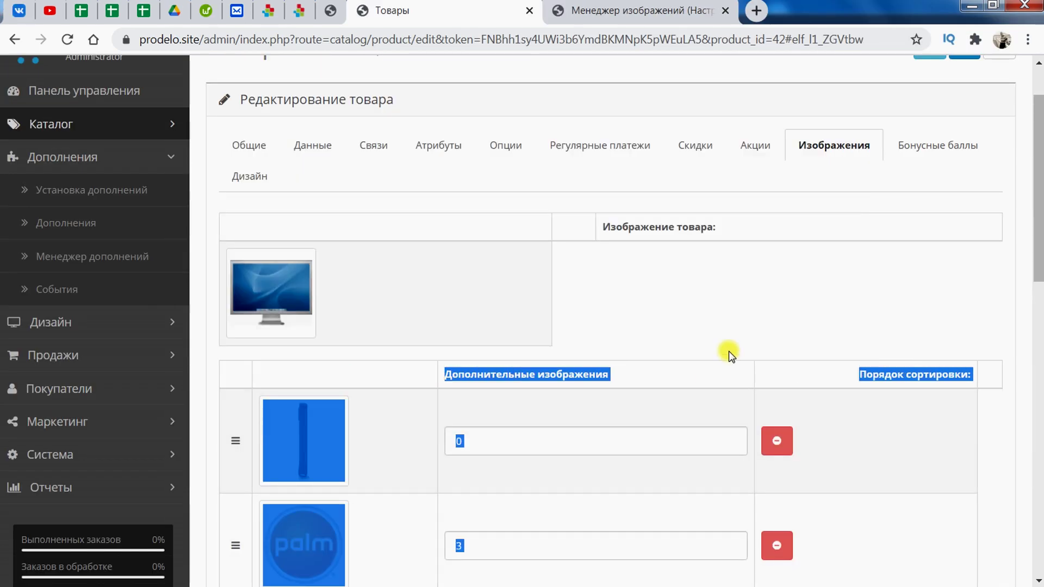
- Look through the product's additional images and their sort order values
left_click(729, 353)
scroll(764, 412, "down", 8)
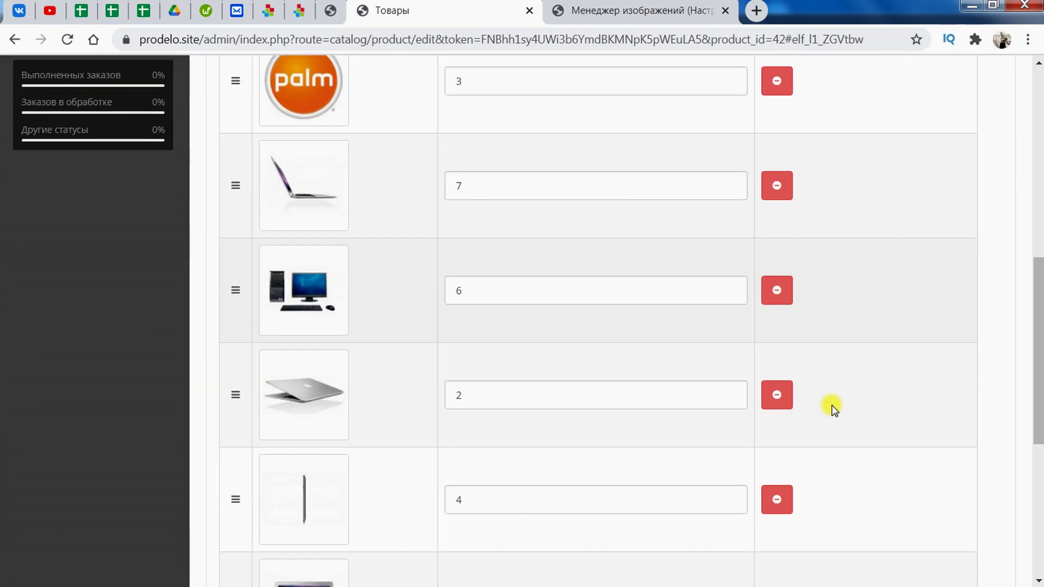
scroll(832, 407, "down", 6)
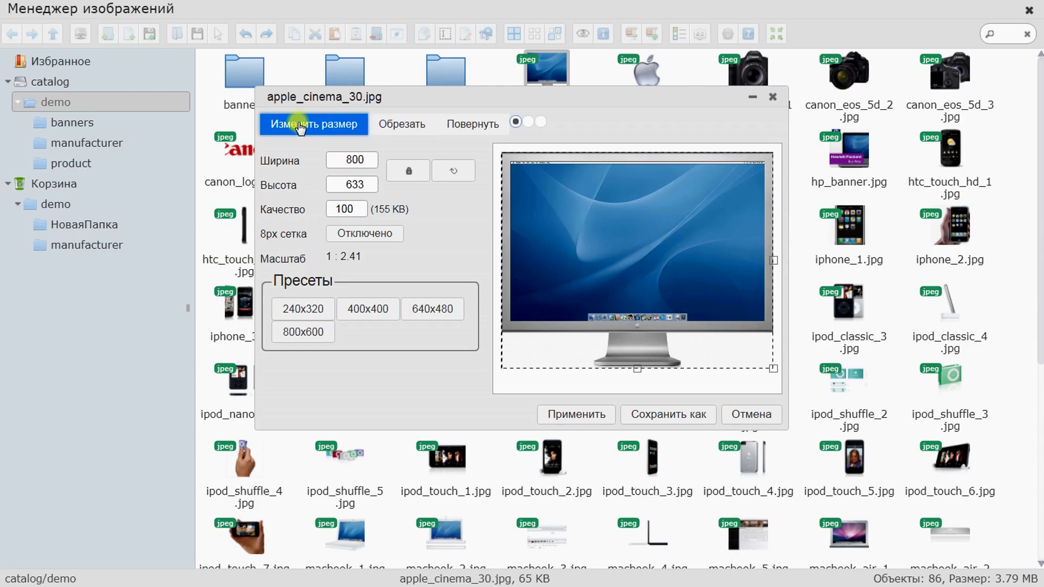
- Switch the editor for apple_cinema_30.jpg from resizing to cropping and activate the crop's X value
left_click(400, 122)
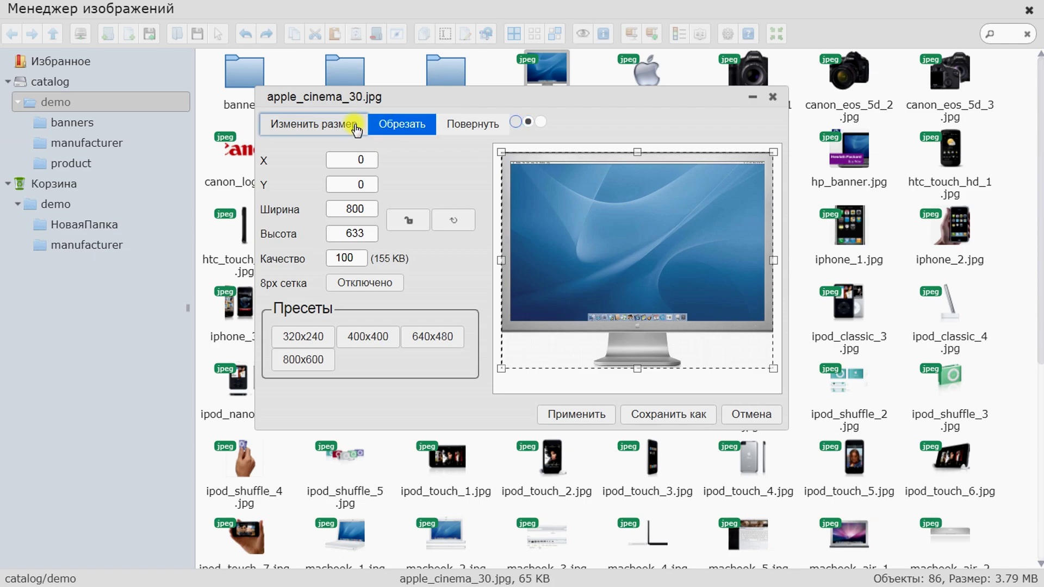
left_click(352, 159)
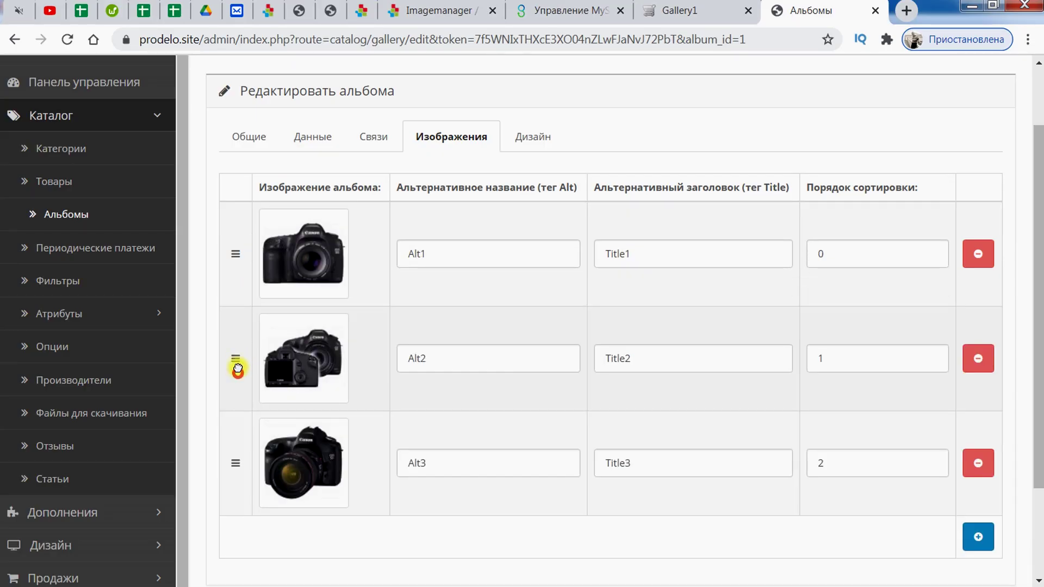
- Try to move the second album image row, Alt2, above the Alt1 row
left_click_drag(238, 369, 235, 235)
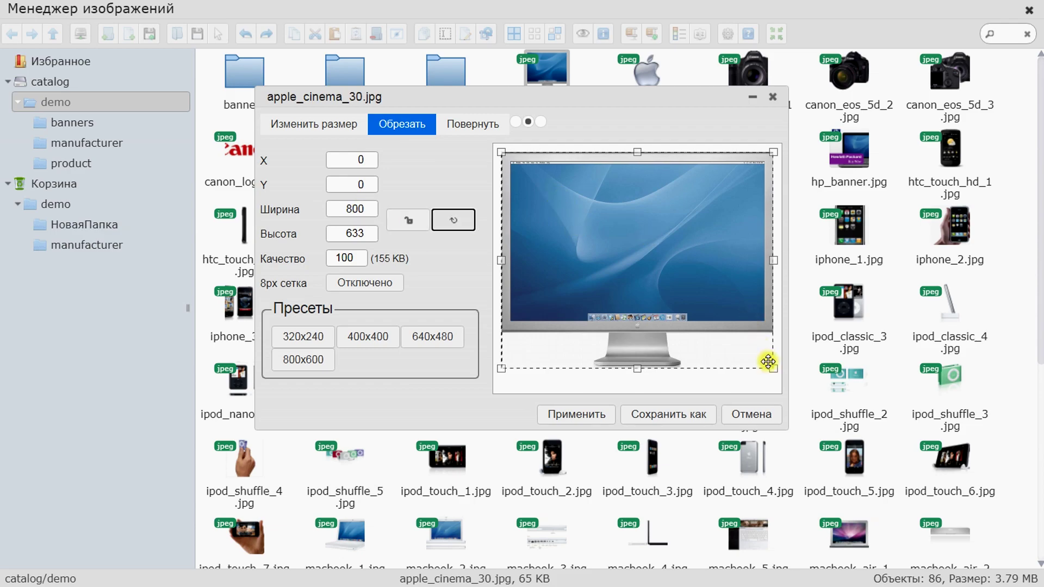
- Shrink the crop frame on apple_cinema_30.jpg and reposition it within the image, then switch to rotation
left_click_drag(770, 364, 664, 243)
left_click_drag(575, 201, 644, 256)
left_click(475, 124)
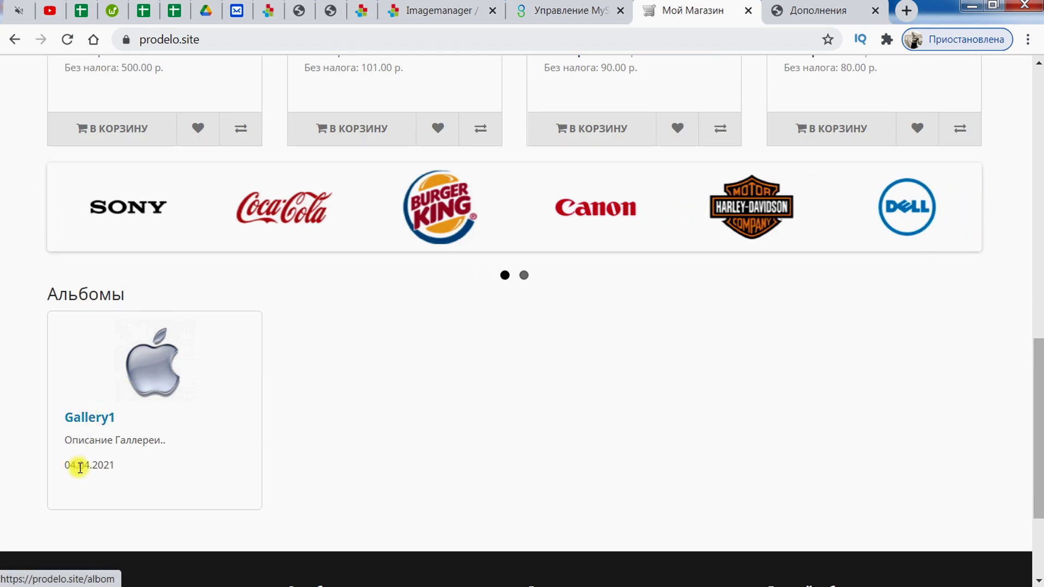
- Open the Gallery1 album from the store's home page and look over its page
left_click(148, 379)
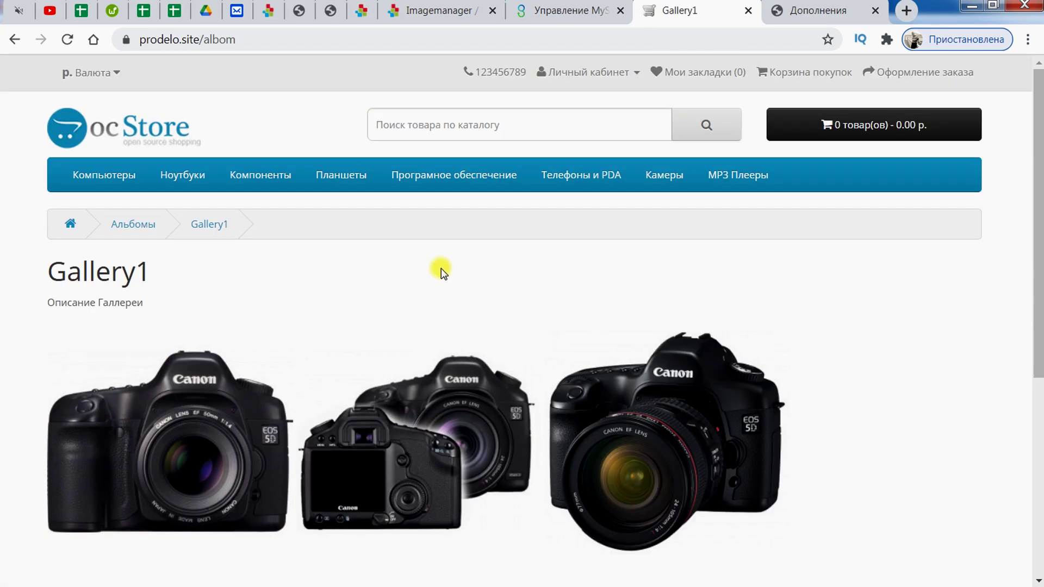
scroll(435, 217, "down", 2)
scroll(433, 218, "down", 3)
scroll(431, 245, "up", 3)
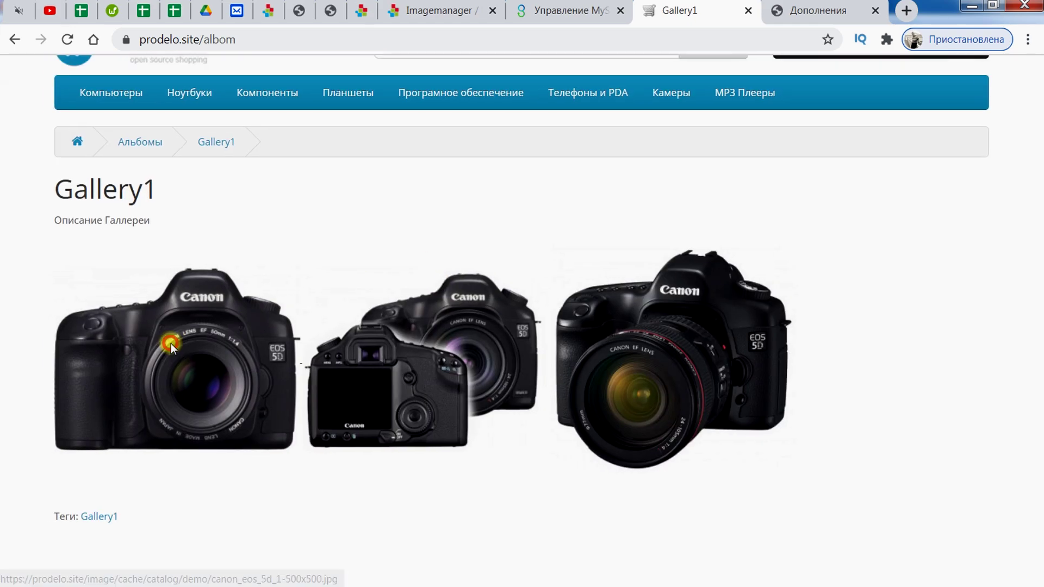
- Enlarge the first camera photo in Gallery1 and page through the album's images and their titles
left_click(187, 341)
left_click(1015, 325)
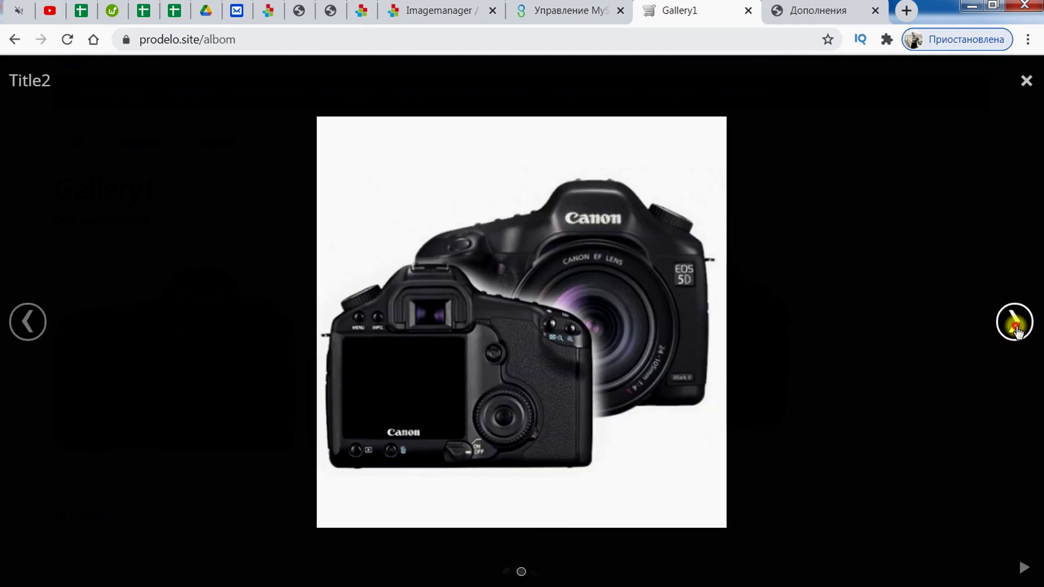
left_click(1015, 326)
left_click(1015, 326)
left_click(1015, 325)
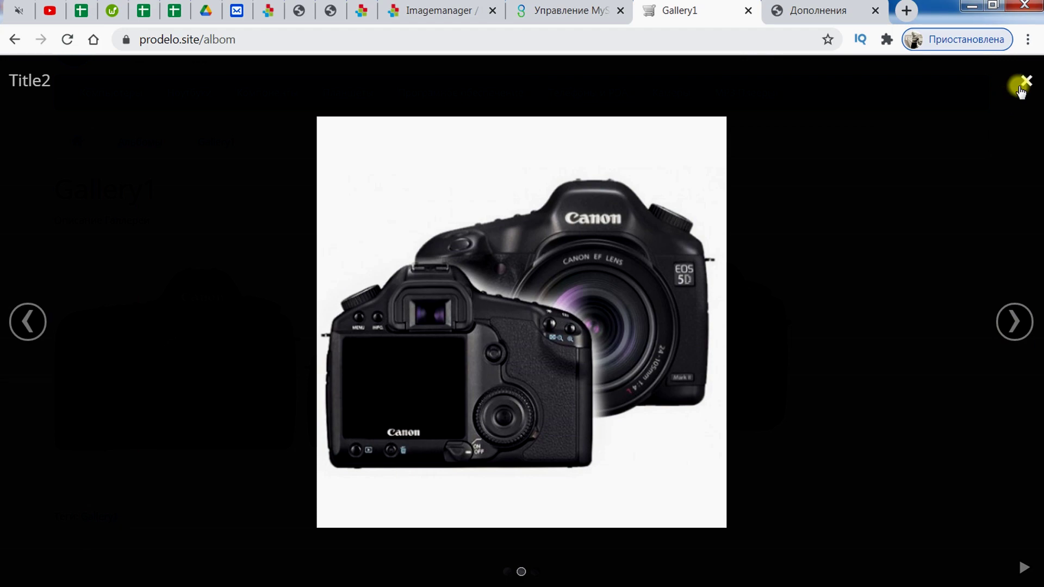
left_click(1017, 318)
left_click(1017, 319)
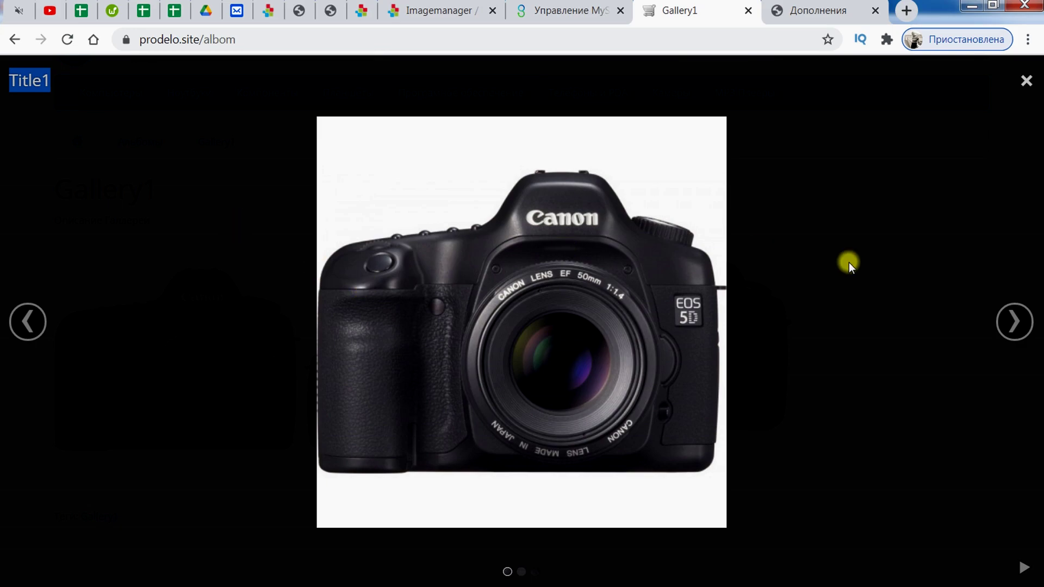
left_click(1014, 320)
left_click(1014, 319)
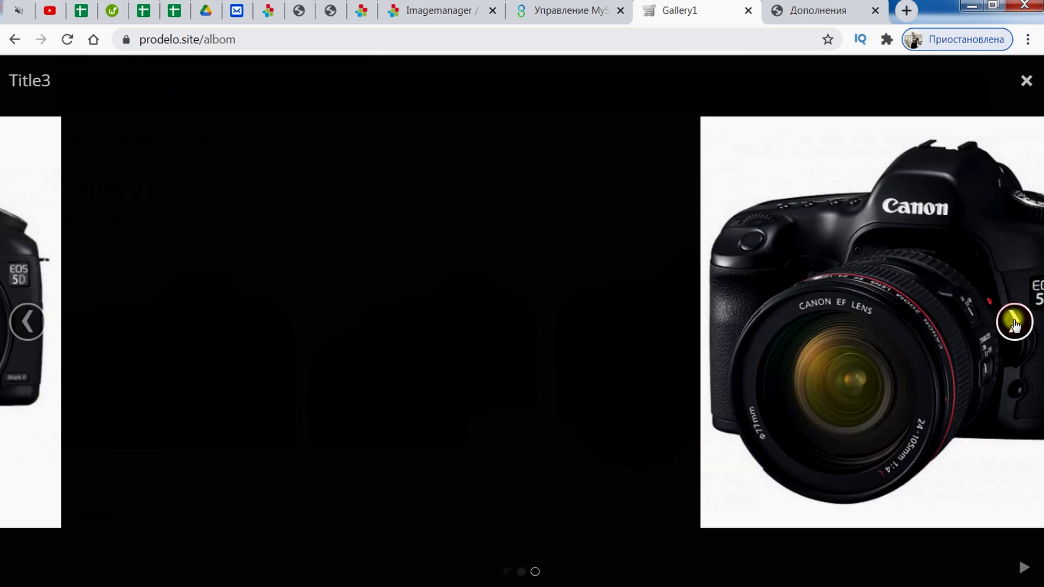
left_click(1014, 320)
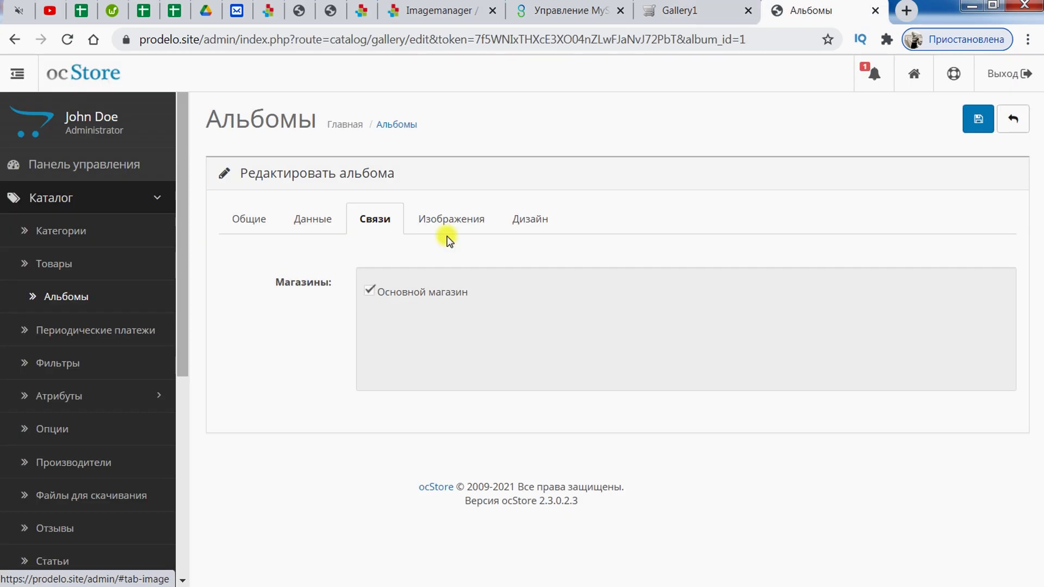
- Open the album's image list and move the second image row above the first
left_click(447, 238)
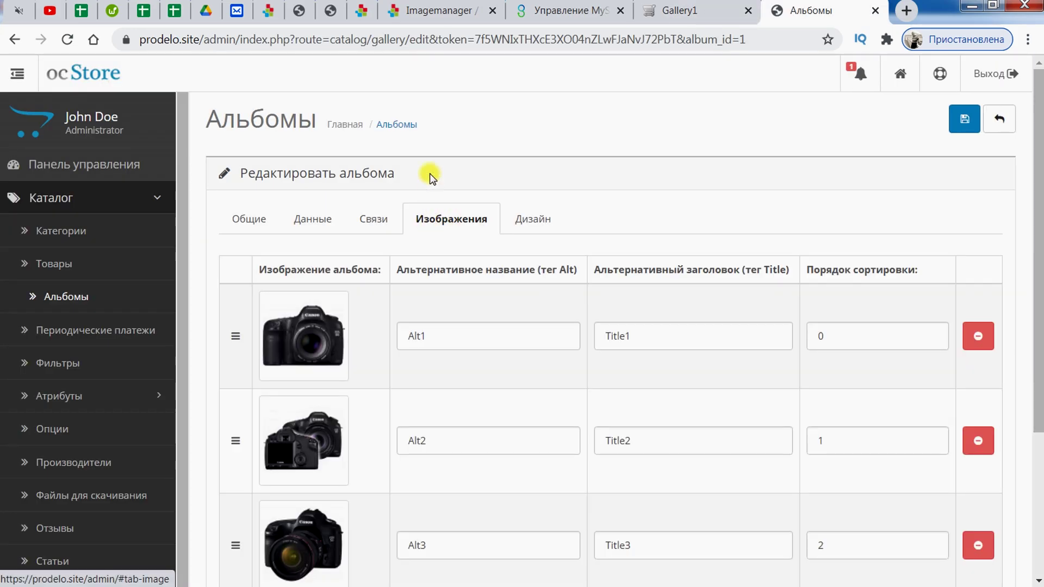
scroll(458, 162, "down", 3)
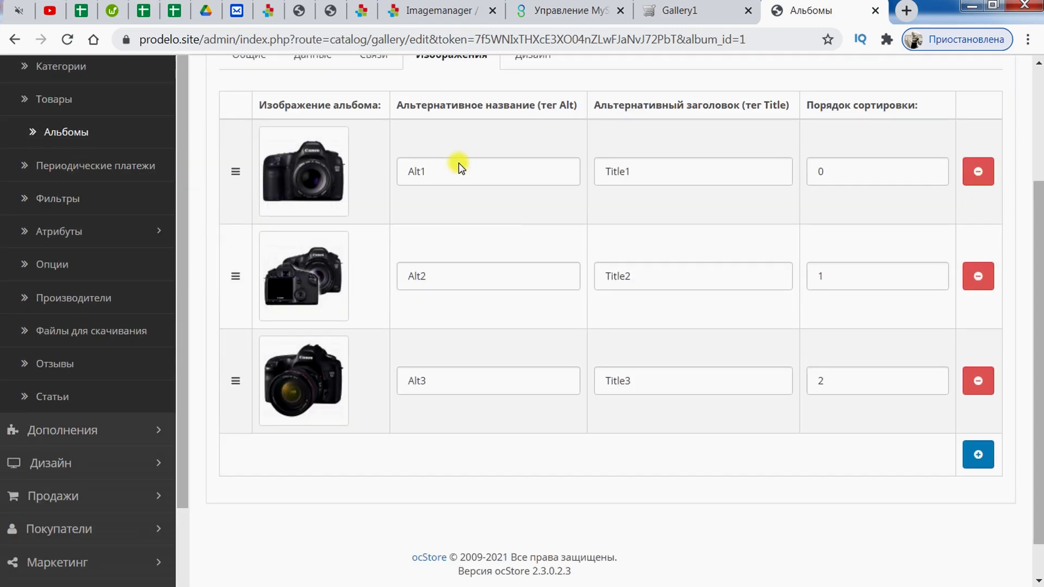
scroll(493, 289, "up", 2)
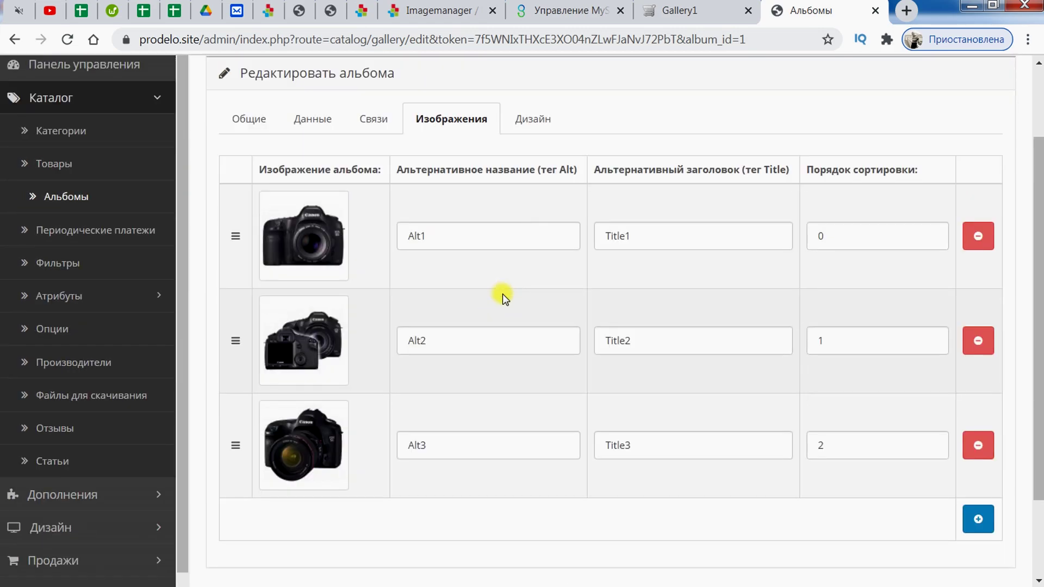
left_click_drag(235, 357, 236, 239)
left_click_drag(231, 360, 231, 233)
left_click_drag(234, 341, 233, 240)
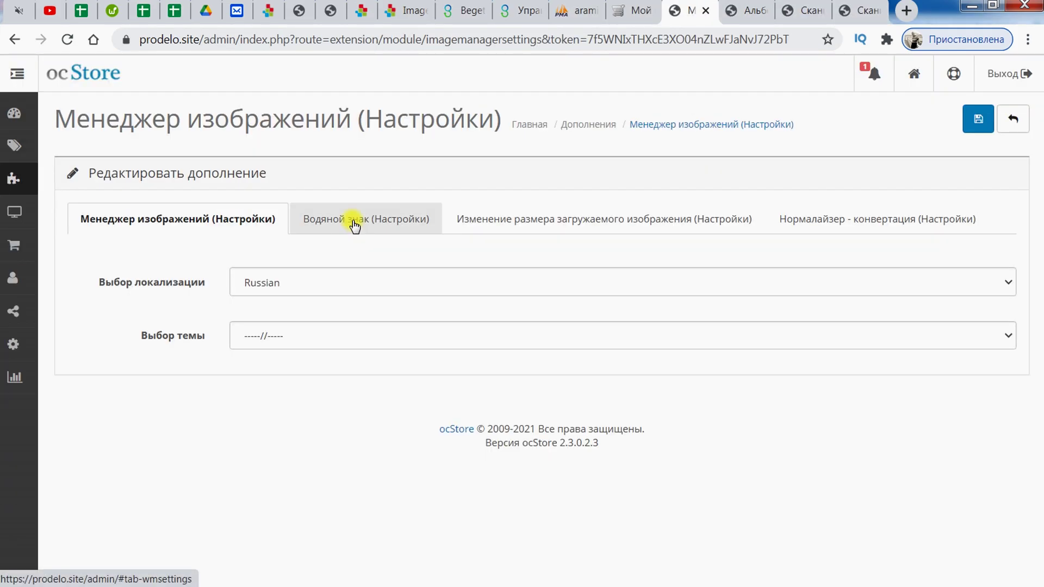
- Examine the image manager's watermark settings, including the watermark status and uploaded image quality options
left_click(354, 223)
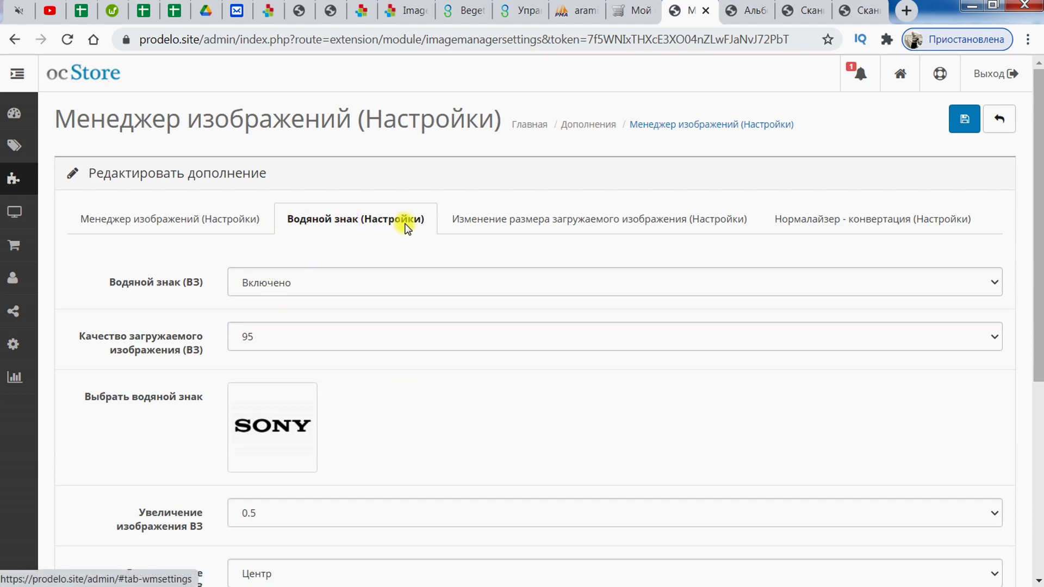
scroll(349, 332, "down", 3)
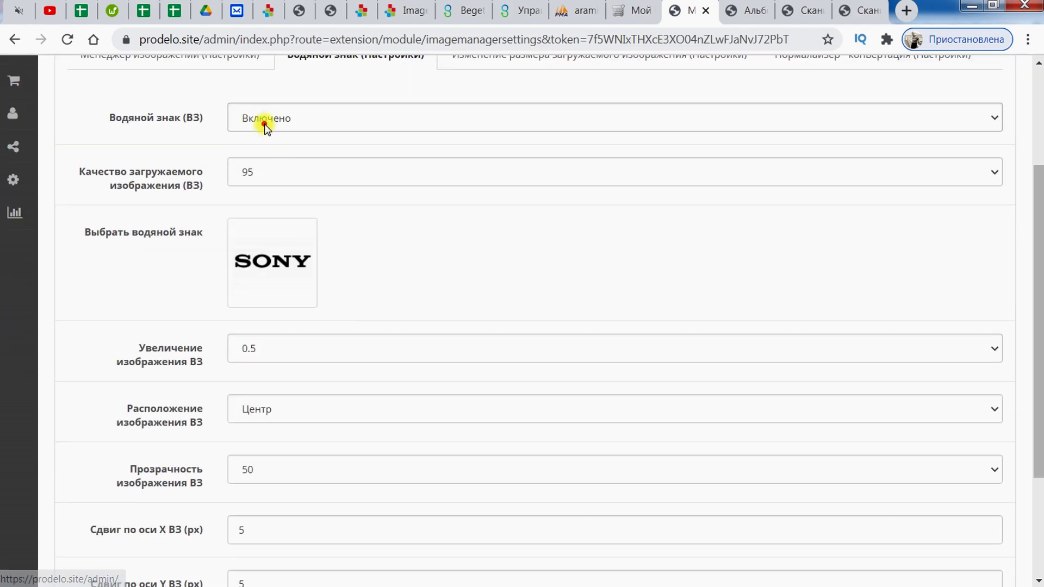
left_click(271, 121)
left_click(327, 109)
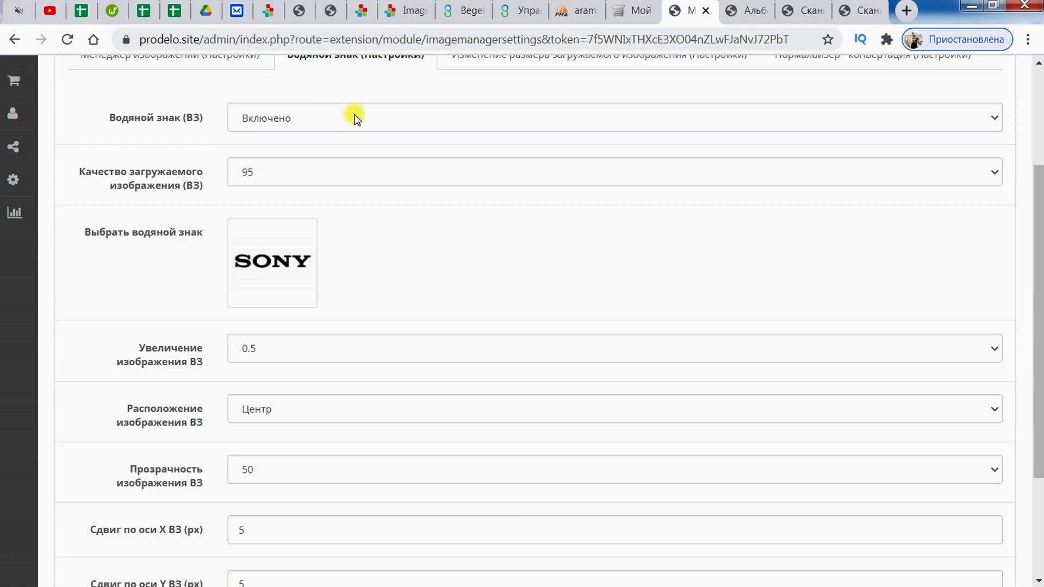
scroll(375, 217, "up", 2)
scroll(379, 234, "up", 1)
scroll(374, 220, "down", 2)
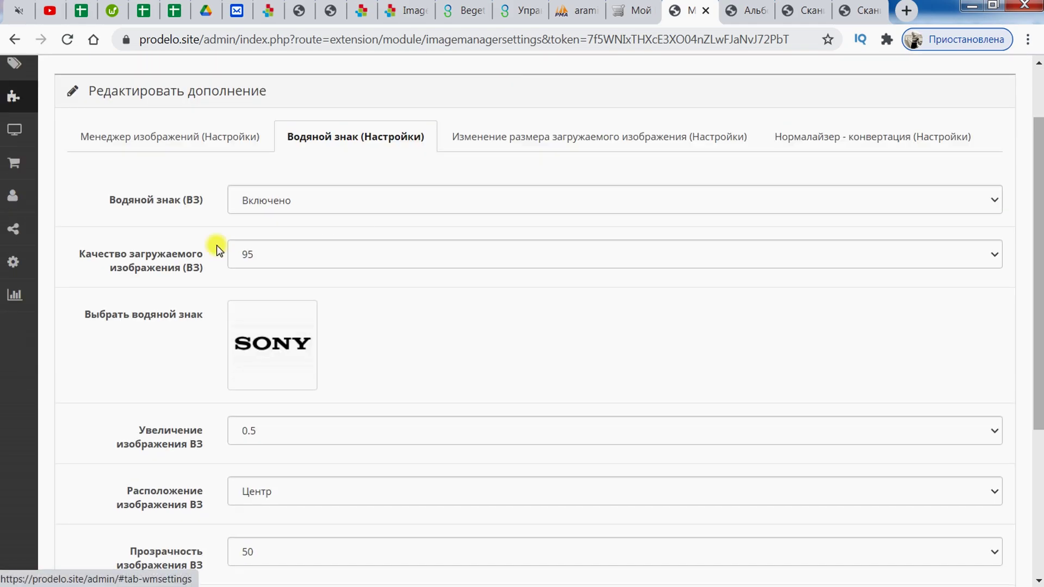
left_click(286, 252)
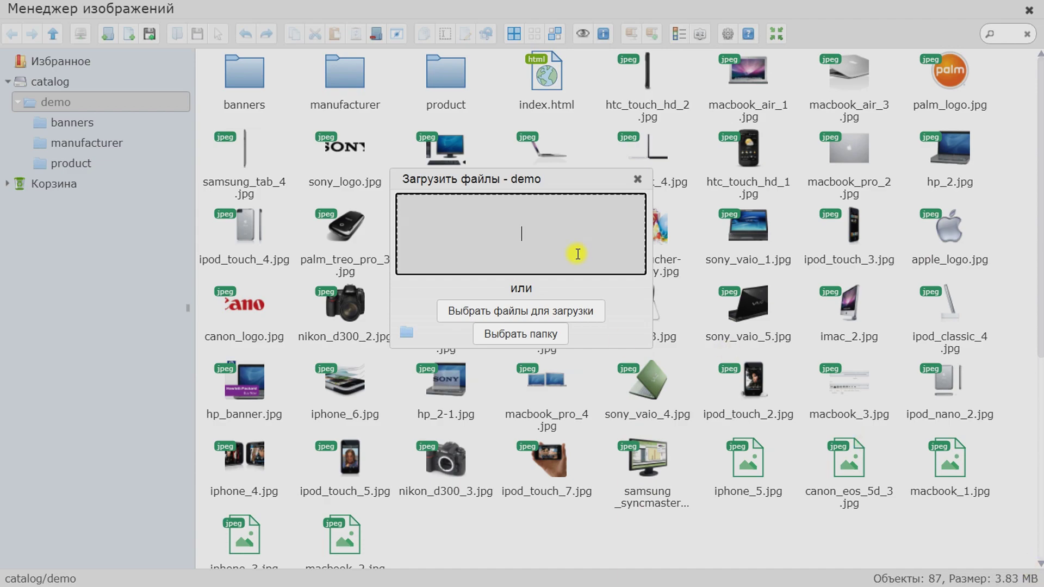
- Upload hp_2546.jpg to the demo folder and insert it into the Apple Cinema 30" product description
left_click(535, 312)
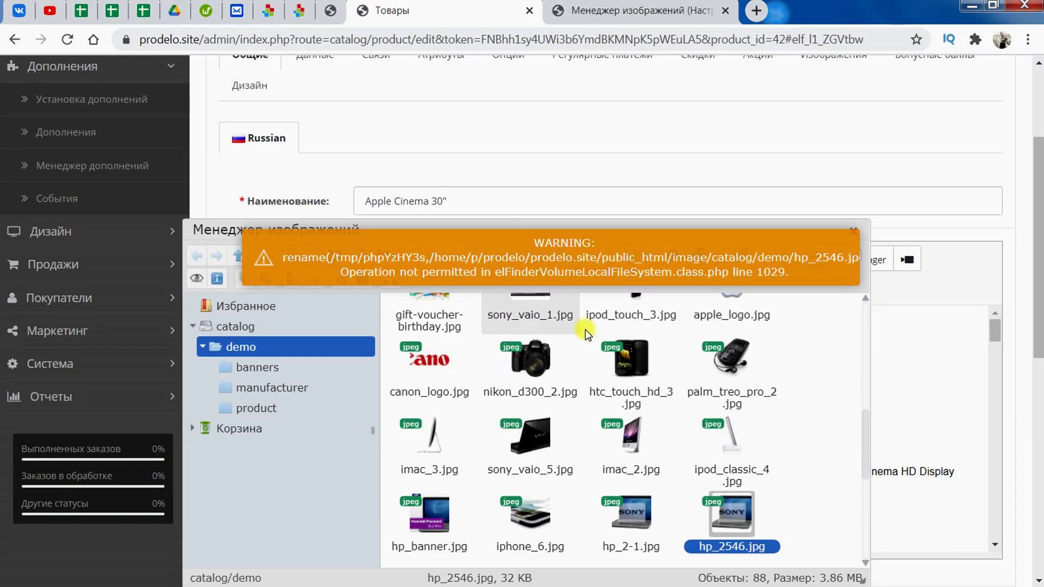
double_click(737, 519)
scroll(670, 423, "down", 2)
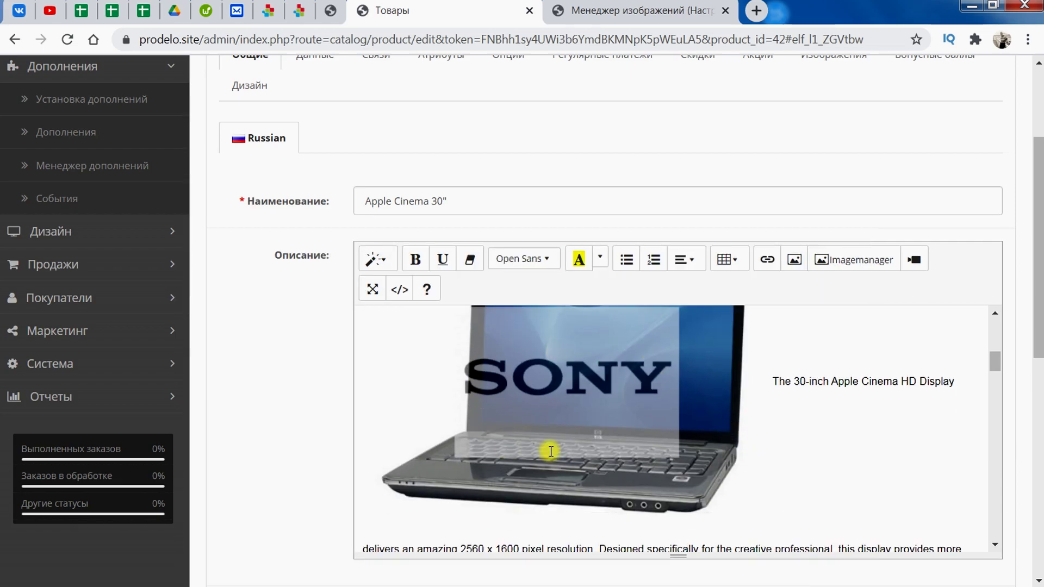
left_click(626, 10)
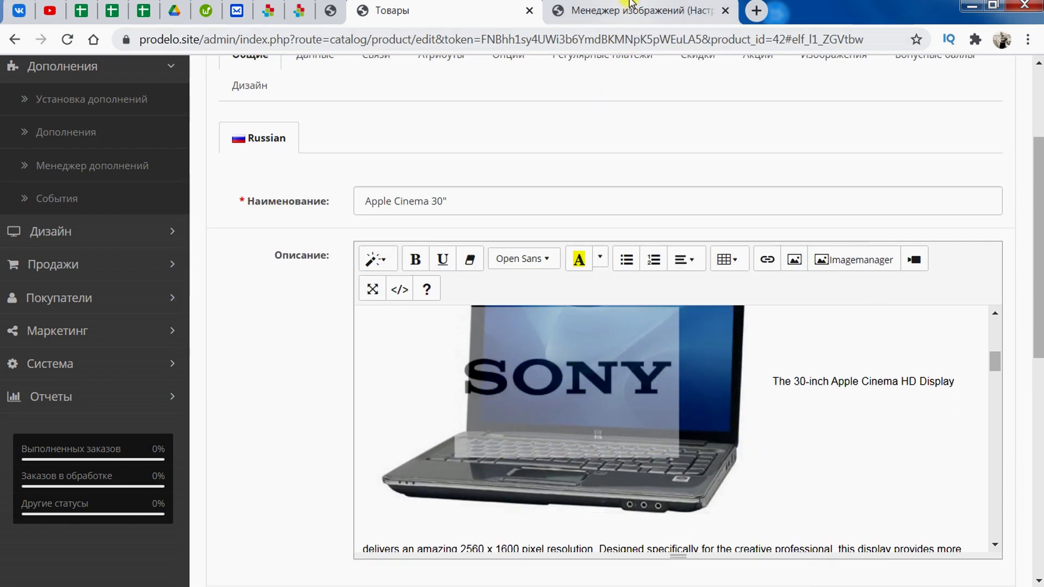
left_click(464, 6)
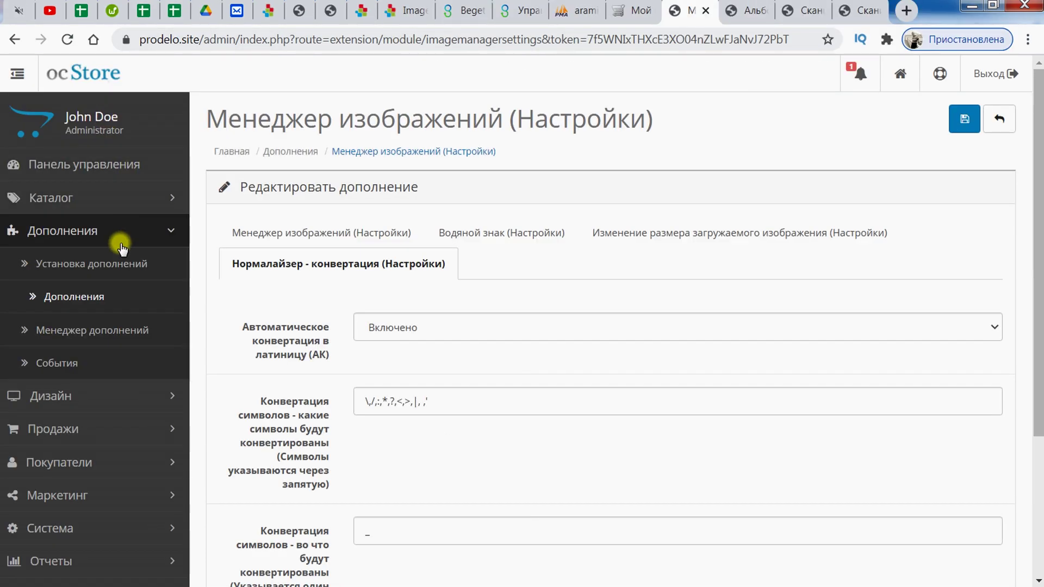
- Open the catalog's product list in a new browser tab and place that tab before the image manager settings tab
left_click(164, 199)
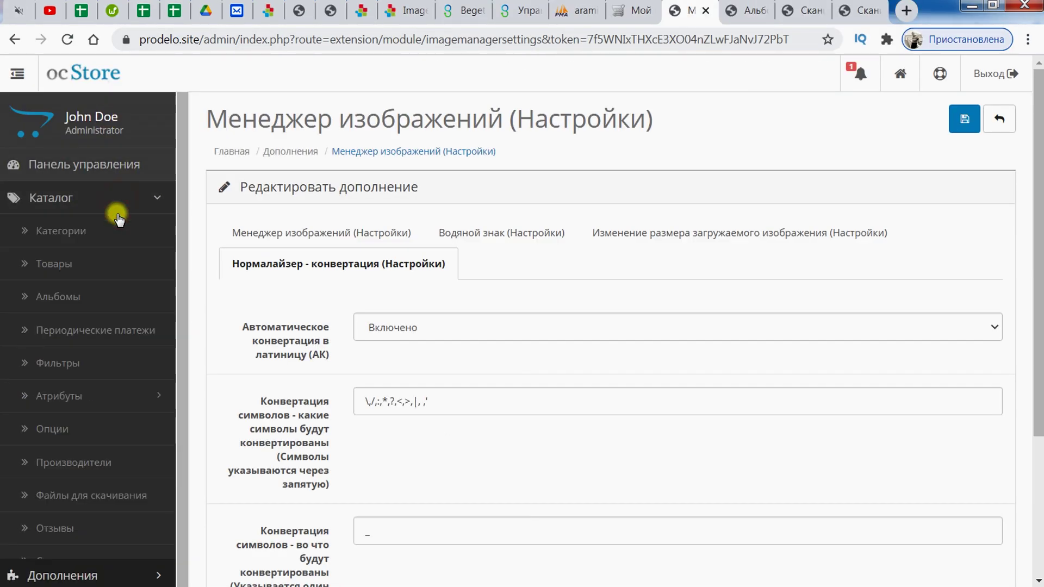
middle_click(94, 260)
left_click_drag(719, 5, 677, 8)
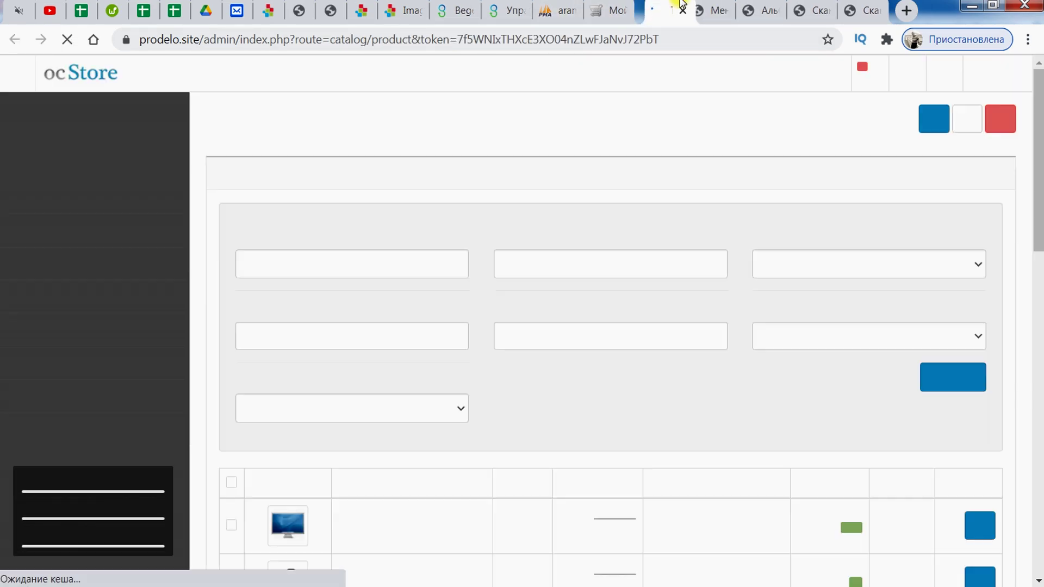
- Open the Apple Cinema 30" product for editing from the product list and look over its general fields
scroll(445, 204, "down", 3)
scroll(432, 190, "up", 3)
scroll(422, 196, "down", 9)
scroll(380, 209, "up", 4)
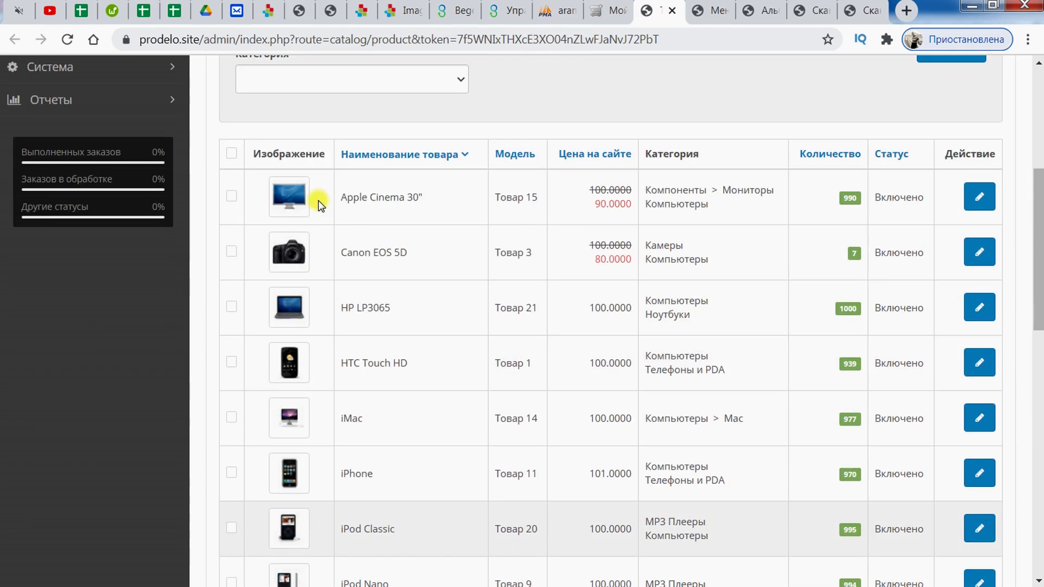
left_click(979, 197)
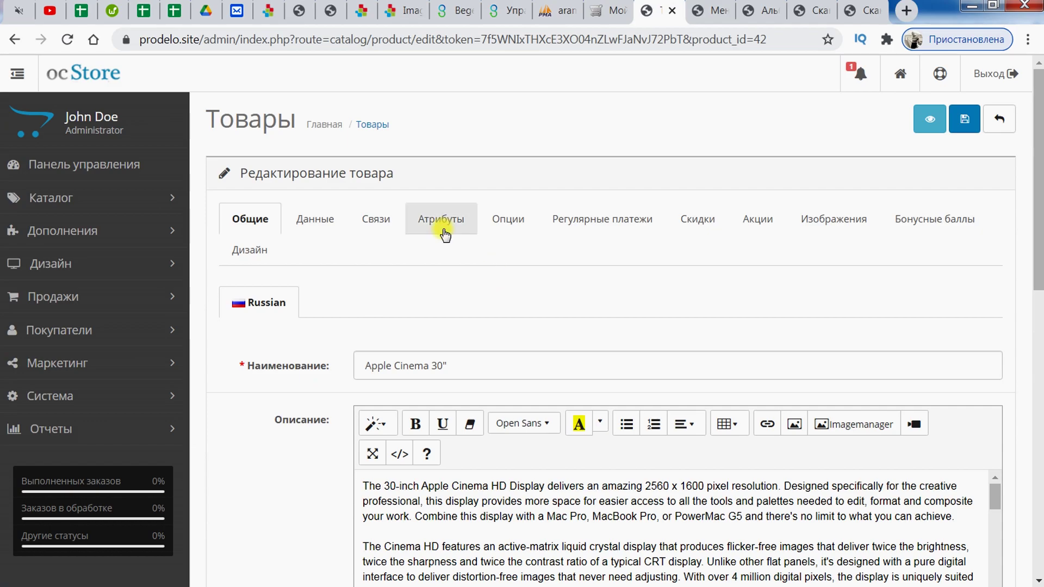
scroll(321, 267, "down", 4)
scroll(321, 266, "down", 4)
scroll(305, 290, "up", 8)
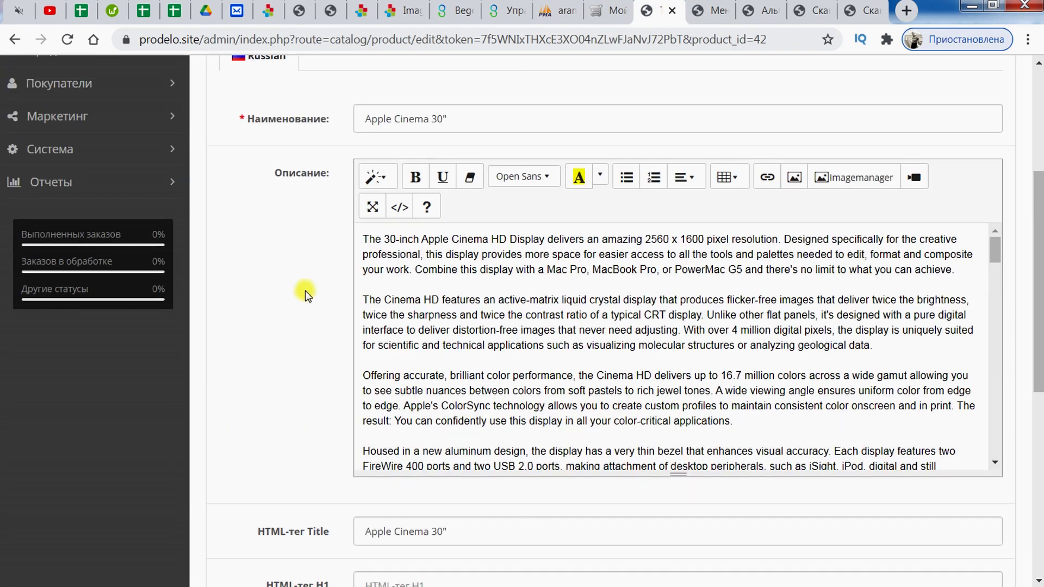
scroll(298, 246, "down", 7)
scroll(283, 268, "up", 8)
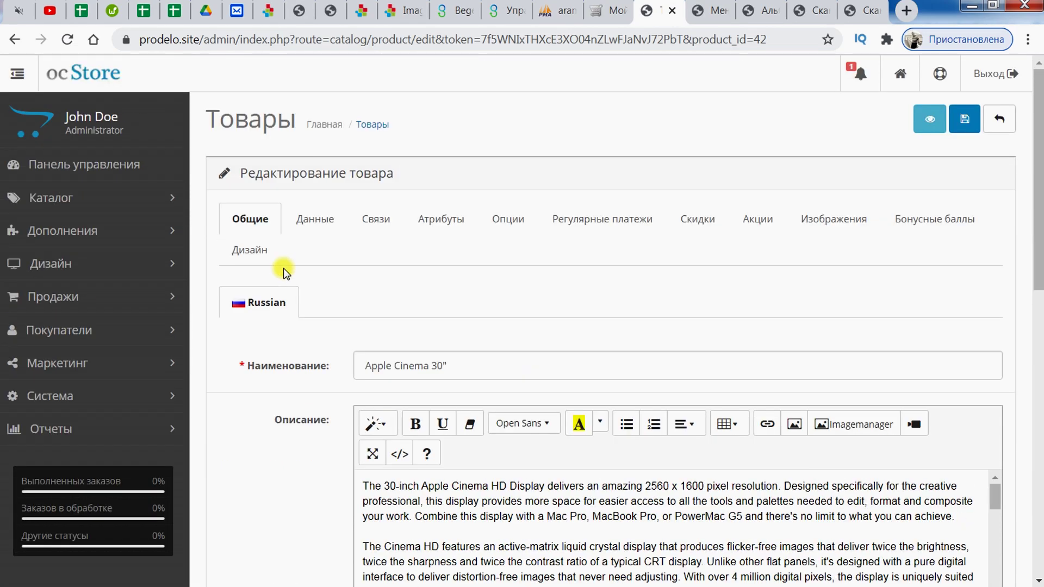
- Collapse the admin side navigation and review the product's description editor with its Imagemanager tool
left_click(24, 87)
scroll(643, 275, "down", 5)
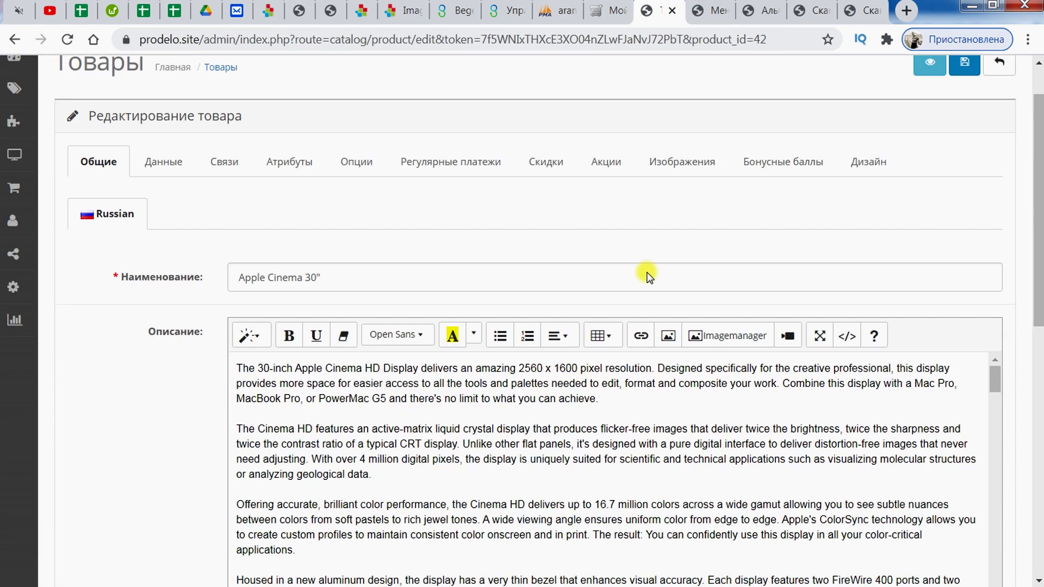
scroll(415, 364, "up", 3)
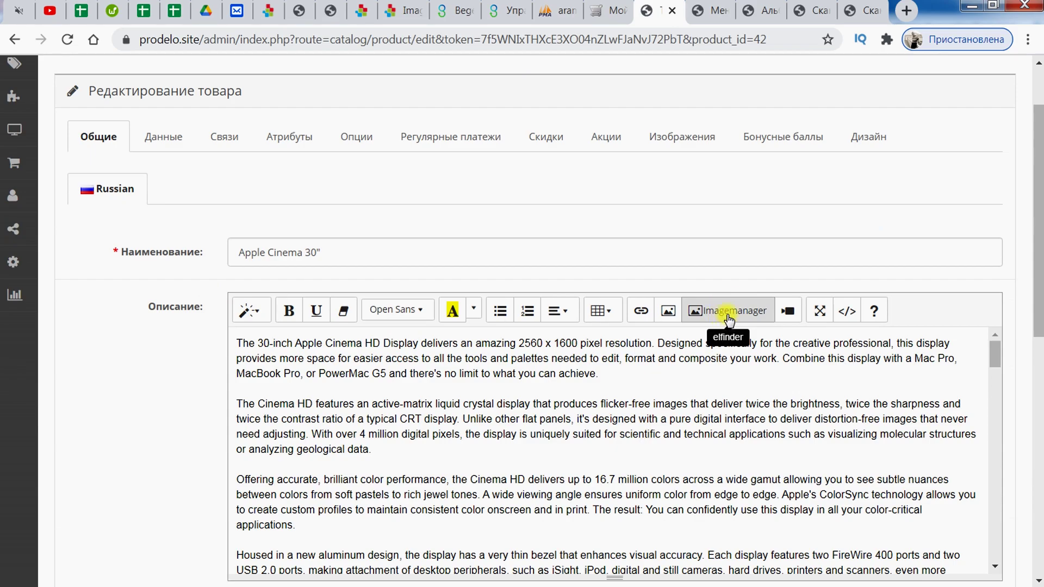
scroll(497, 350, "down", 3)
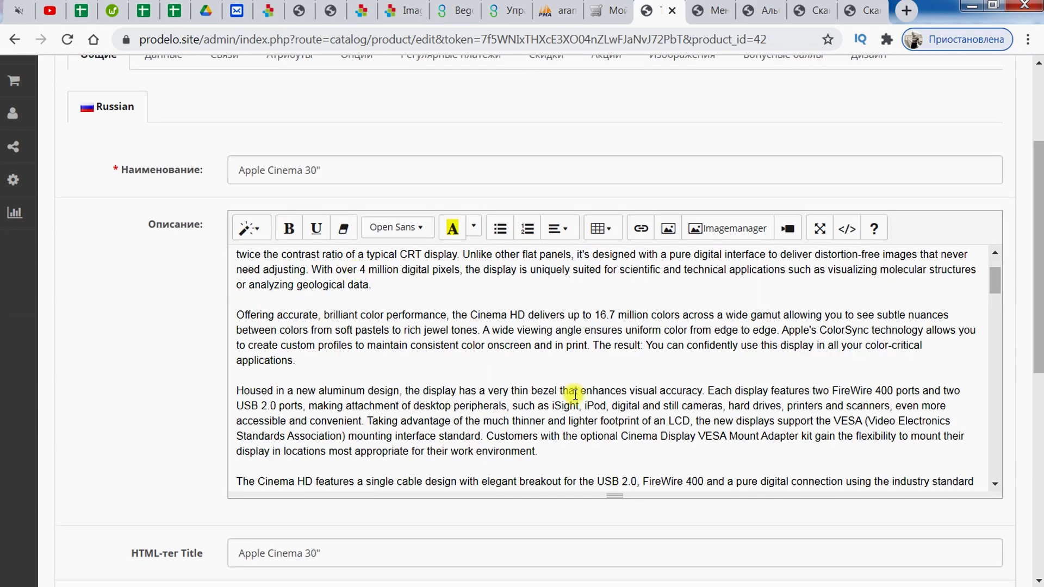
- Open the Imagemanager from the product description editor, move its window up over the form, and close it
scroll(544, 354, "up", 3)
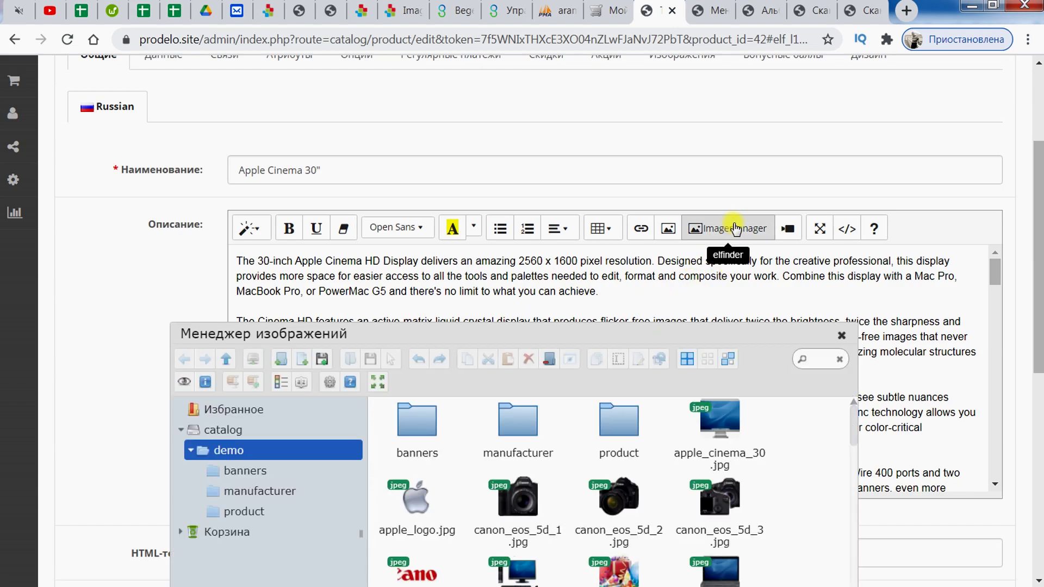
left_click_drag(667, 332, 660, 114)
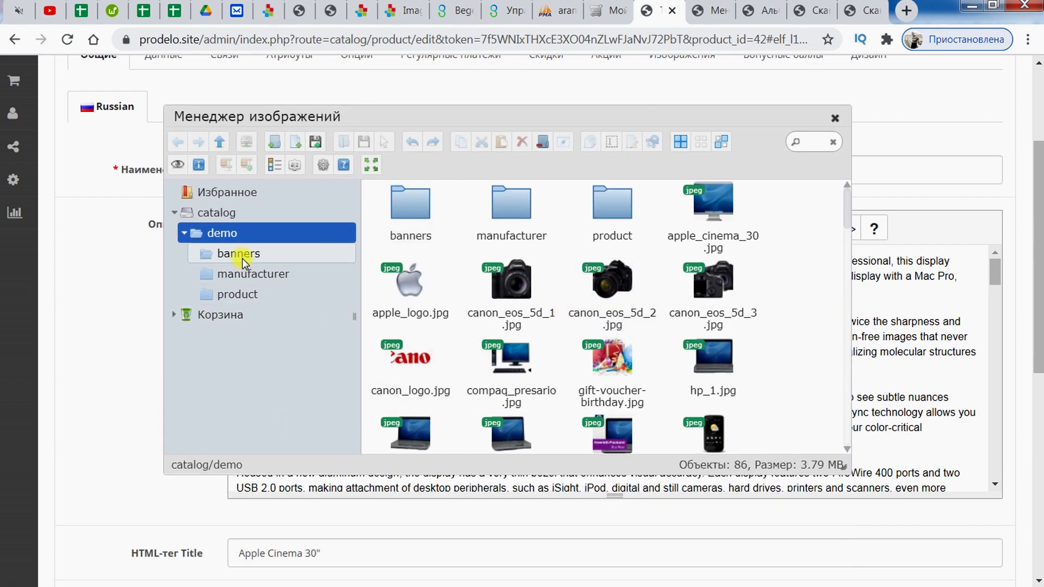
key("Escape")
- Open the product's images section and look over the main image and the additional images
scroll(525, 231, "up", 3)
left_click(682, 219)
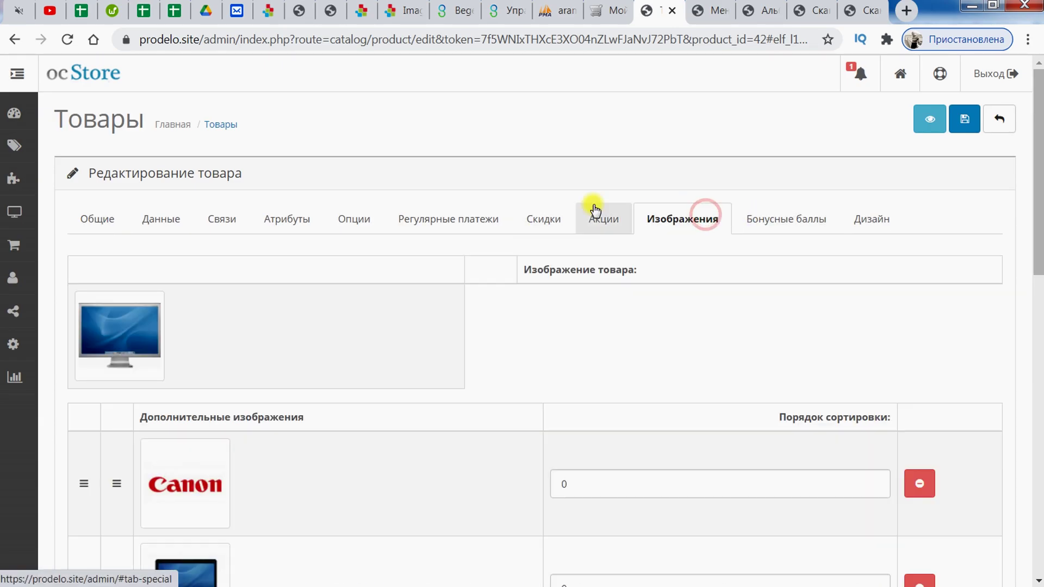
scroll(537, 168, "down", 6)
scroll(378, 295, "up", 3)
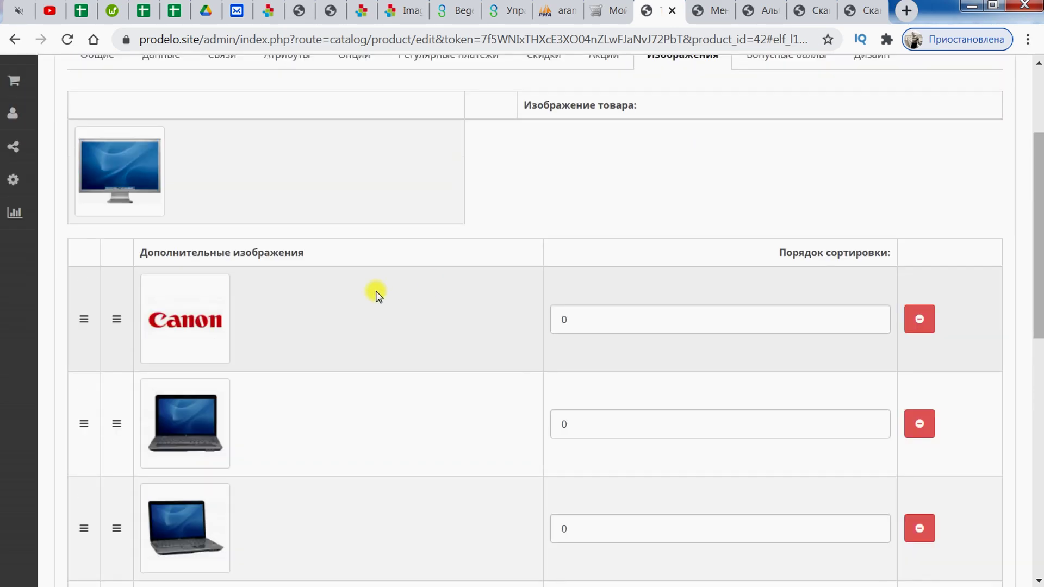
scroll(695, 182, "up", 3)
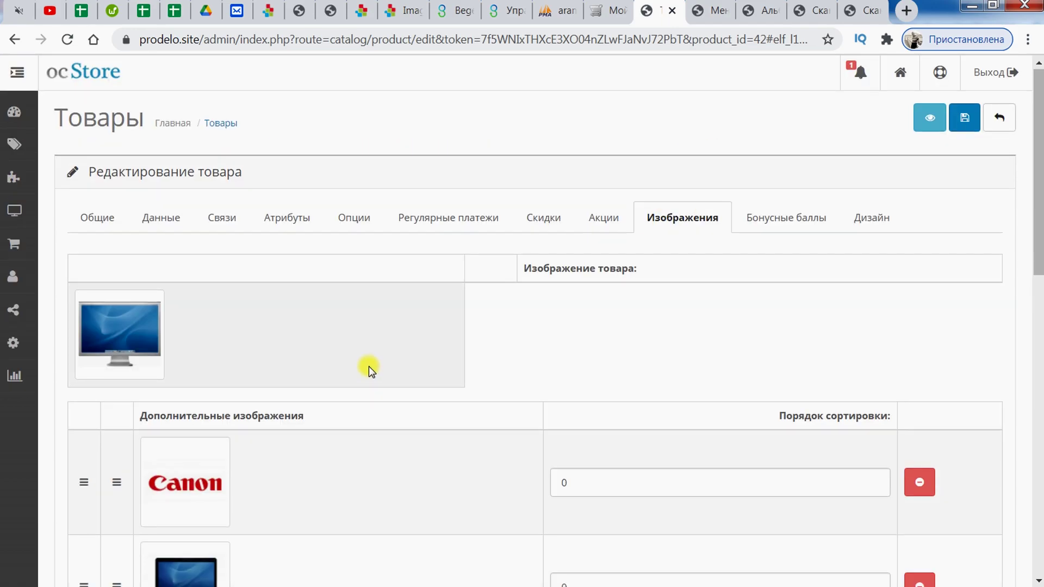
scroll(369, 367, "down", 3)
- Open the standard image manager for the Canon additional image and close it without choosing a file
left_click(197, 325)
left_click(267, 322)
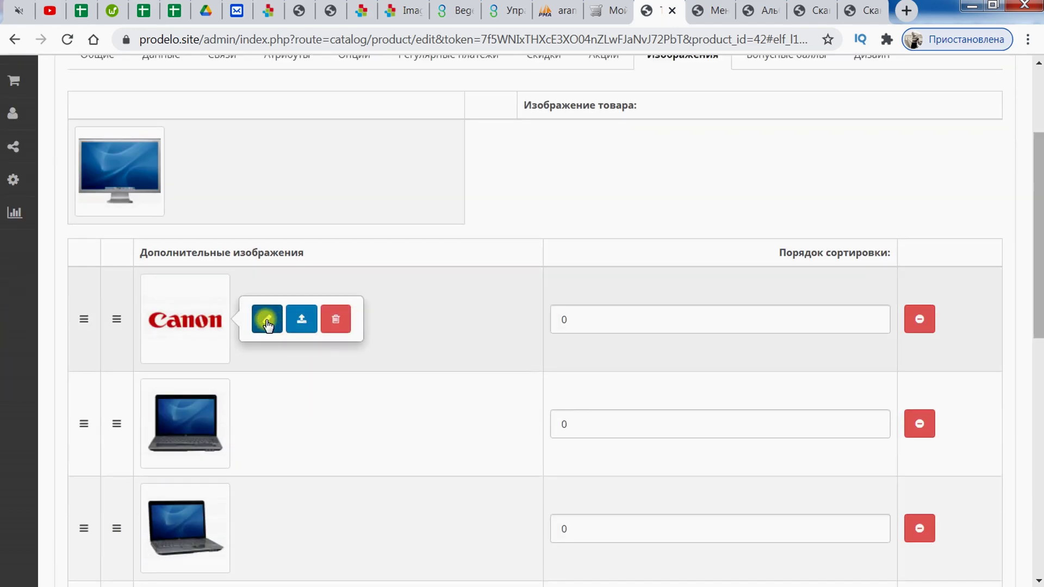
left_click(267, 324)
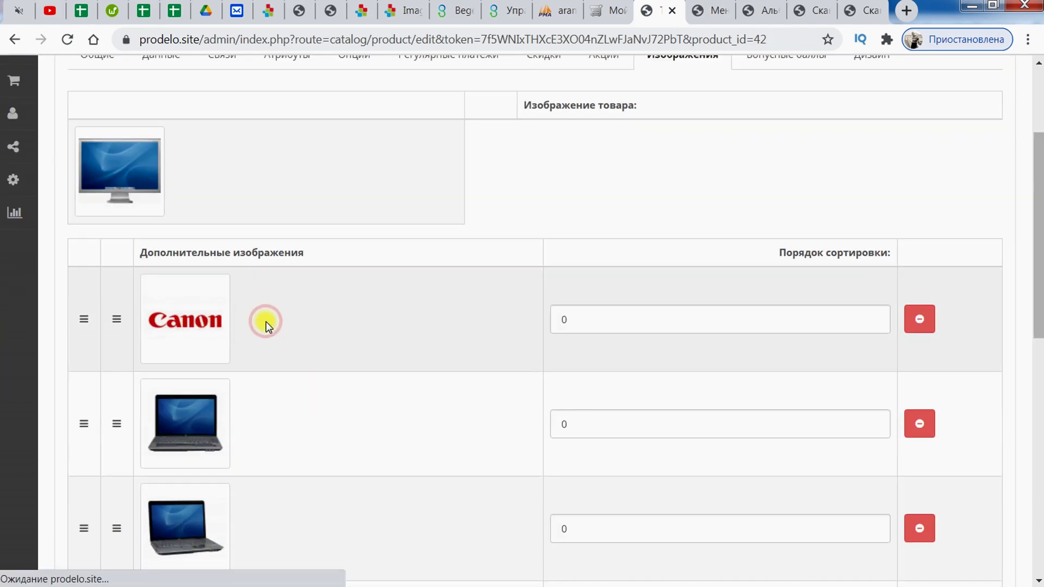
left_click(860, 97)
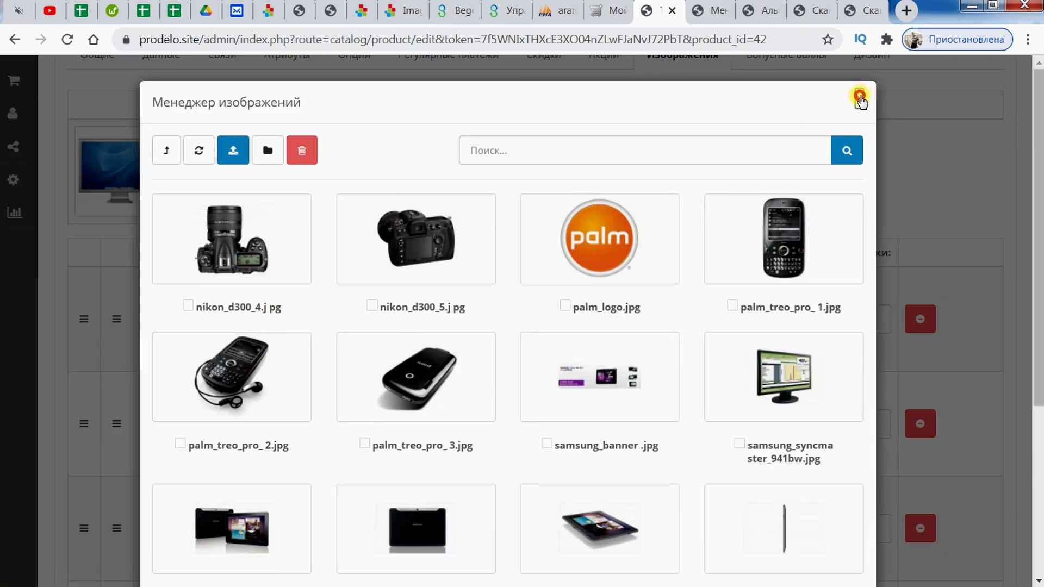
- View the extended image manager from the Canon additional image, close it, and look through the product's image list
left_click(224, 321)
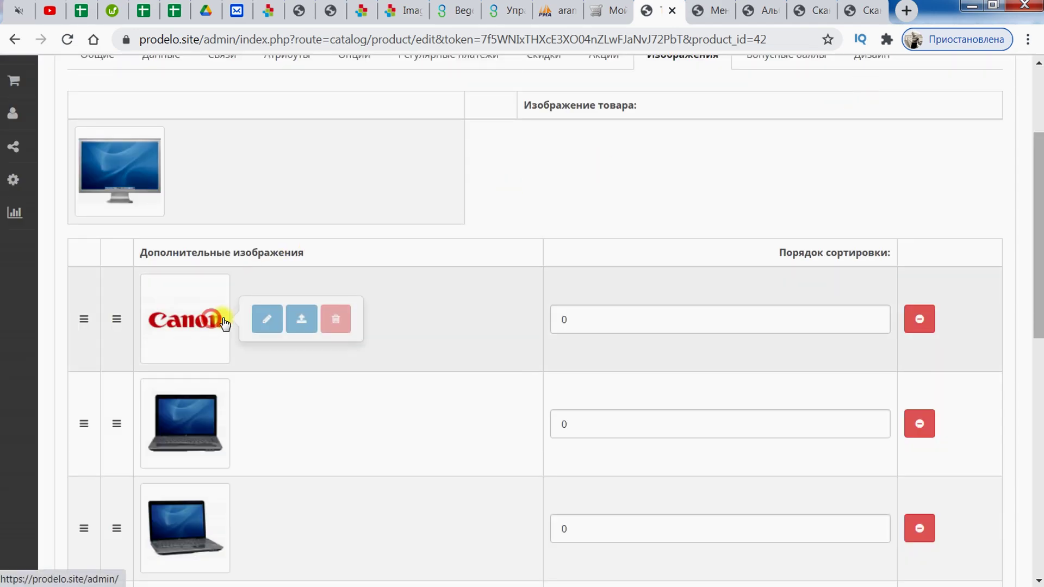
left_click(302, 322)
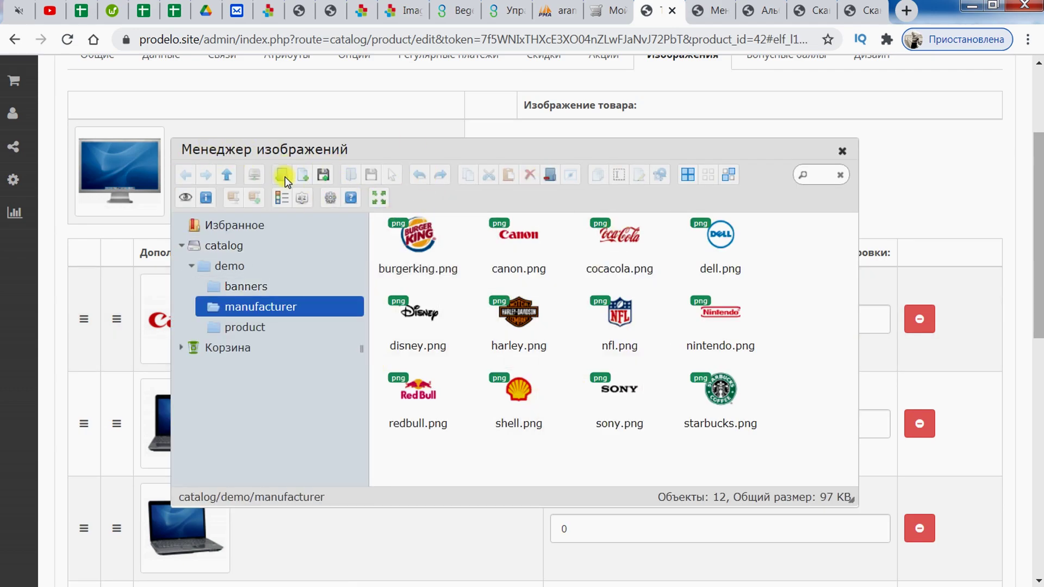
left_click(845, 152)
scroll(637, 286, "down", 8)
scroll(610, 302, "up", 10)
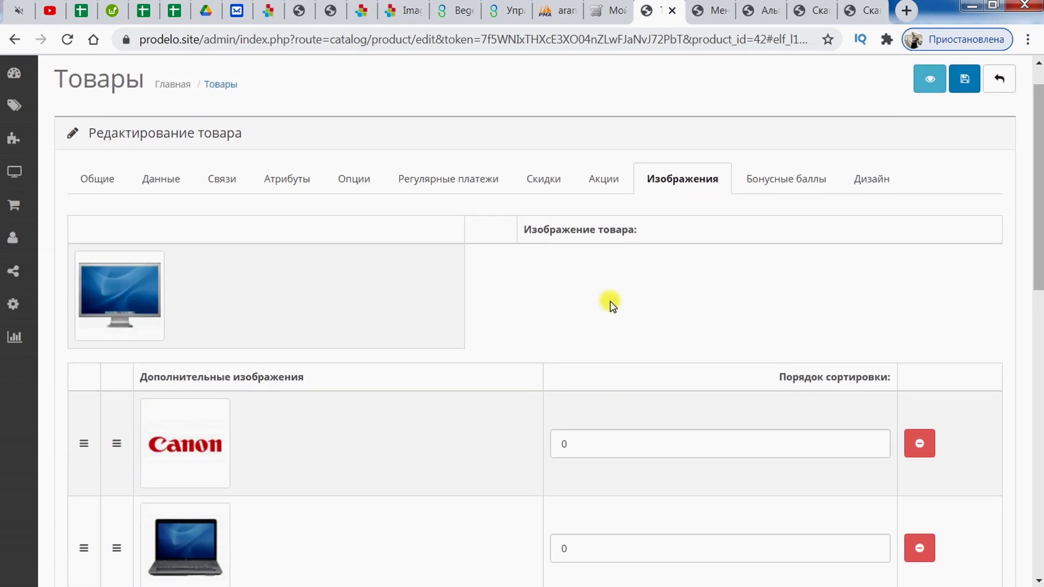
scroll(611, 302, "up", 1)
- Expand the admin side navigation and open the Apple manufacturer for editing from the catalog's manufacturers list
left_click(17, 75)
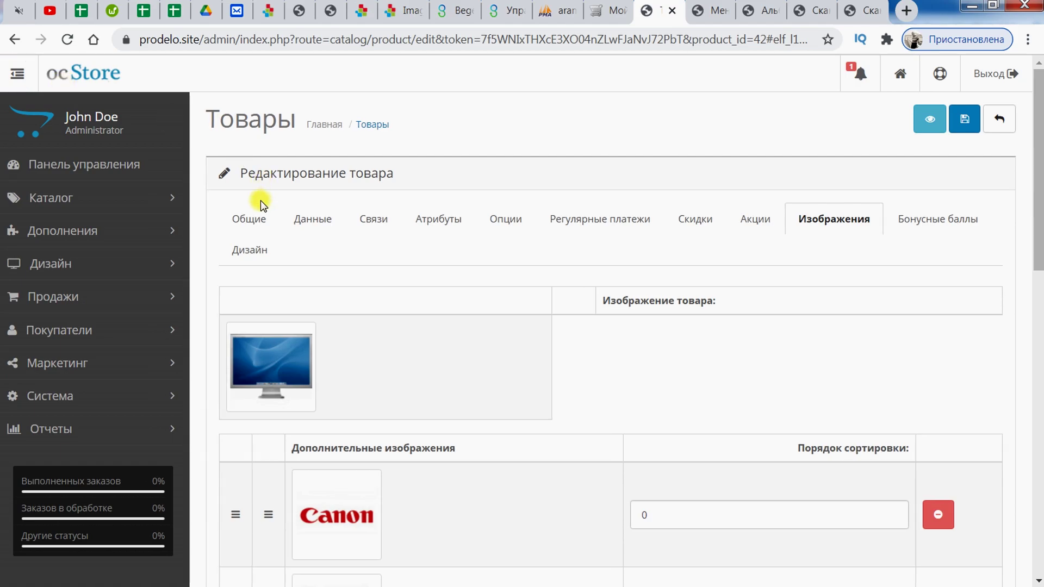
left_click(117, 200)
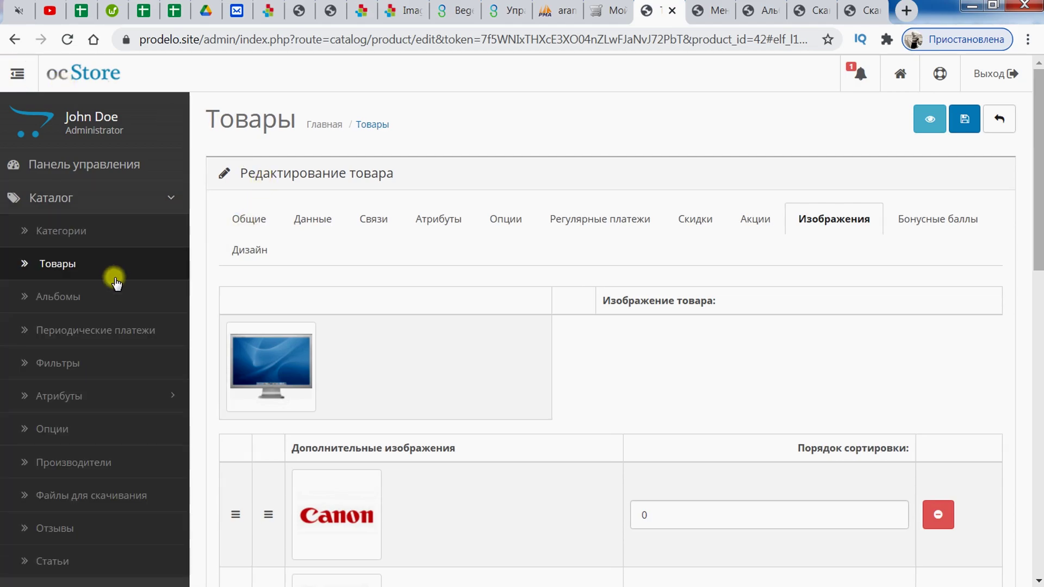
left_click(88, 463)
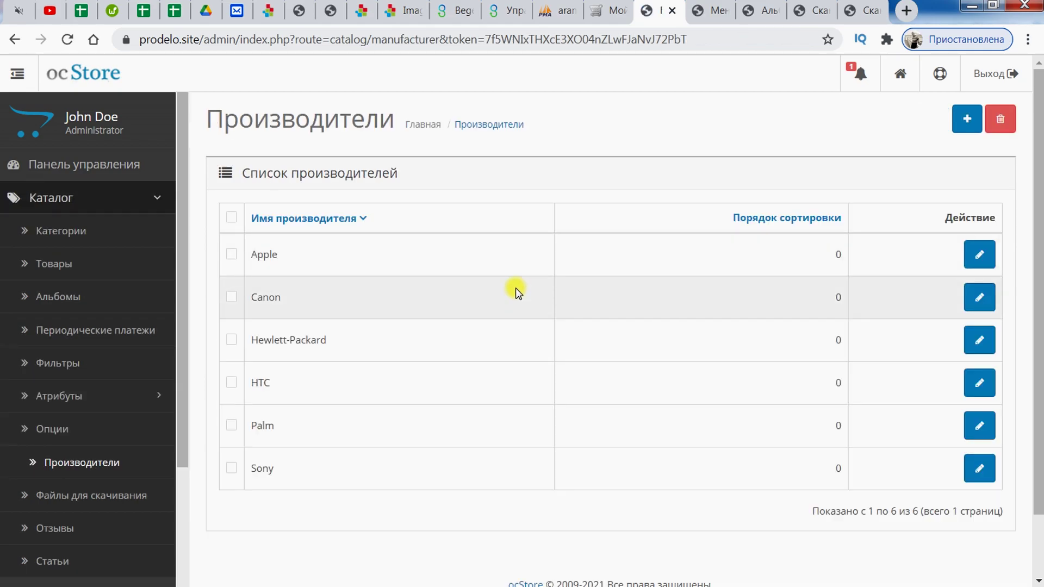
left_click(979, 255)
scroll(560, 249, "down", 10)
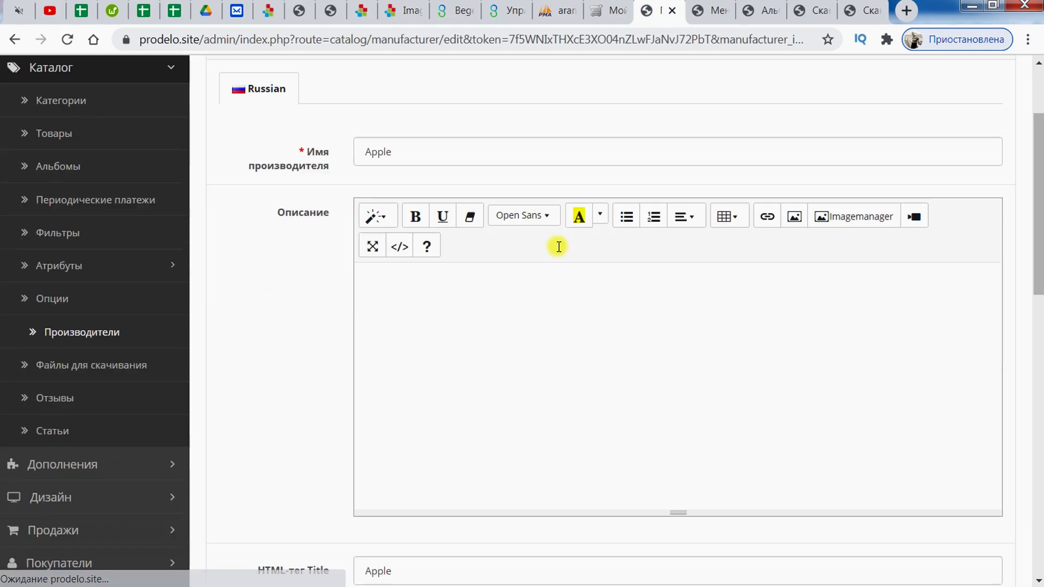
scroll(521, 277, "down", 5)
- Open the image manager for the Apple manufacturer's image and close it without choosing a file
left_click(399, 388)
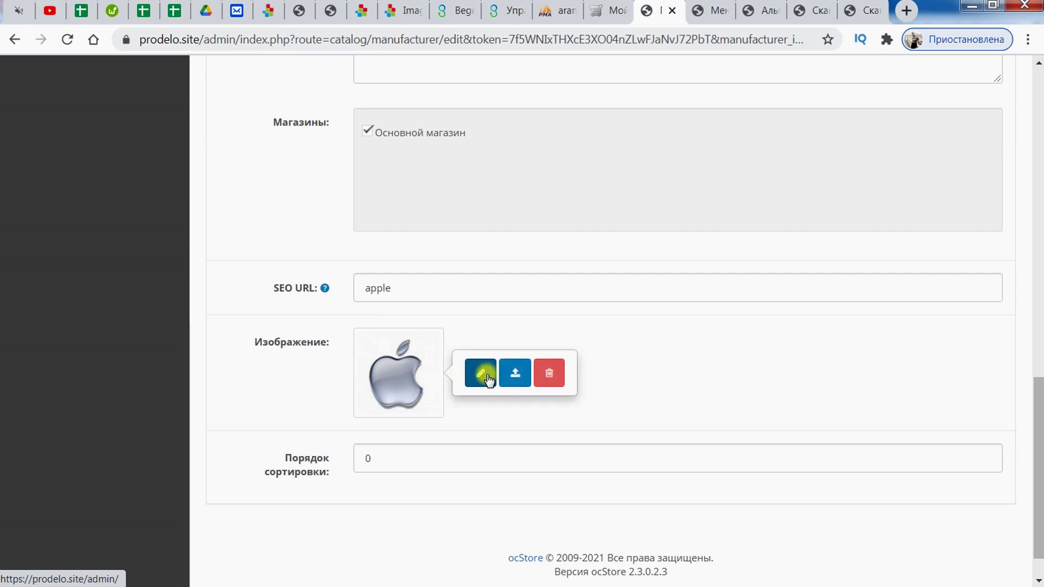
left_click(482, 375)
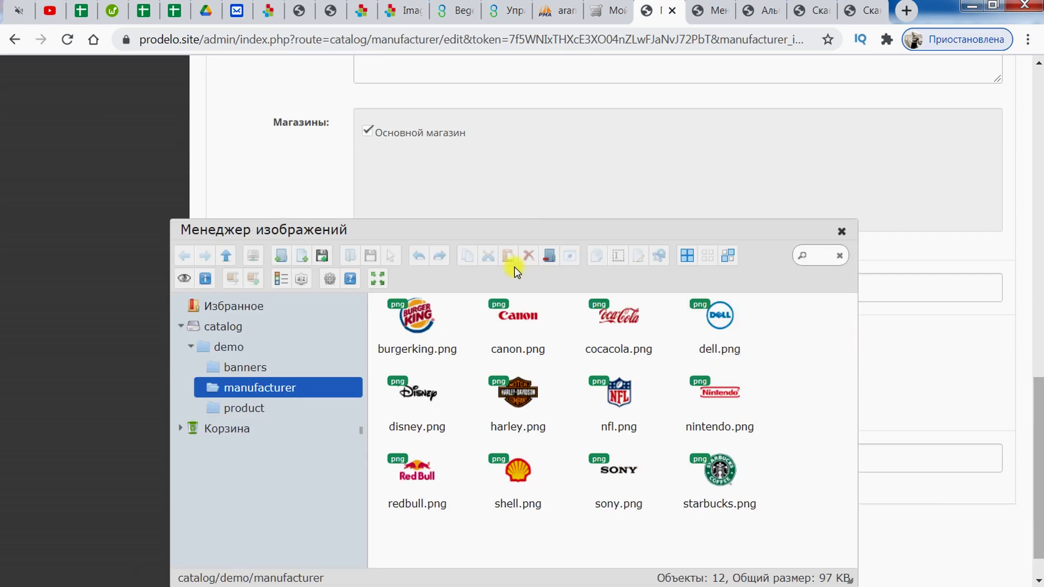
left_click(841, 231)
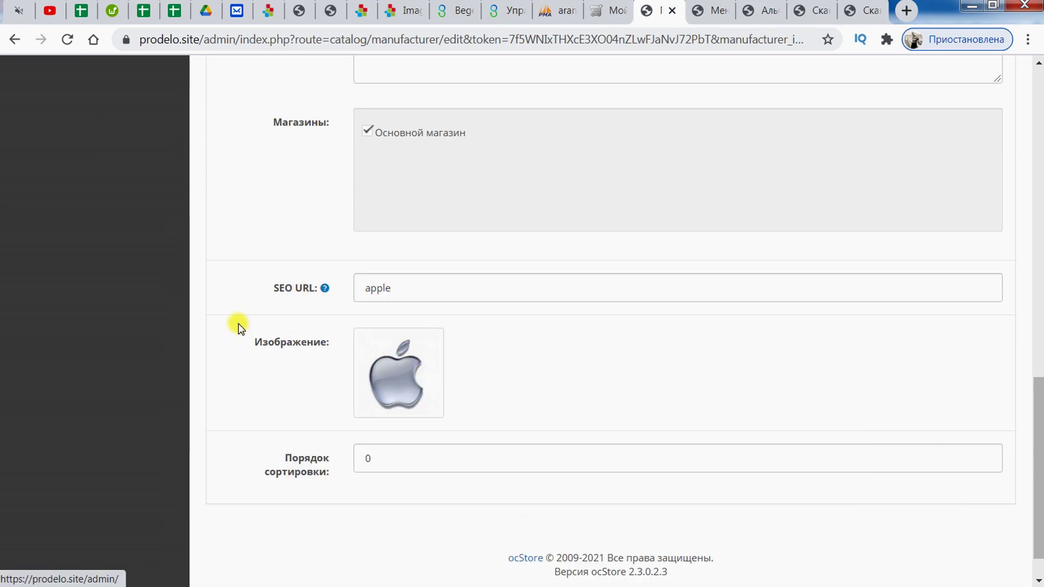
- Expand the image manager to full screen and clear the hp_1.jpg selection in the demo folder
left_click(373, 370)
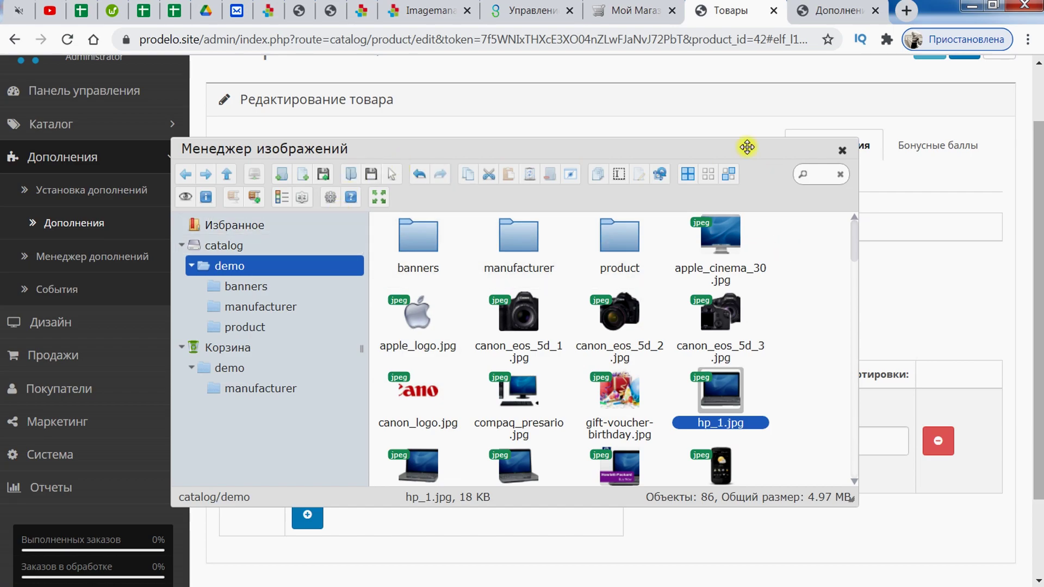
left_click(379, 200)
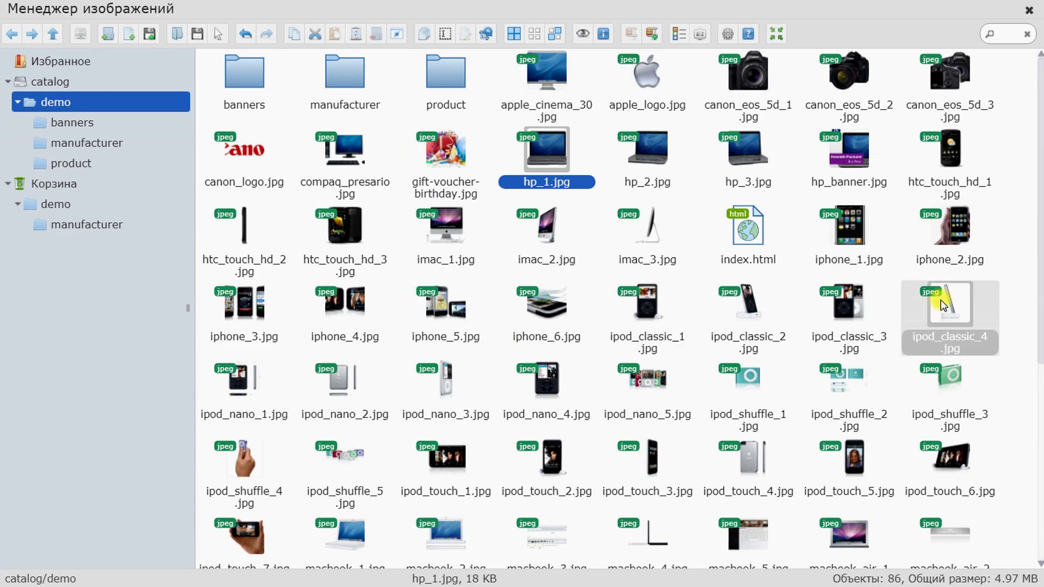
left_click(1018, 223)
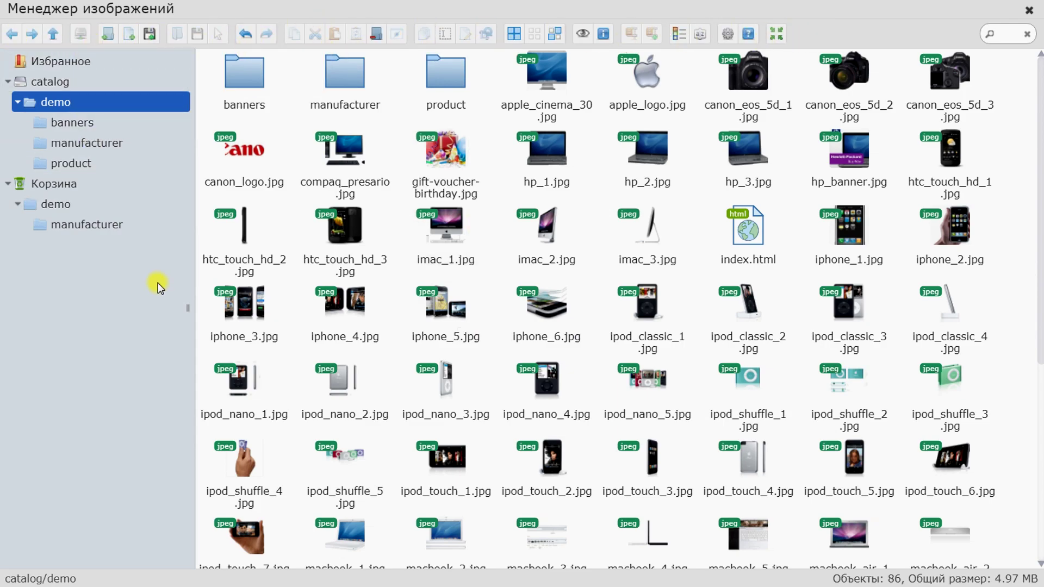
- Step back through the visited folders, go up from the trash's manufacturer folder, and return to demo from catalog's manufacturer folder
left_click(14, 34)
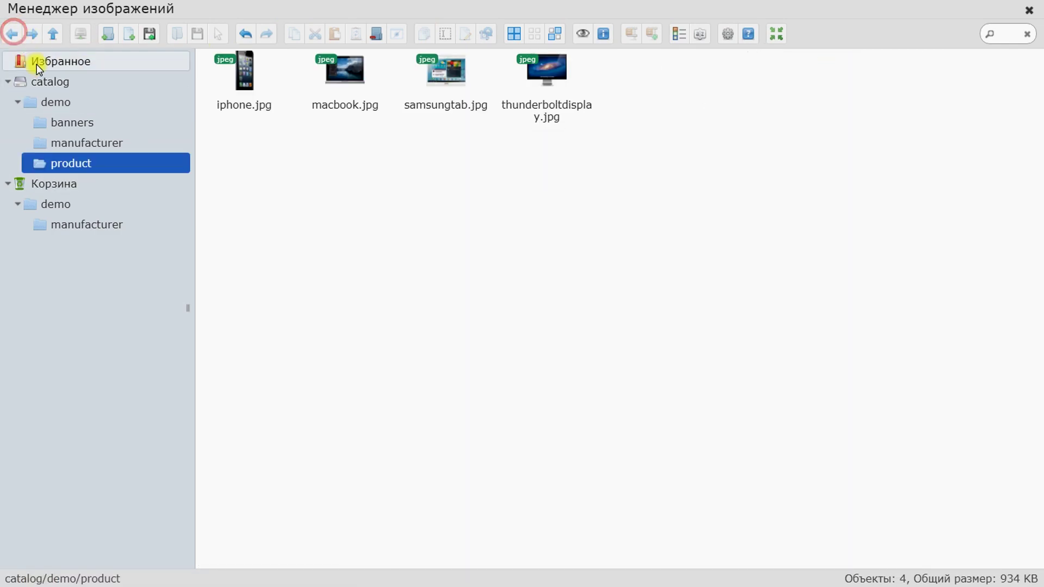
left_click(14, 34)
left_click(15, 35)
left_click(14, 34)
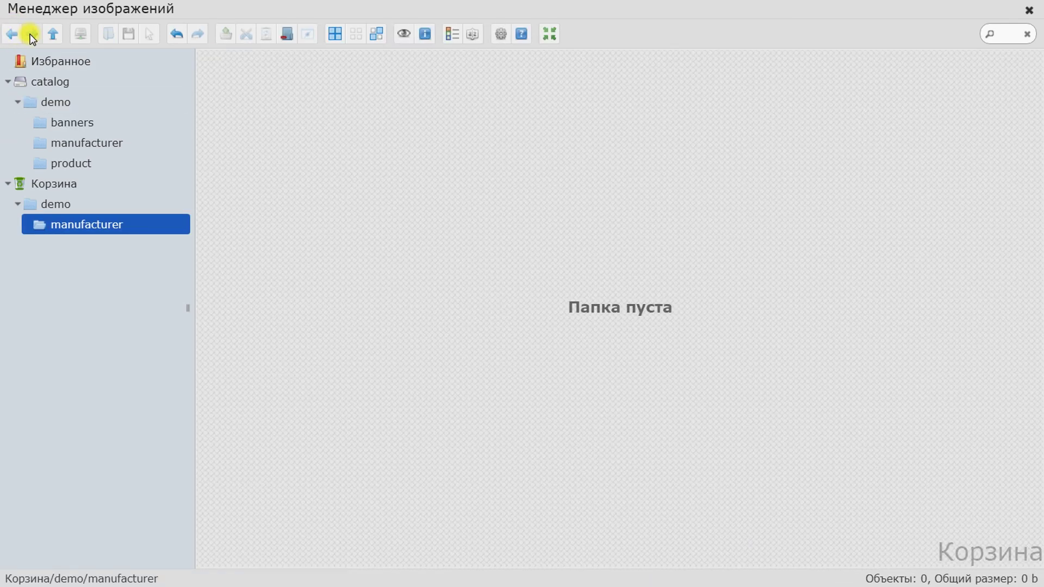
left_click(52, 35)
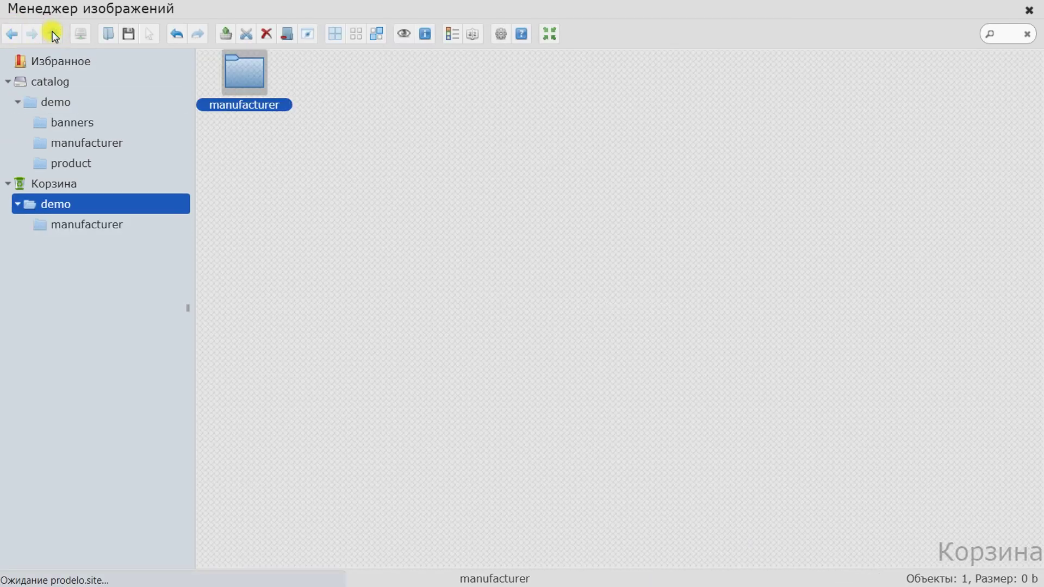
left_click(62, 142)
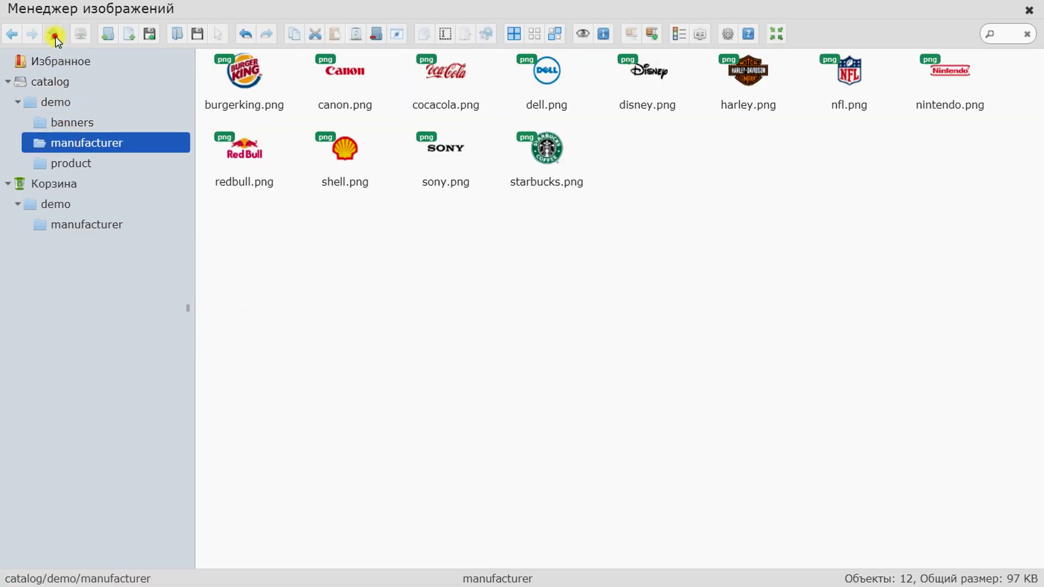
left_click(54, 34)
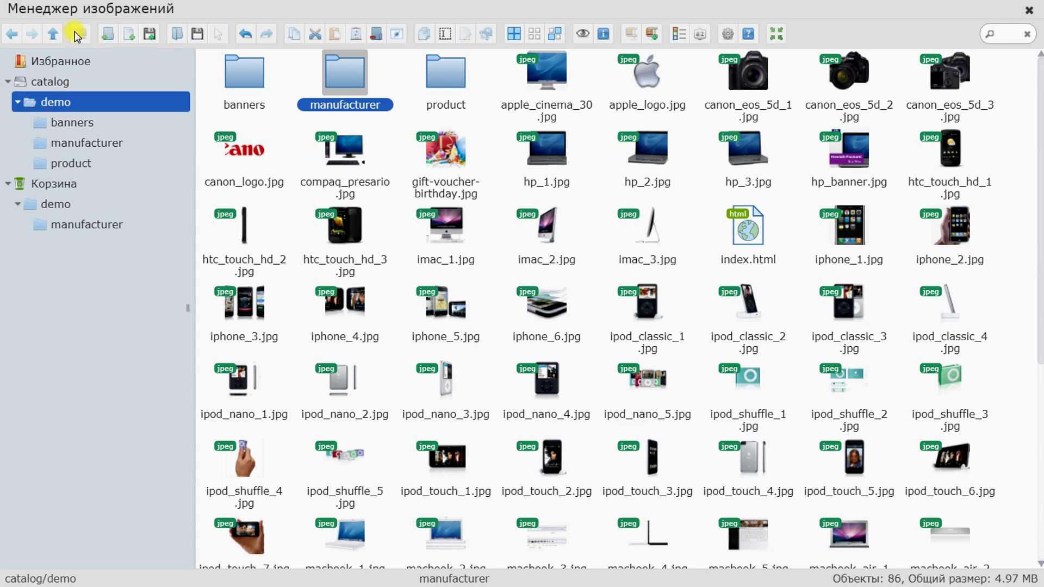
- Create a new folder with its default name inside the demo folder
left_click(105, 34)
left_click(299, 77)
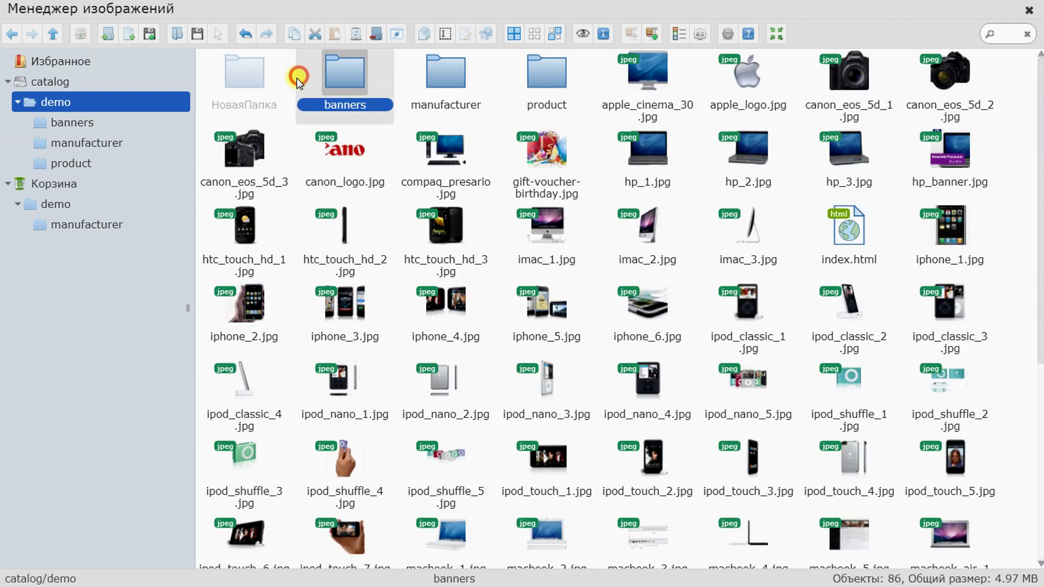
- Open the upload dialog for the demo folder, view its file and folder pickers, and close everything without uploading
left_click(149, 32)
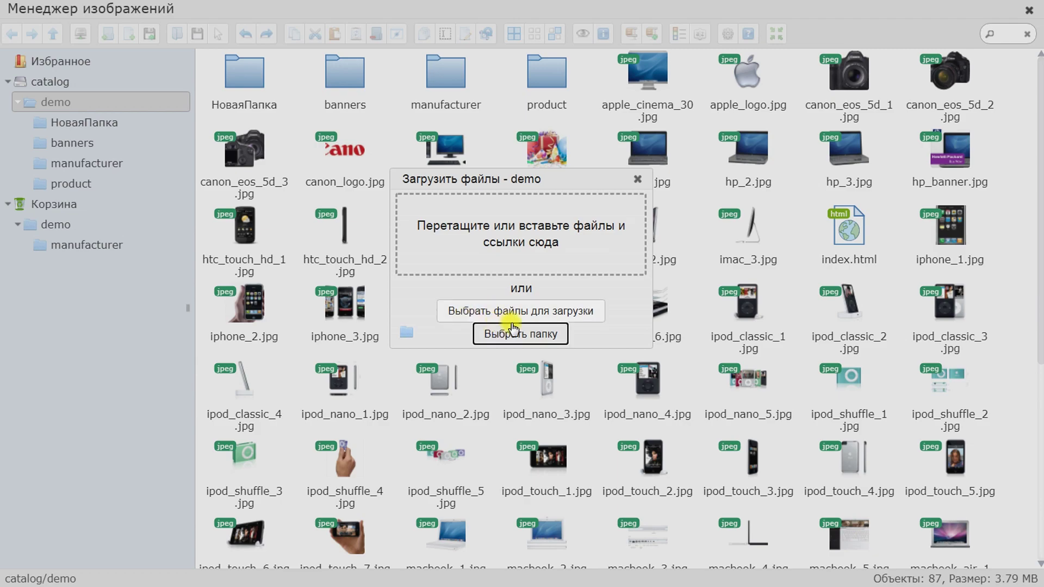
left_click(538, 313)
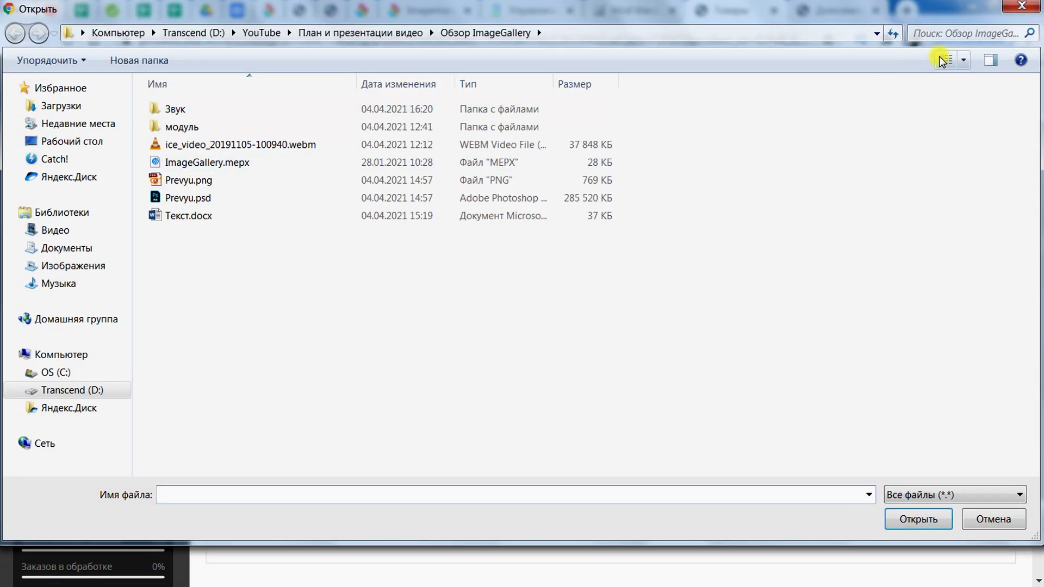
left_click(1022, 7)
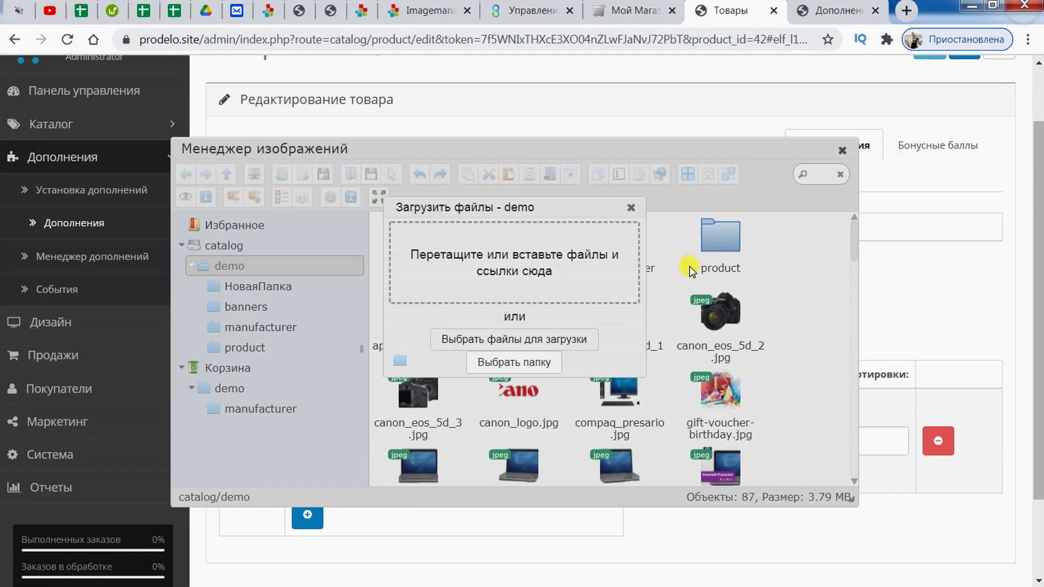
left_click(534, 364)
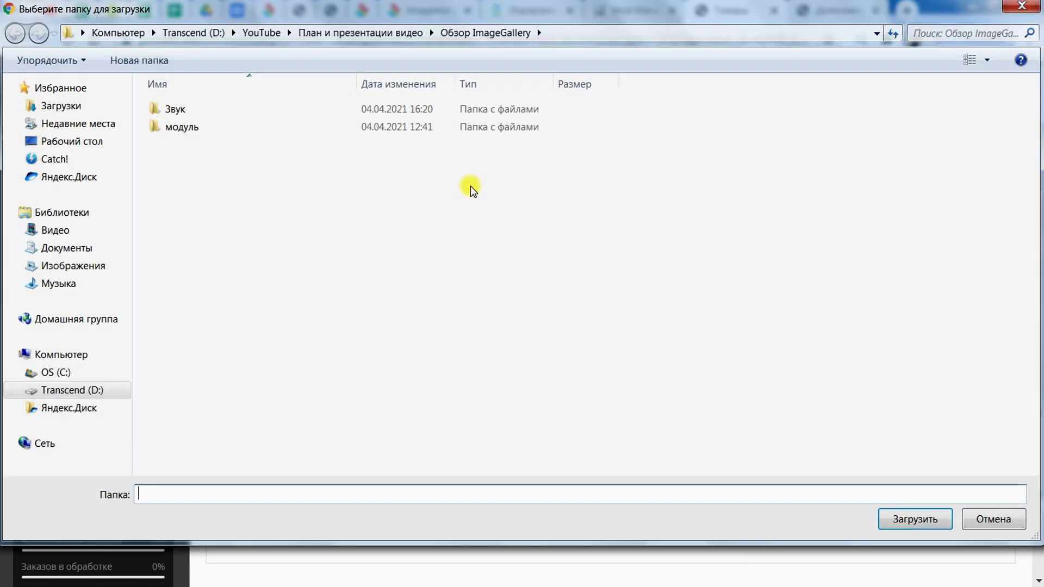
left_click(1022, 6)
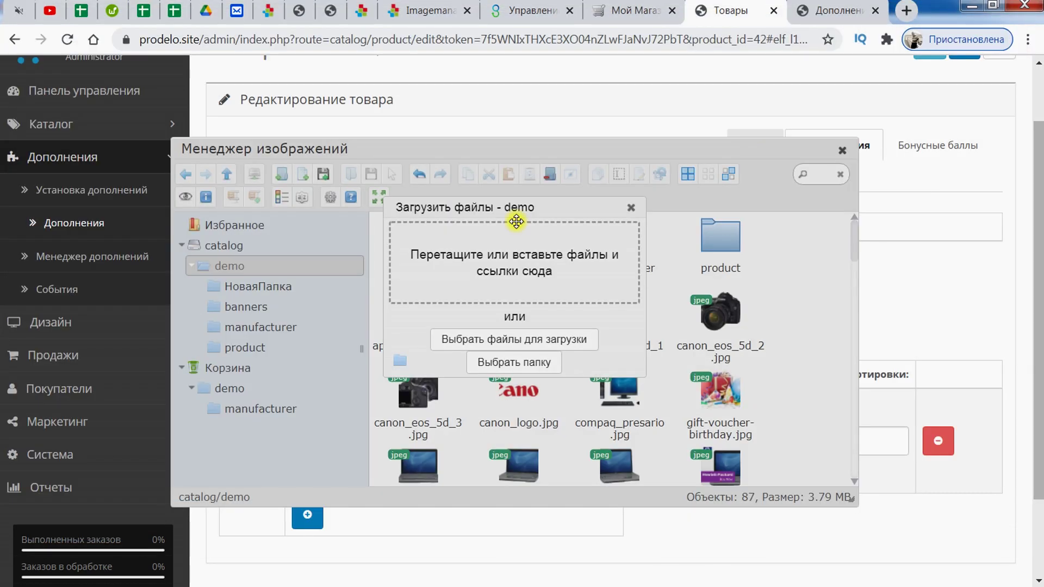
left_click(632, 213)
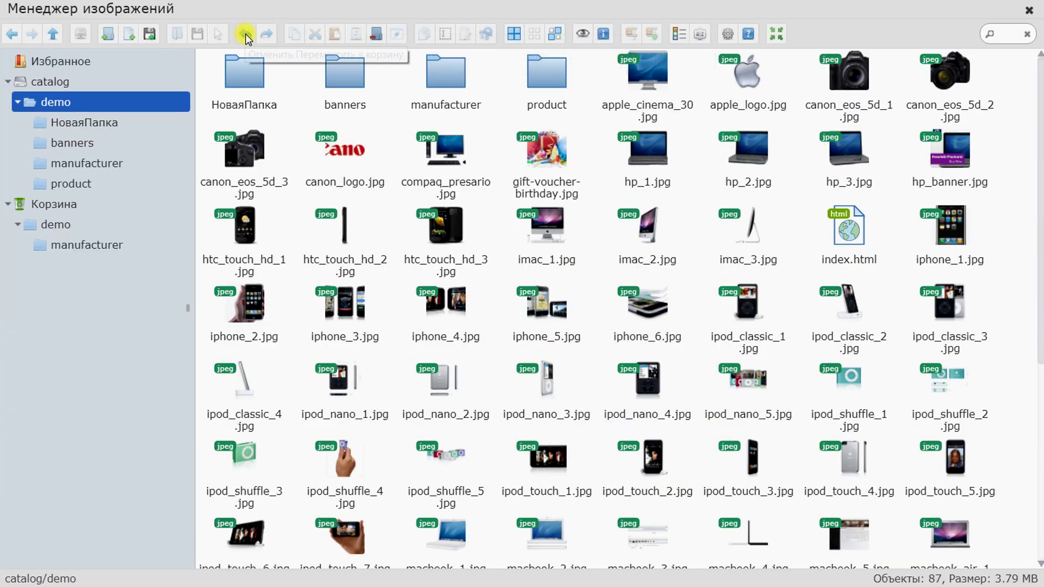
- Try to undo the last move to trash and copy the НоваяПапка folder in the demo folder
left_click(244, 33)
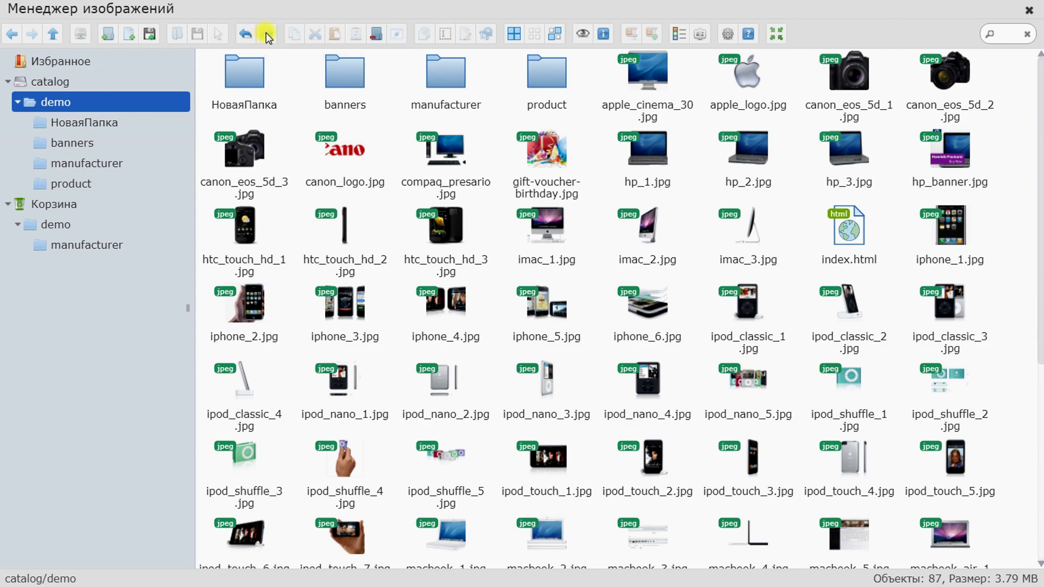
left_click(246, 35)
left_click(291, 33)
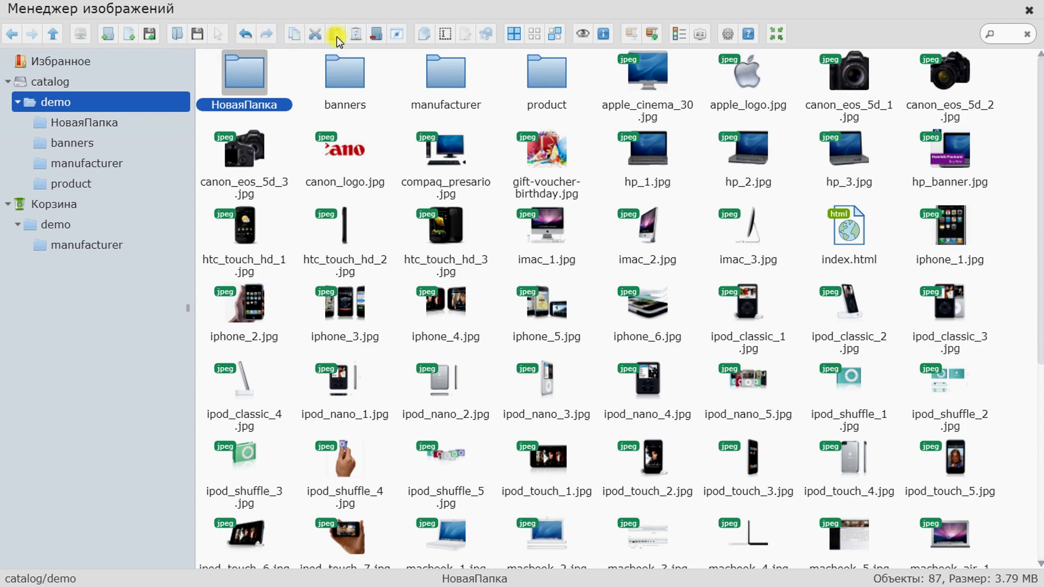
- Move the НоваяПапка folder from demo to the trash
left_click(374, 35)
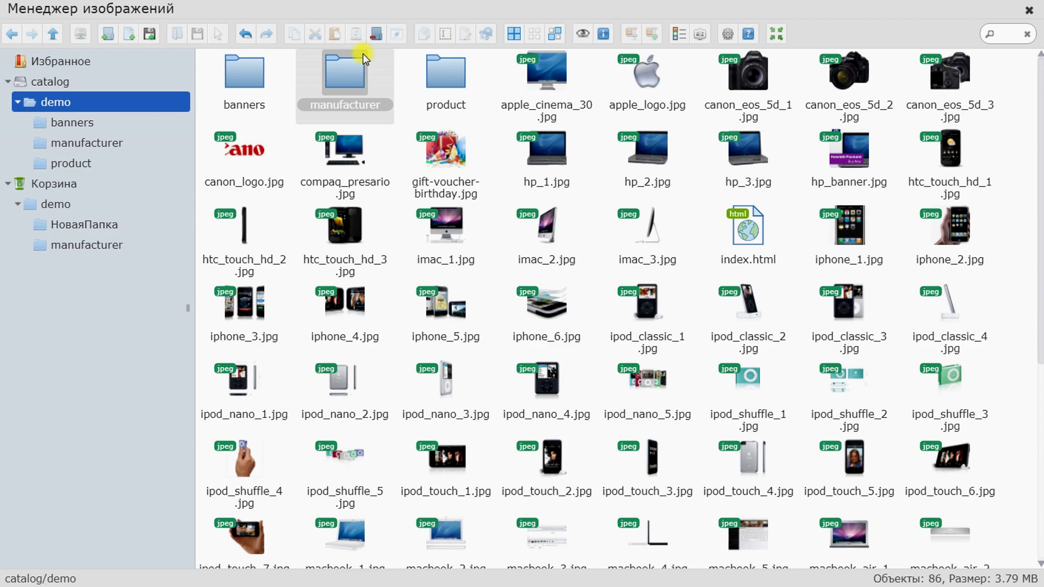
left_click(363, 55)
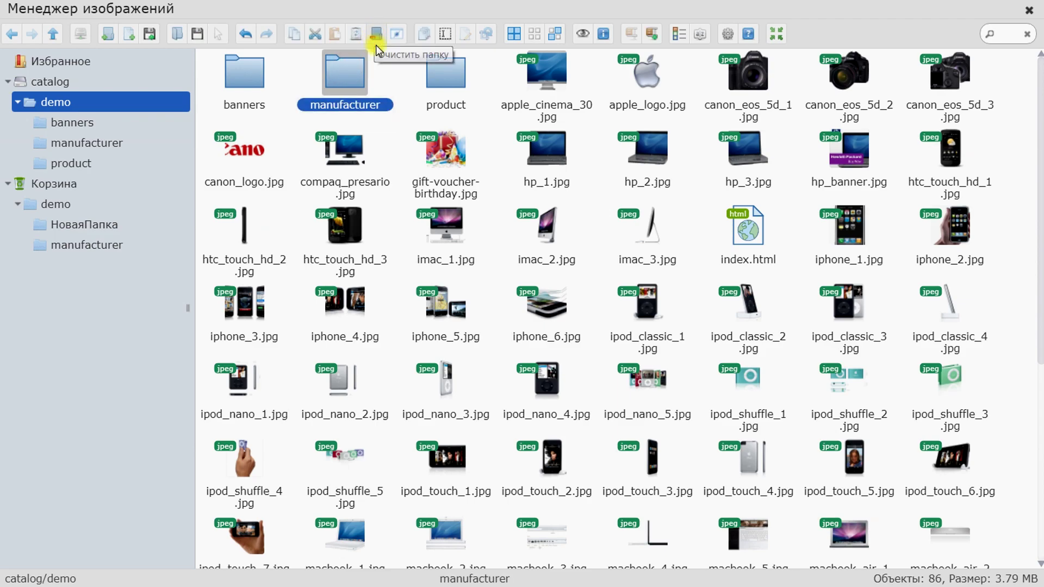
- Hide the product folder for personal view, and restore it by showing the hidden items
left_click(401, 75)
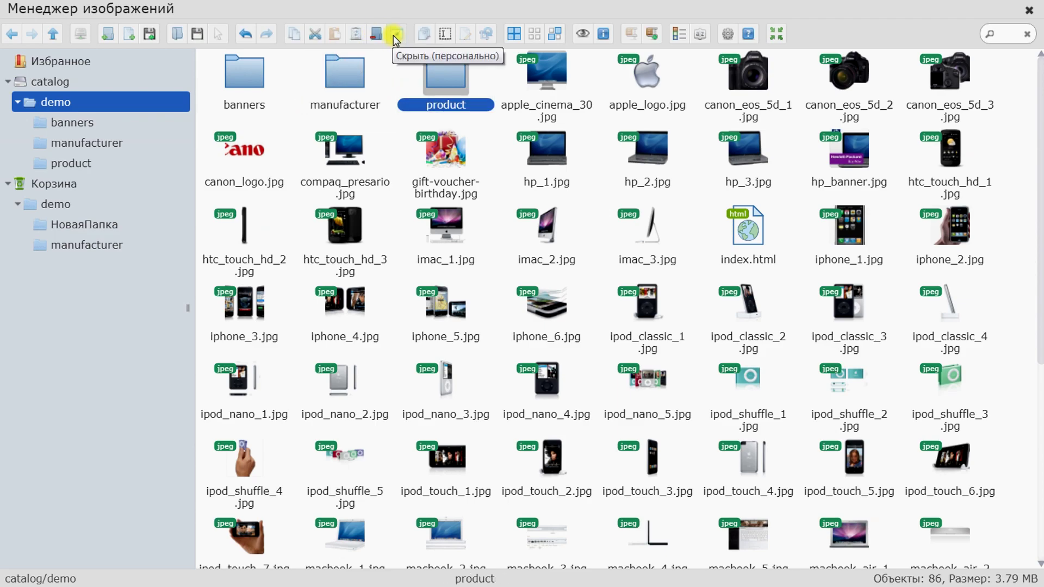
left_click(393, 34)
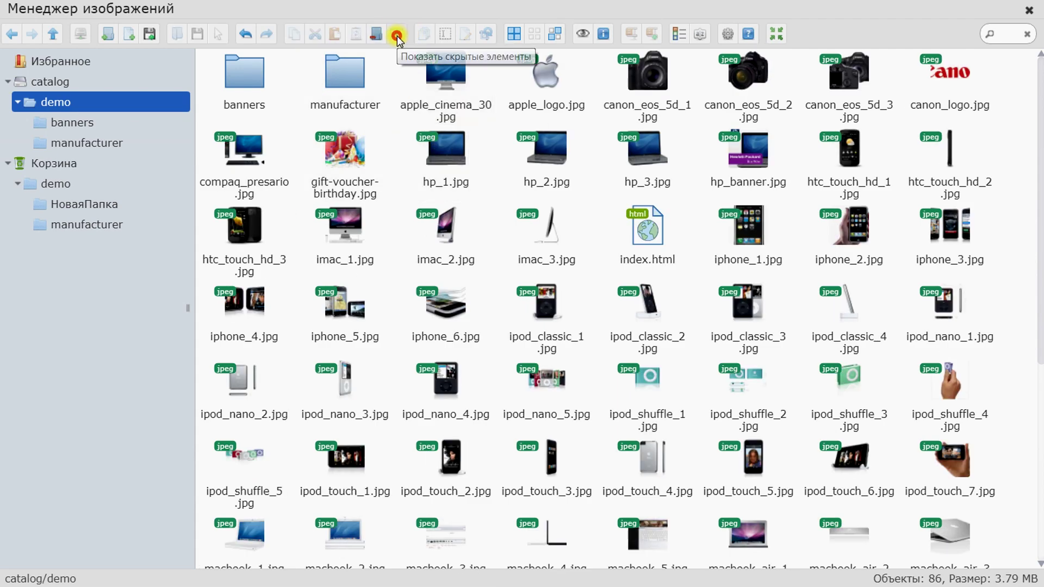
left_click(397, 36)
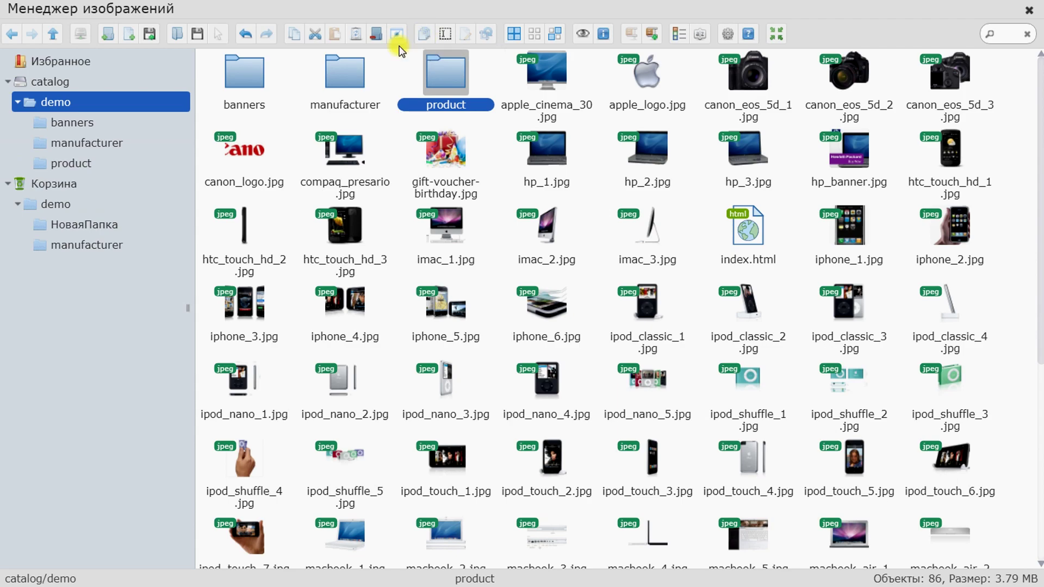
- Open apple_cinema_30.jpg in the resize and rotate editor and go through its size settings
left_click(446, 35)
left_click(469, 35)
key("Right")
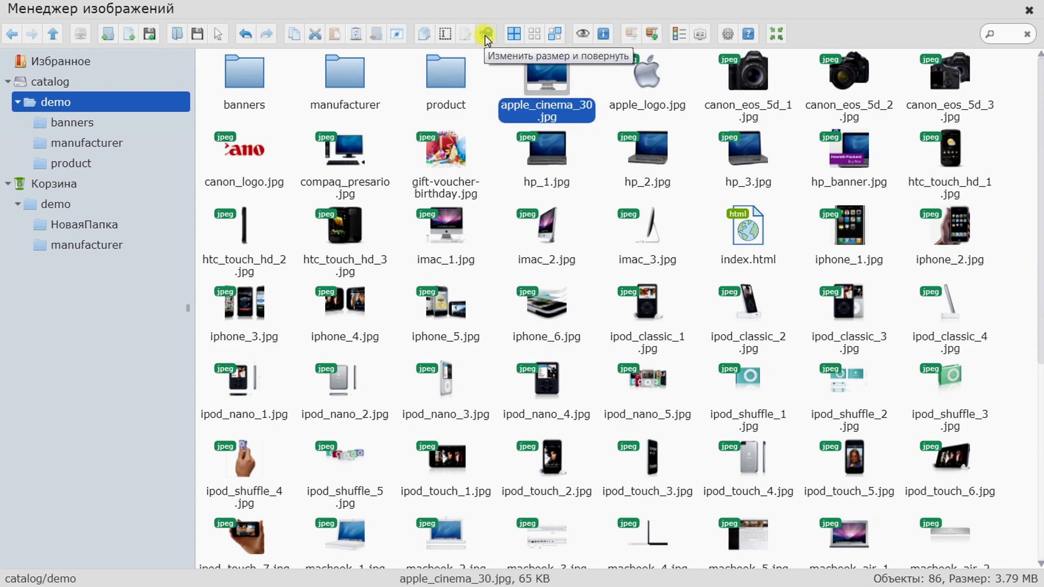
left_click(484, 36)
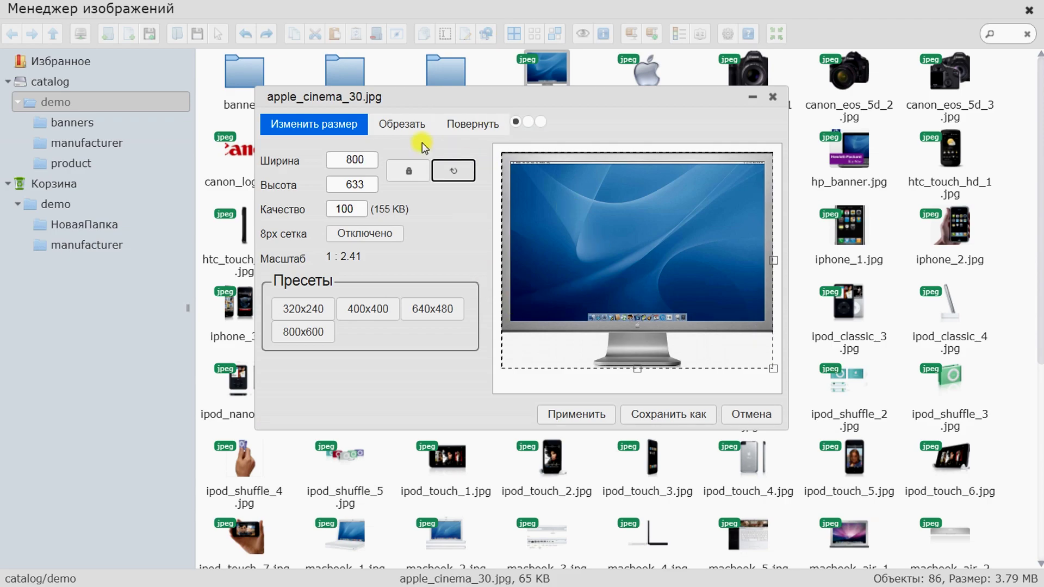
key("shift+Tab")
key("shift+Tab")
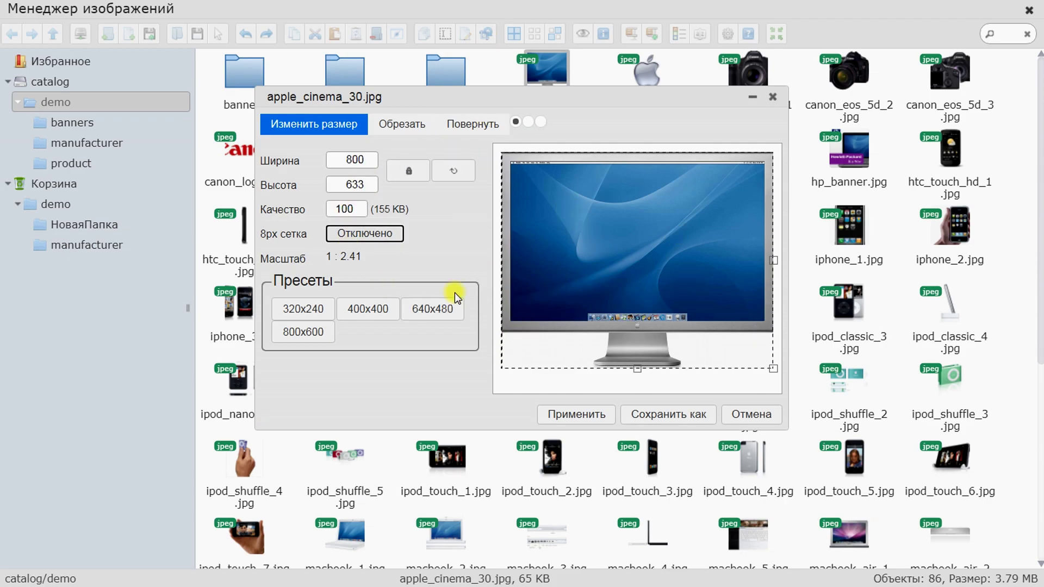
key("shift+Tab")
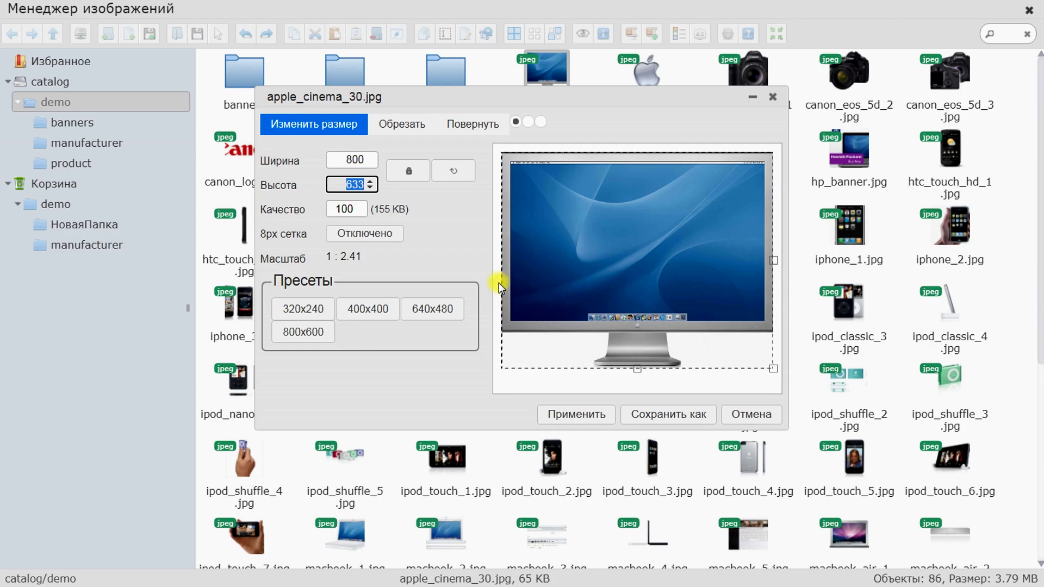
key("Tab")
- Try the resize presets 400x400, 640x480, 320x240 and 800x600 on apple_cinema_30.jpg and toggle the 8px grid
left_click(450, 173)
left_click(375, 315)
left_click(432, 310)
left_click(303, 308)
left_click(303, 331)
left_click(348, 309)
left_click(432, 308)
left_click(299, 332)
left_click(363, 235)
left_click(362, 235)
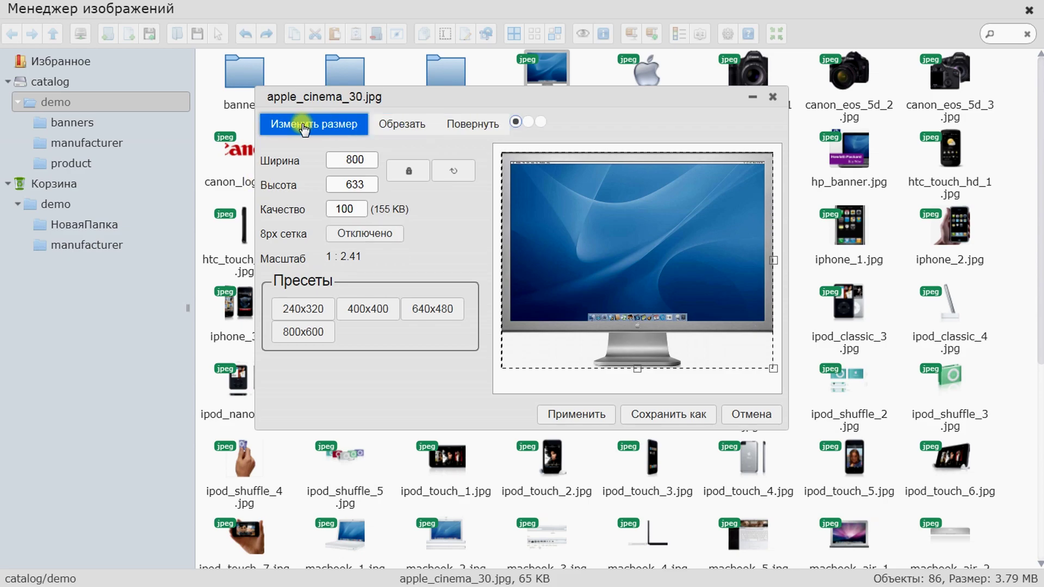
- Try cropping apple_cinema_30.jpg by shrinking the crop frame from its lower-right corner and moving it across the image
left_click(399, 124)
key("Tab")
key("shift+Tab")
key("Tab")
left_click(453, 219)
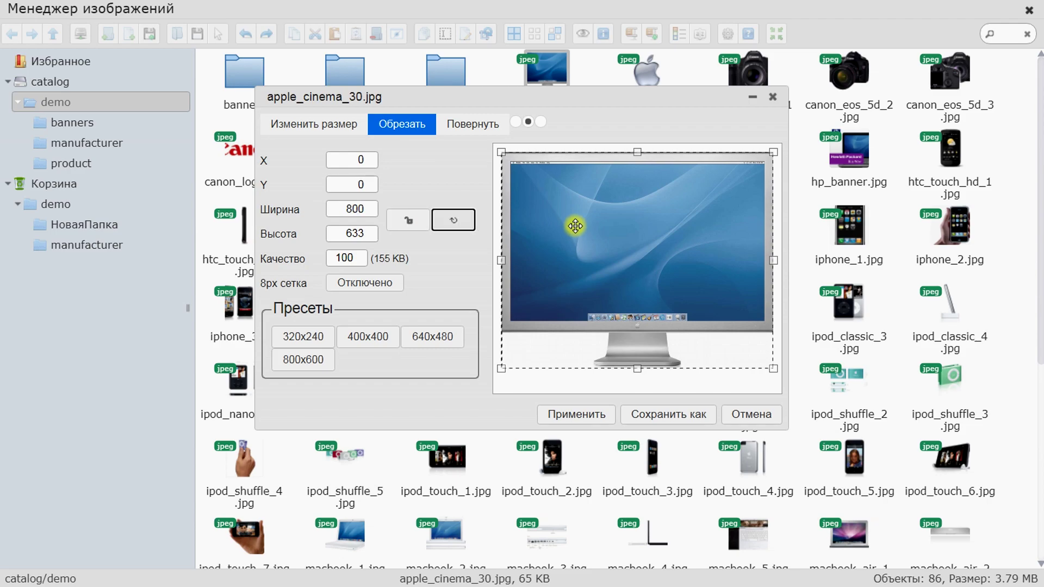
left_click_drag(770, 362, 662, 239)
left_click_drag(577, 208, 688, 280)
- Try rotating apple_cinema_30.jpg to 90 degrees and choosing a background color, and close the editor without applying
left_click(495, 129)
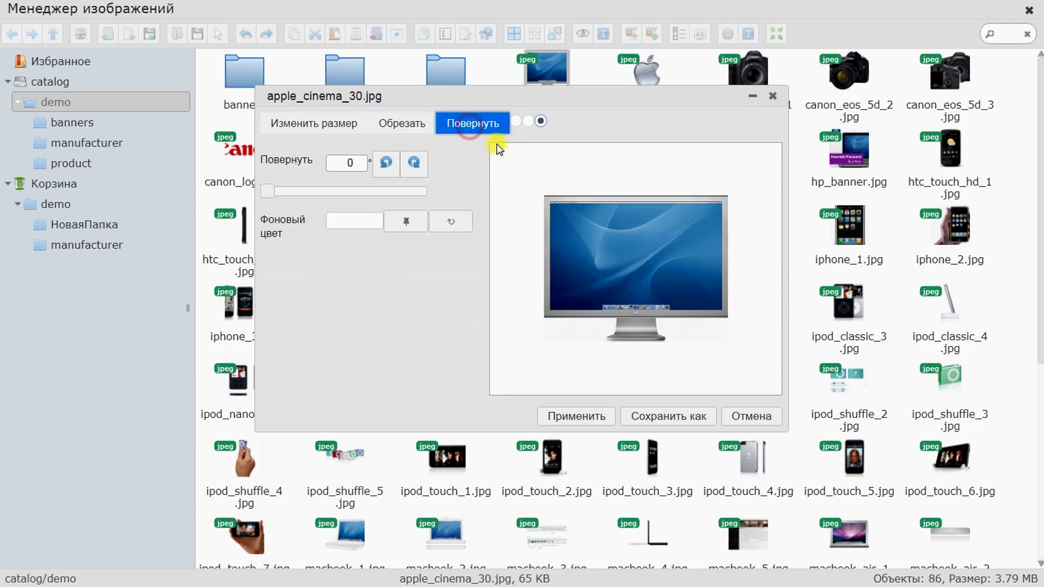
left_click(385, 165)
left_click(414, 163)
left_click(414, 163)
left_click(381, 226)
left_click(387, 248)
left_click(432, 248)
left_click(381, 248)
left_click(334, 247)
left_click(348, 217)
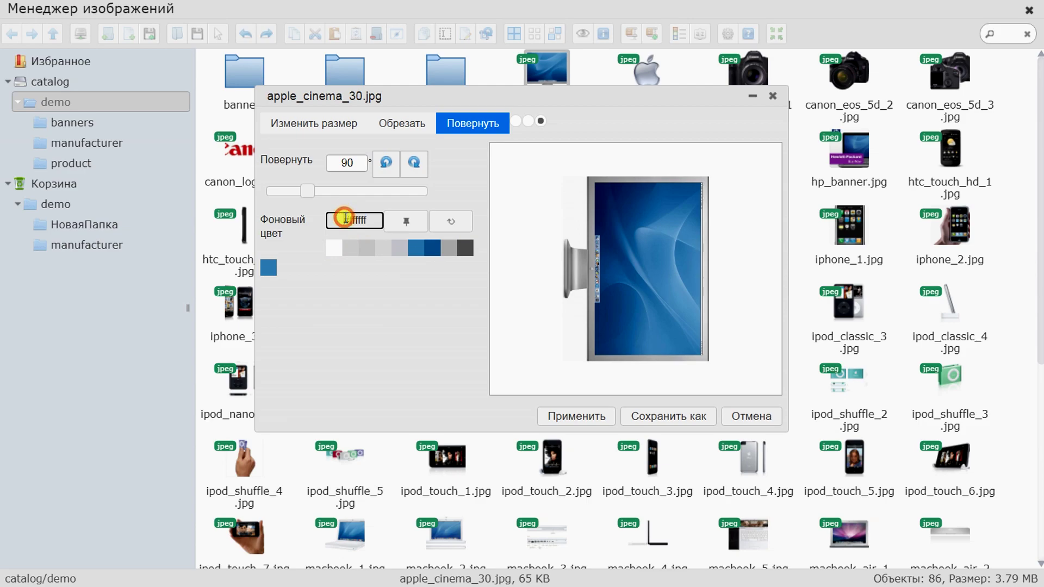
key("Escape")
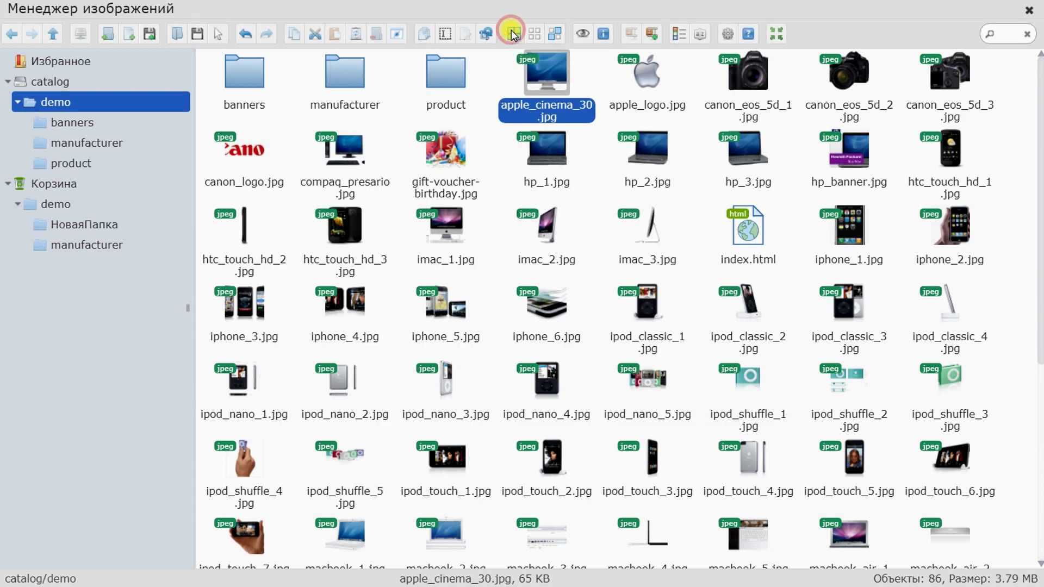
- Select all items in the demo folder, clear the selection, select everything again and invert the selection
left_click(512, 30)
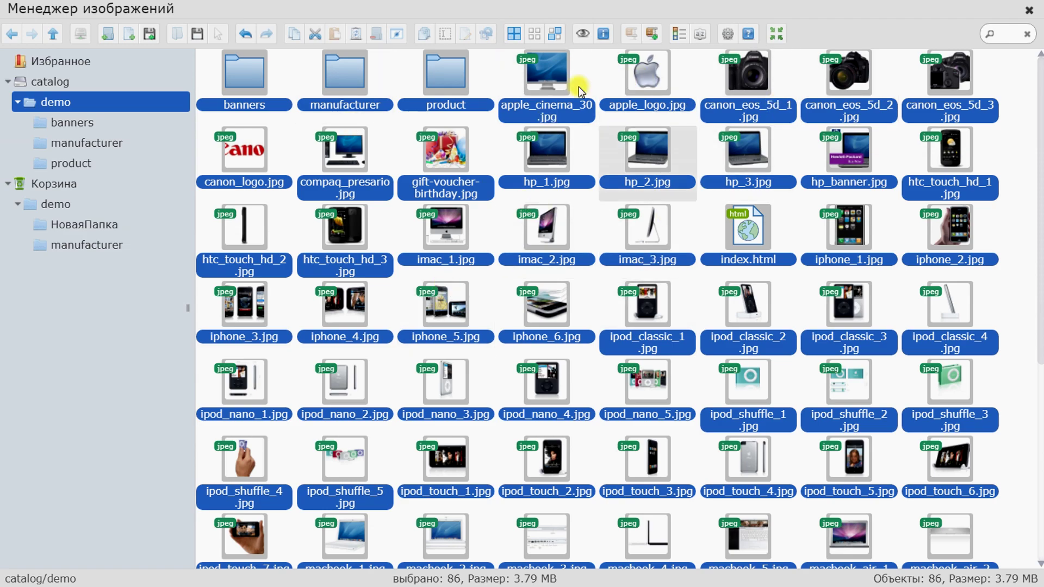
left_click(534, 35)
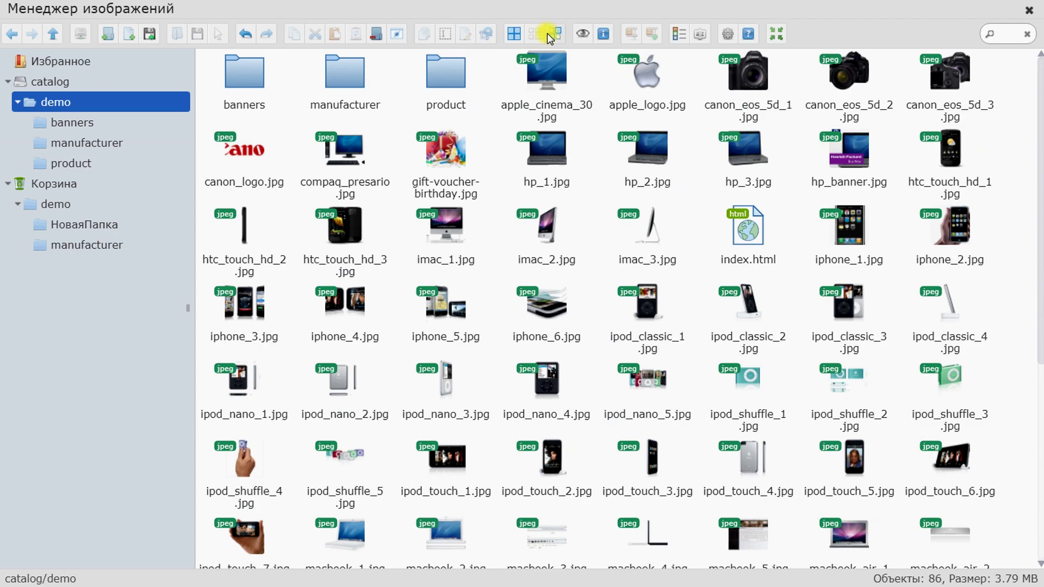
left_click(511, 34)
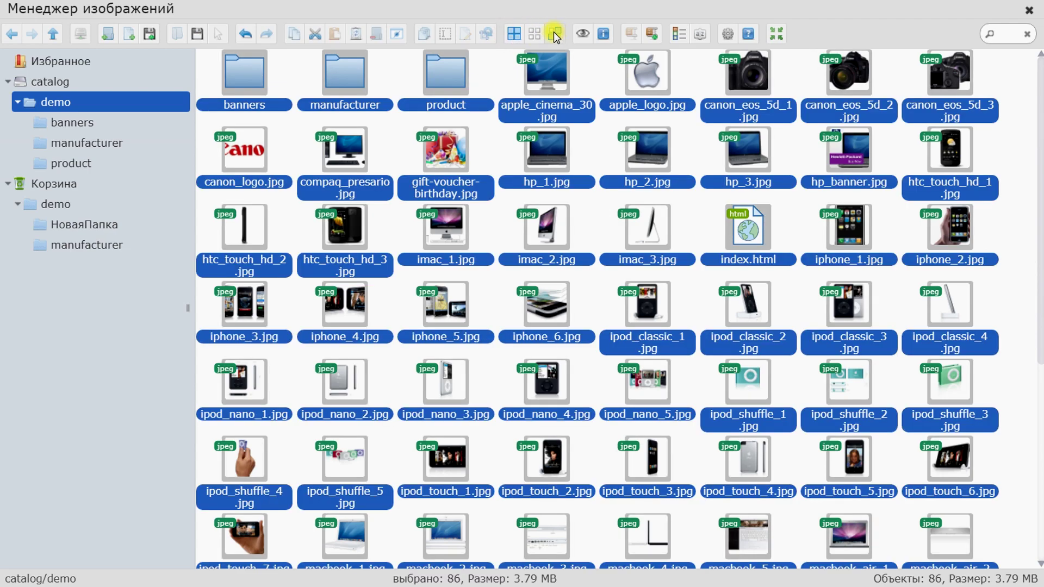
left_click(553, 31)
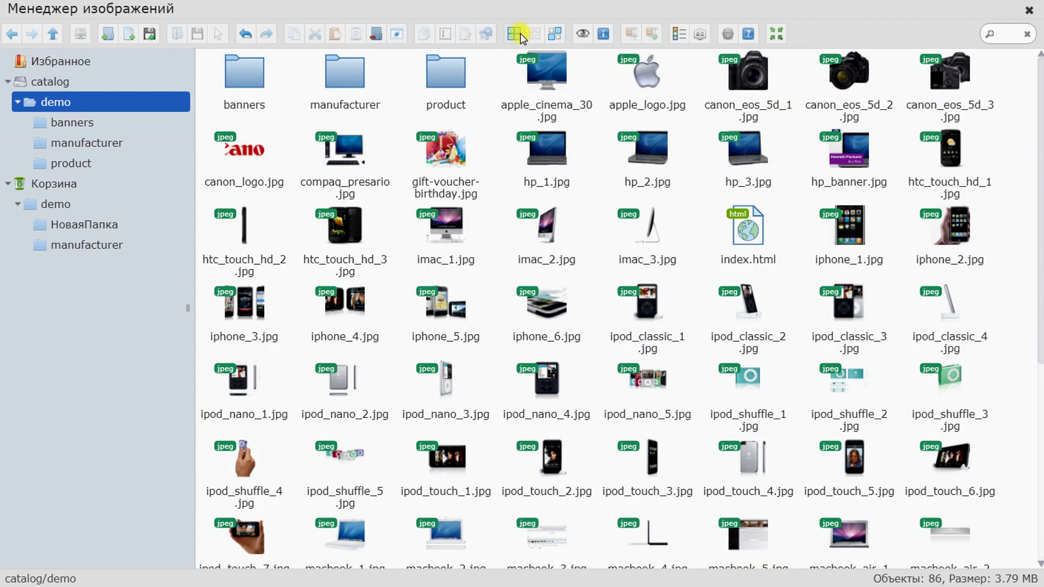
- Select hp_1.jpg and apple_cinema_30.jpg, invert the selection to all other items, and clear it
left_click(561, 173)
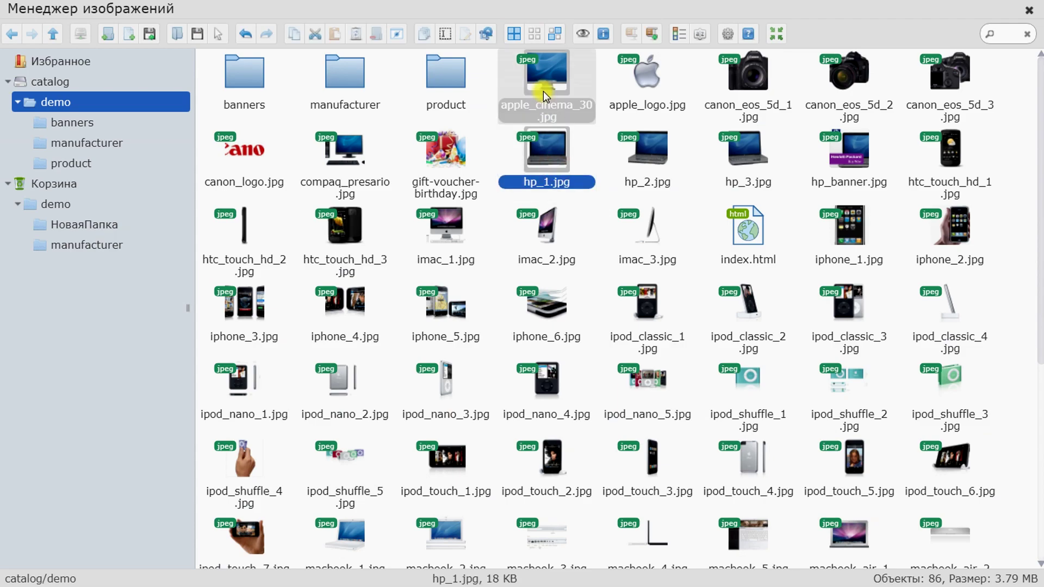
left_click(543, 91, "ctrl")
left_click(554, 35)
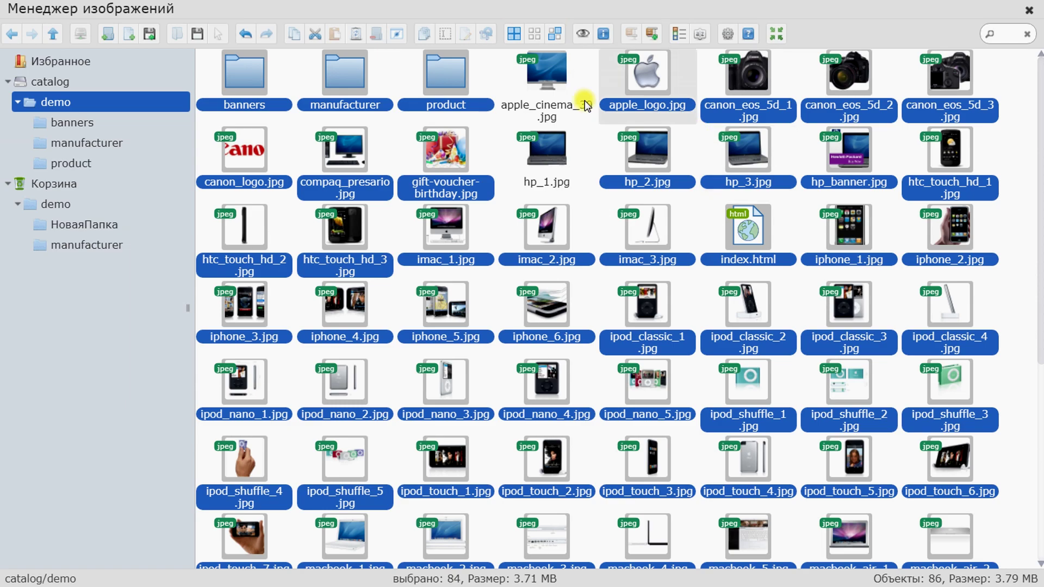
left_click(1018, 148)
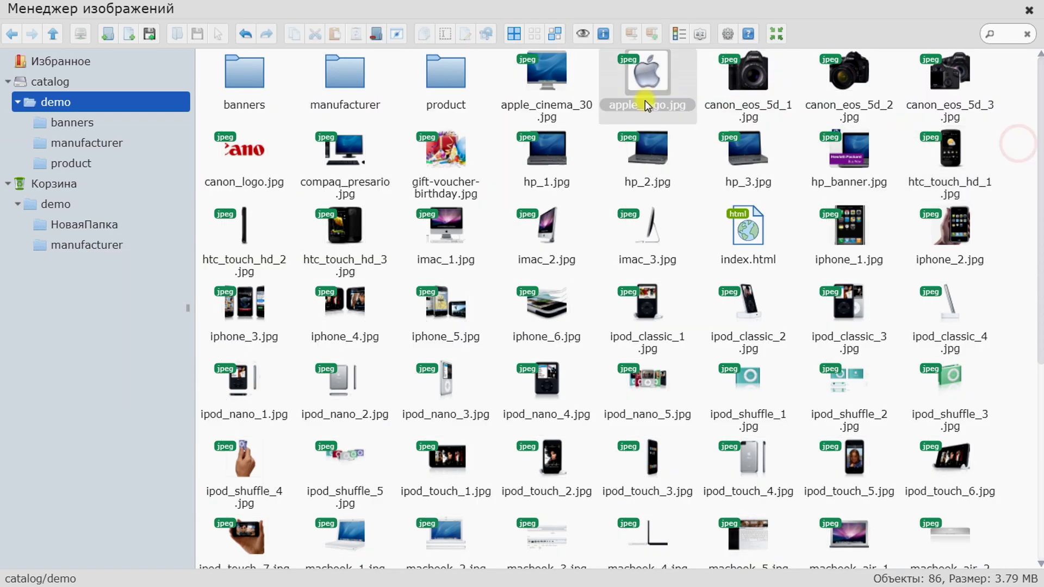
- Use quick view on the demo folder and on hp_1.jpg, browse ahead to imac_1.jpg, and close the preview
left_click(582, 34)
left_click(694, 155)
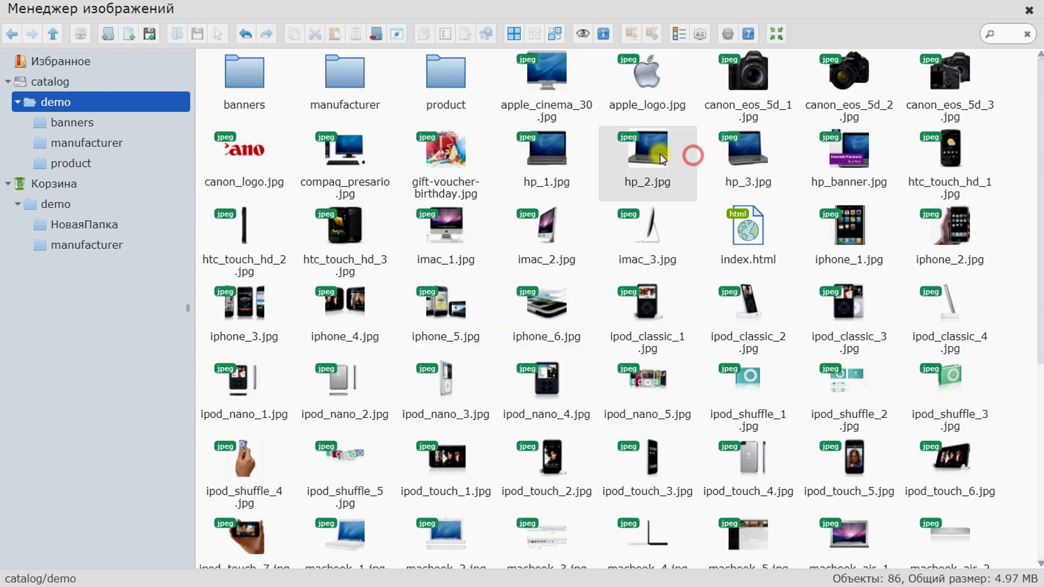
left_click(559, 155)
right_click(551, 141)
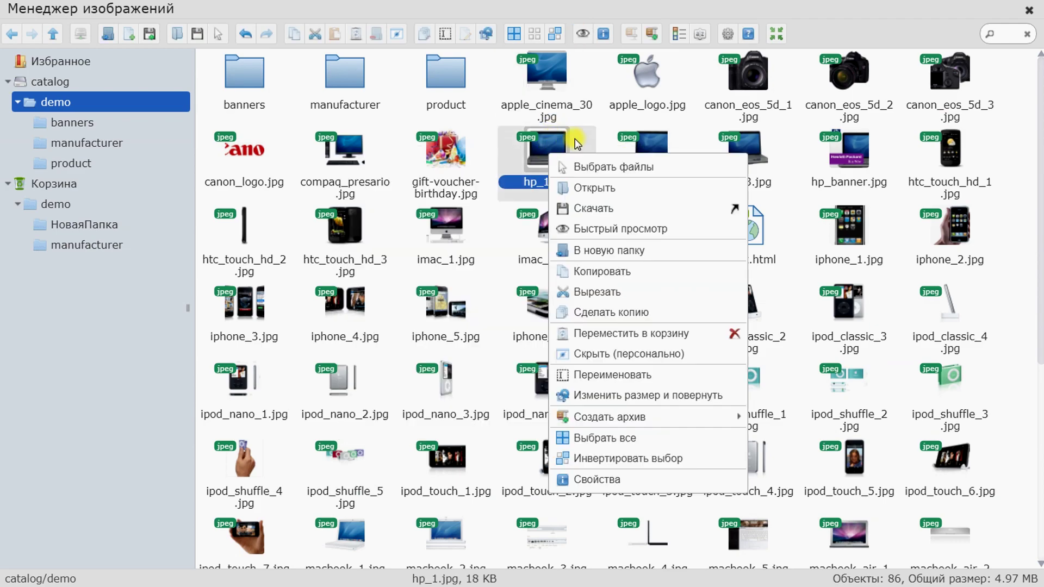
left_click(609, 229)
left_click(560, 426)
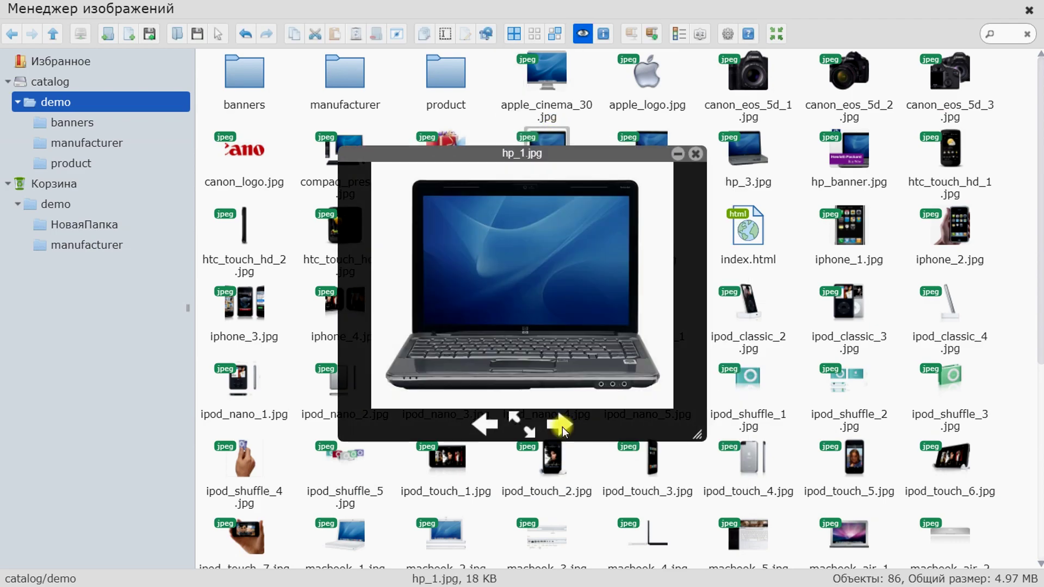
left_click(560, 426)
left_click(559, 426)
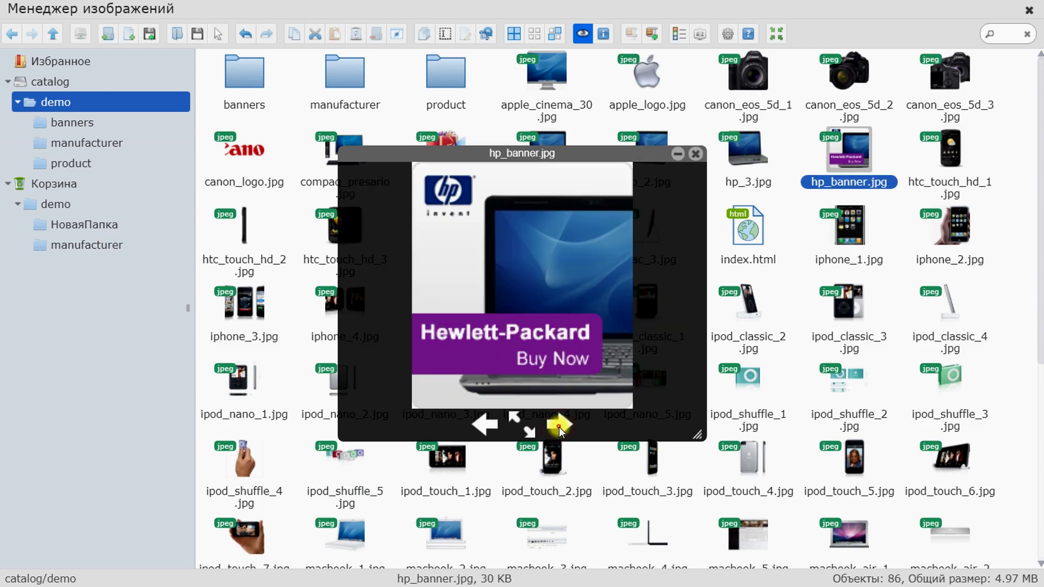
left_click(559, 426)
left_click(559, 426)
left_click(559, 426)
left_click(559, 426)
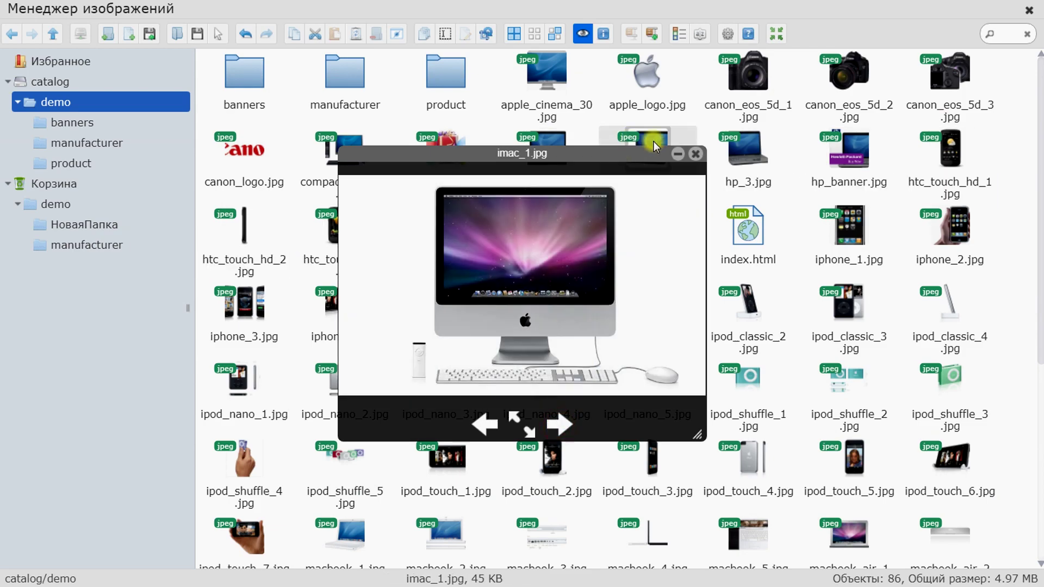
left_click(697, 156)
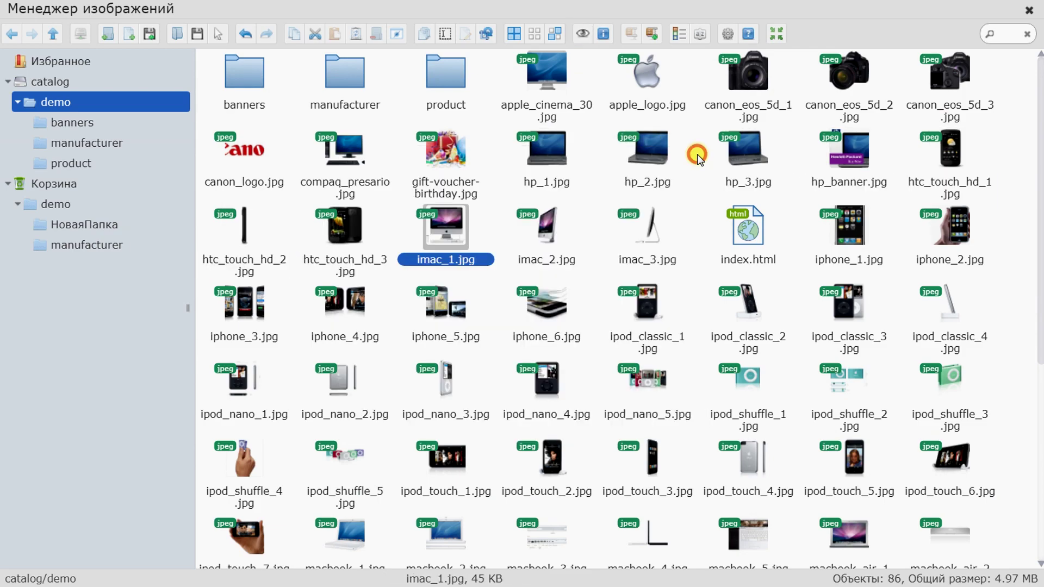
- Examine the properties of imac_1.jpg, including file size, path, dimensions, modification date and access, and close them
left_click(604, 33)
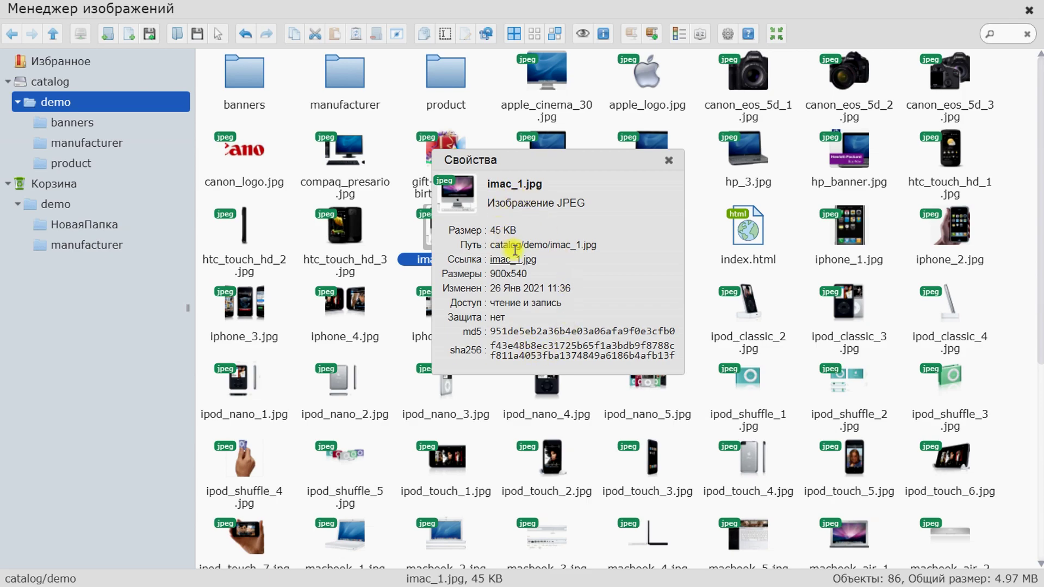
left_click_drag(516, 229, 489, 231)
left_click(507, 244)
left_click_drag(576, 247, 484, 246)
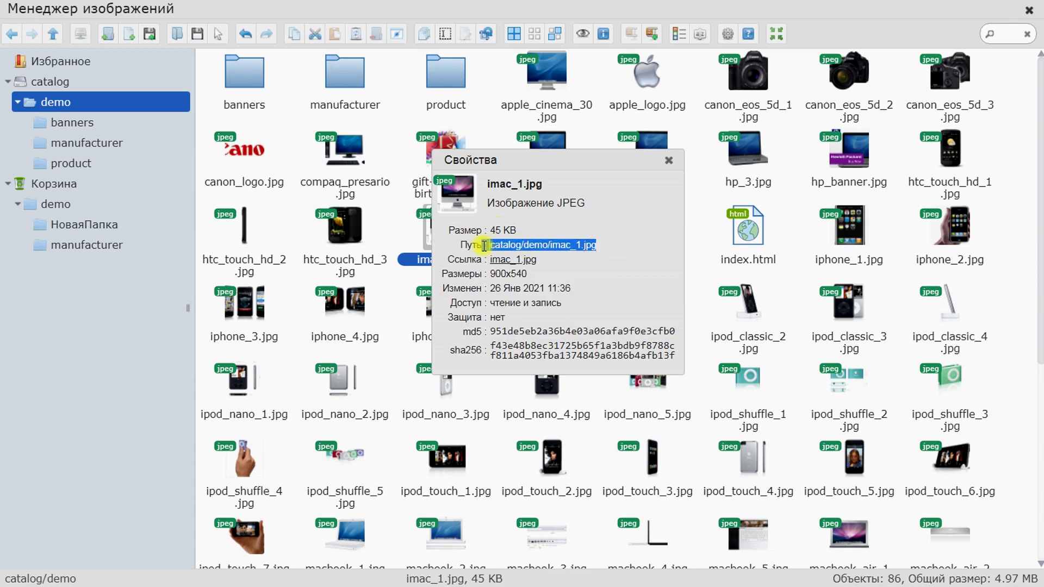
left_click_drag(573, 273, 477, 273)
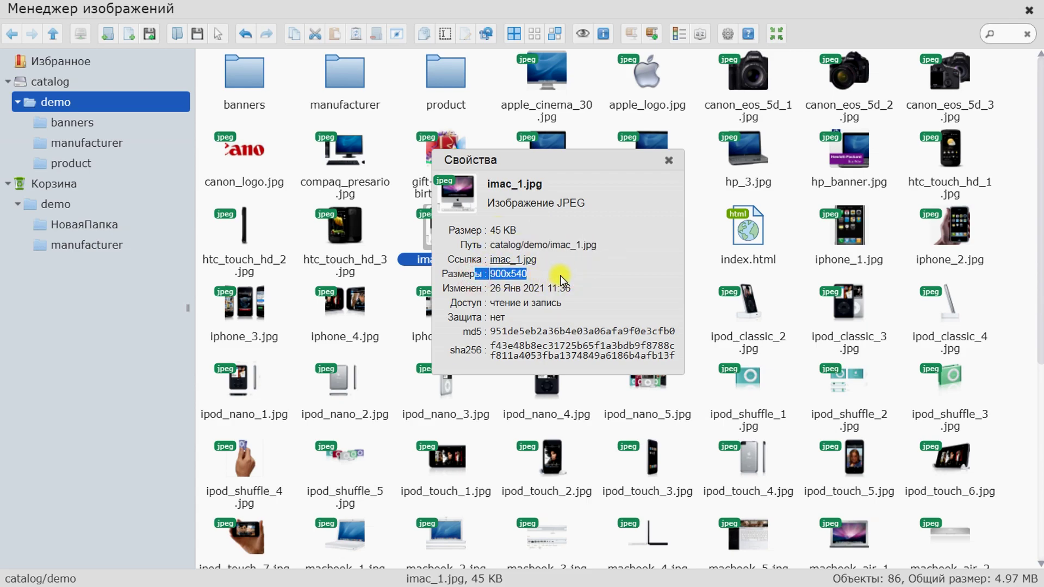
left_click_drag(602, 288, 491, 303)
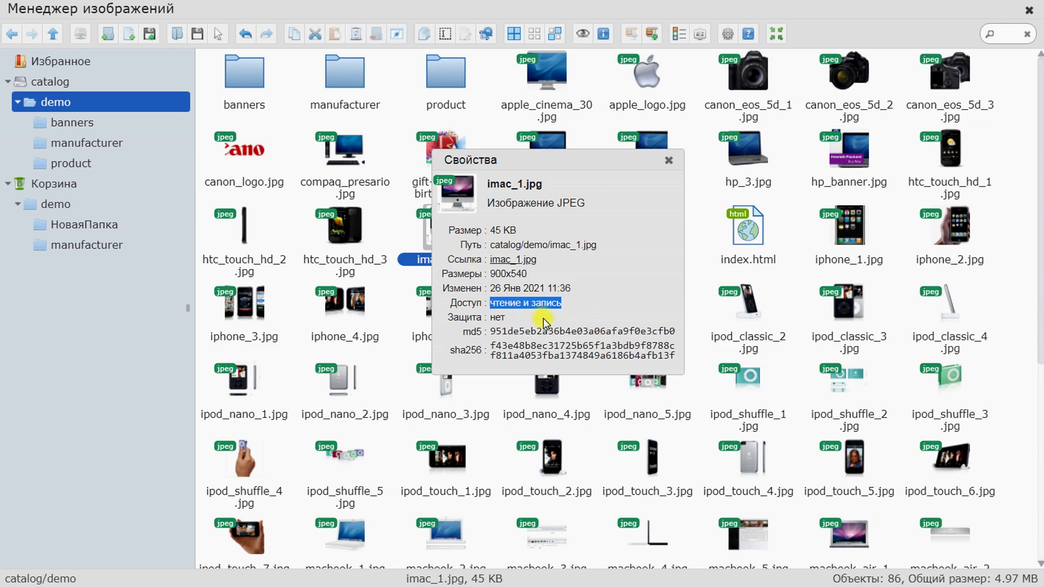
key("Escape")
- View the archive formats offered for hp_1.jpg without creating an archive
right_click(547, 157)
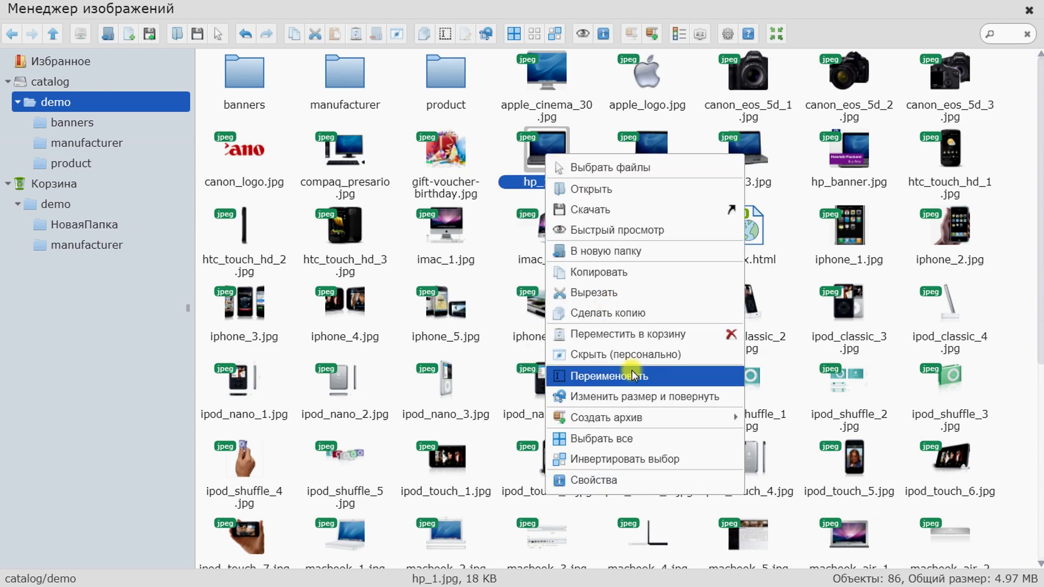
mouse_move(645, 416)
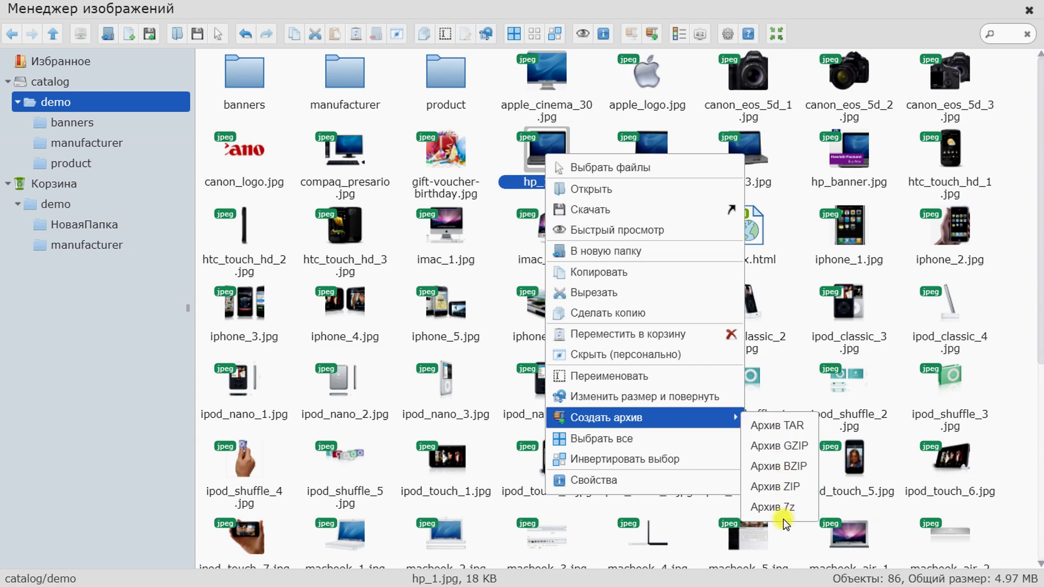
left_click(658, 14)
- Switch the demo folder contents from icon view to list view
left_click(675, 34)
left_click(677, 35)
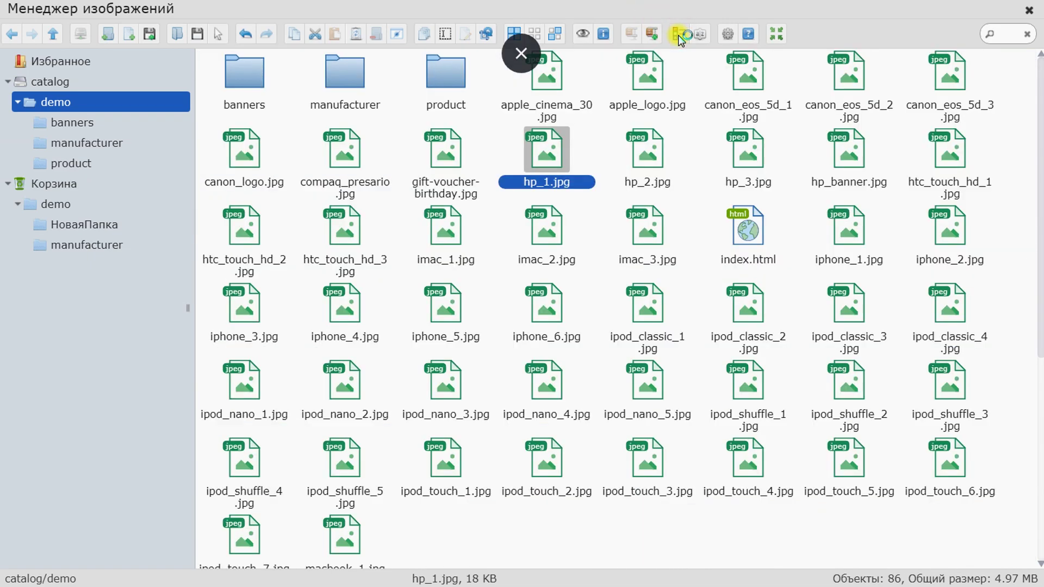
left_click(678, 35)
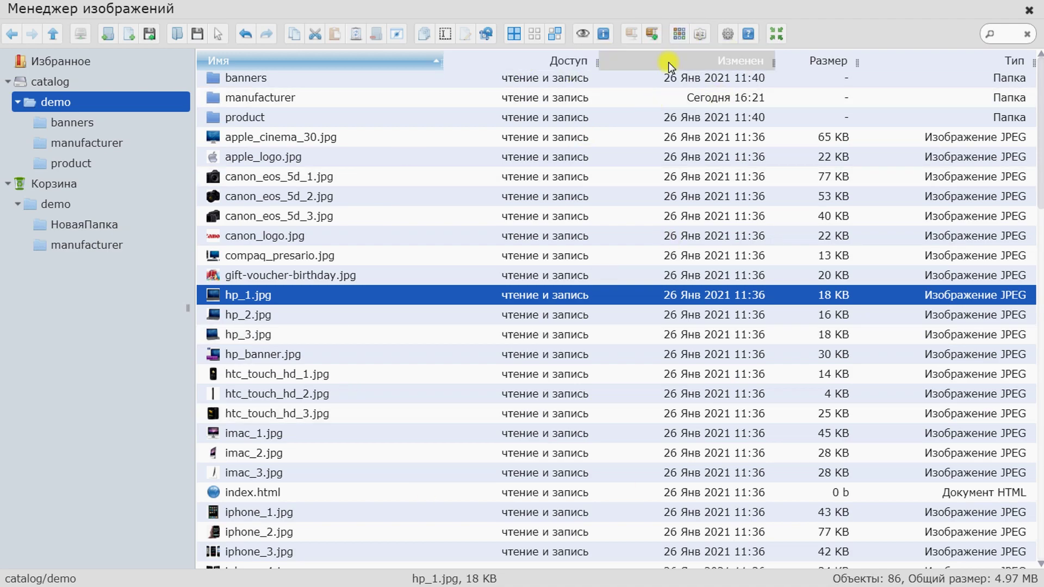
- Return the demo folder to icon view, sort its contents by size, and view the remaining sorting options
left_click(680, 34)
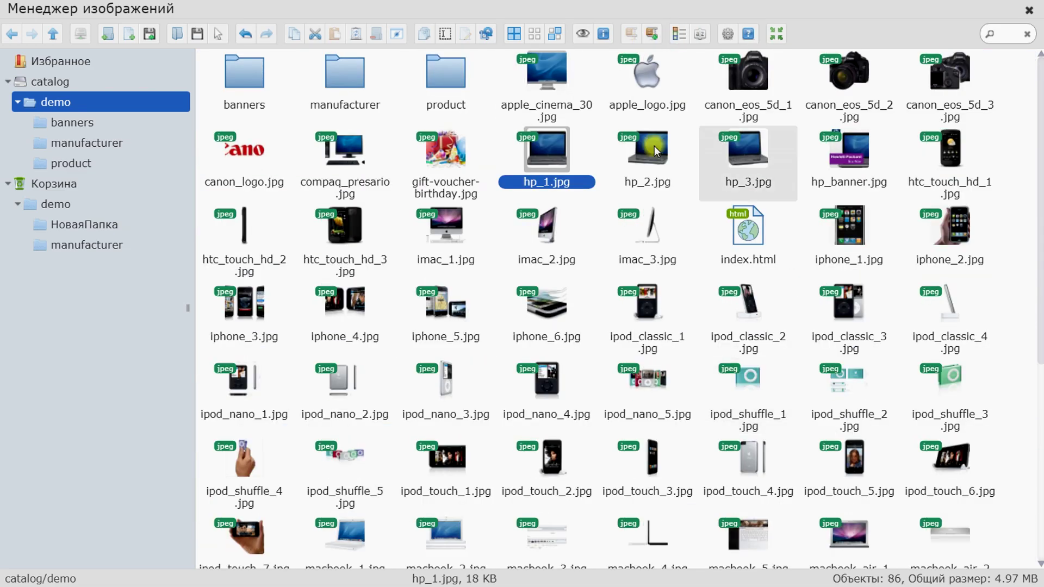
left_click(700, 34)
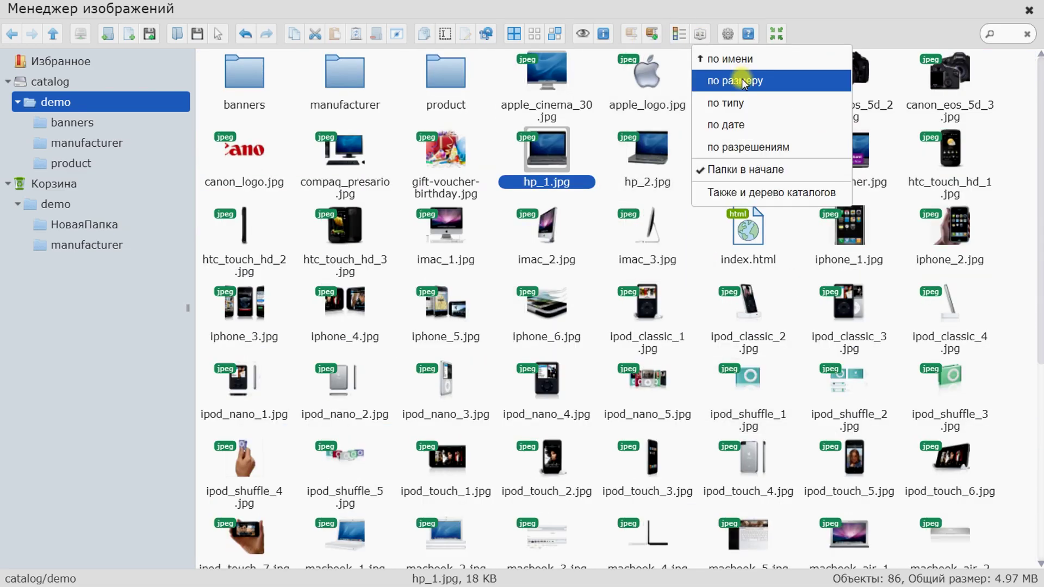
left_click(742, 81)
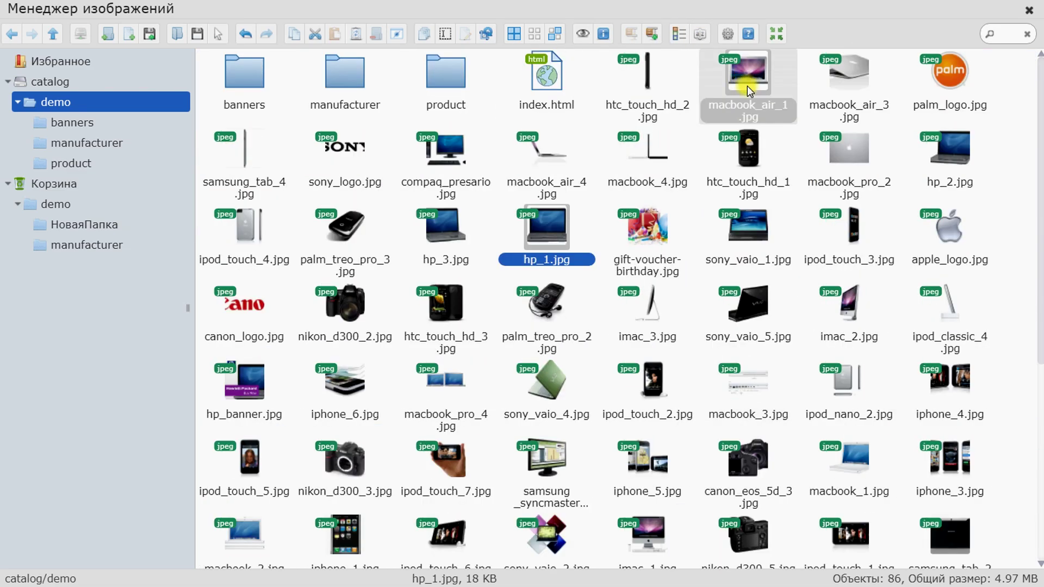
left_click(699, 34)
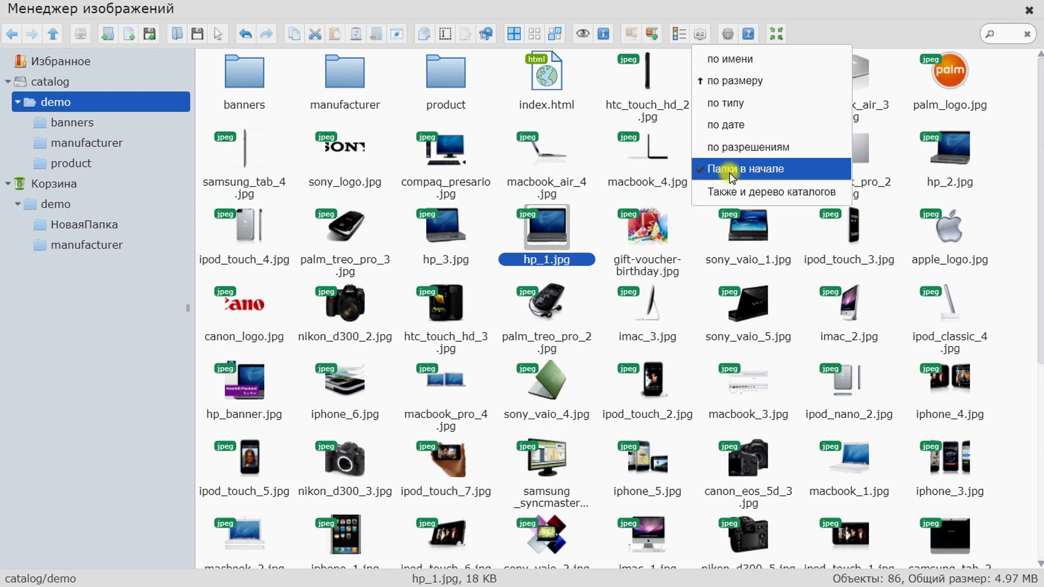
left_click(754, 194)
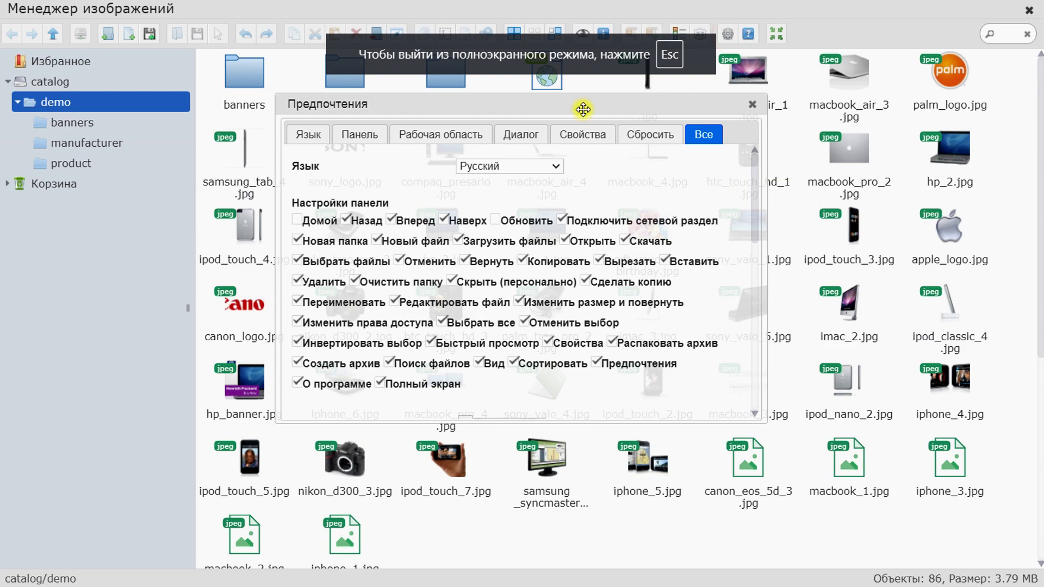
- Examine the toolbar preferences and the workspace preferences, including icon size, list columns, new-file types and editor options
left_click(357, 136)
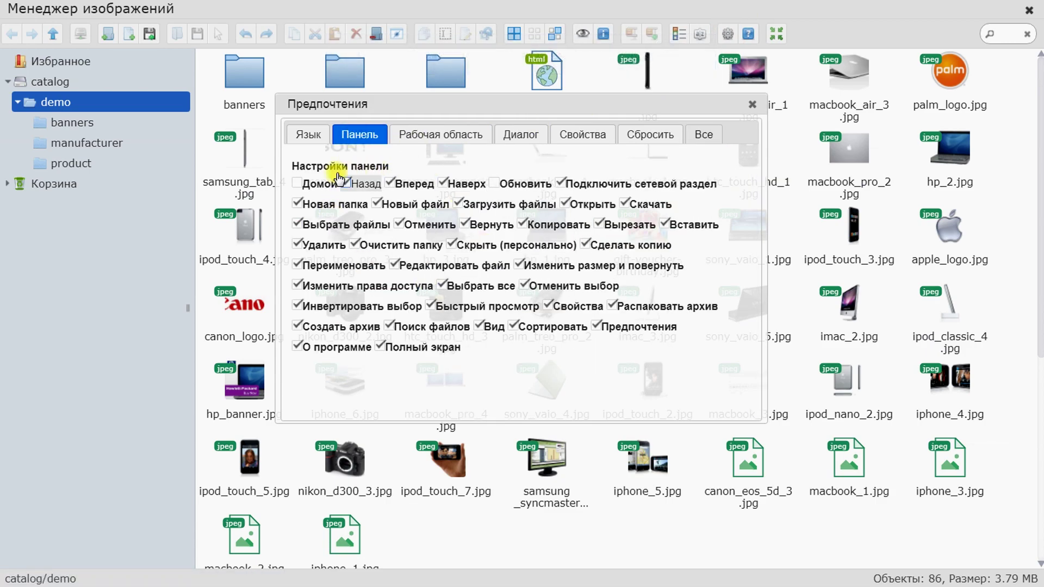
left_click(496, 182)
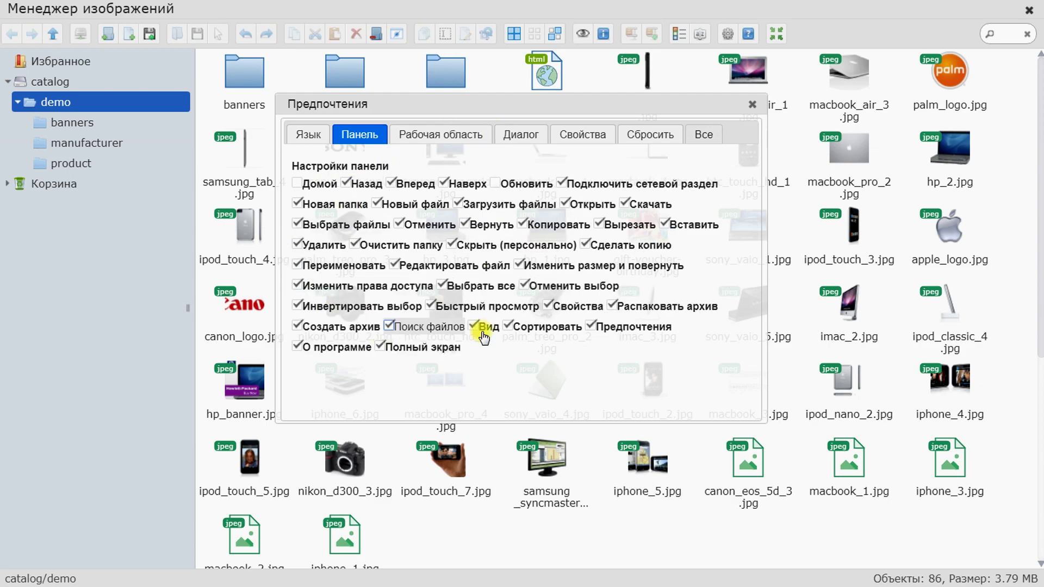
left_click(417, 142)
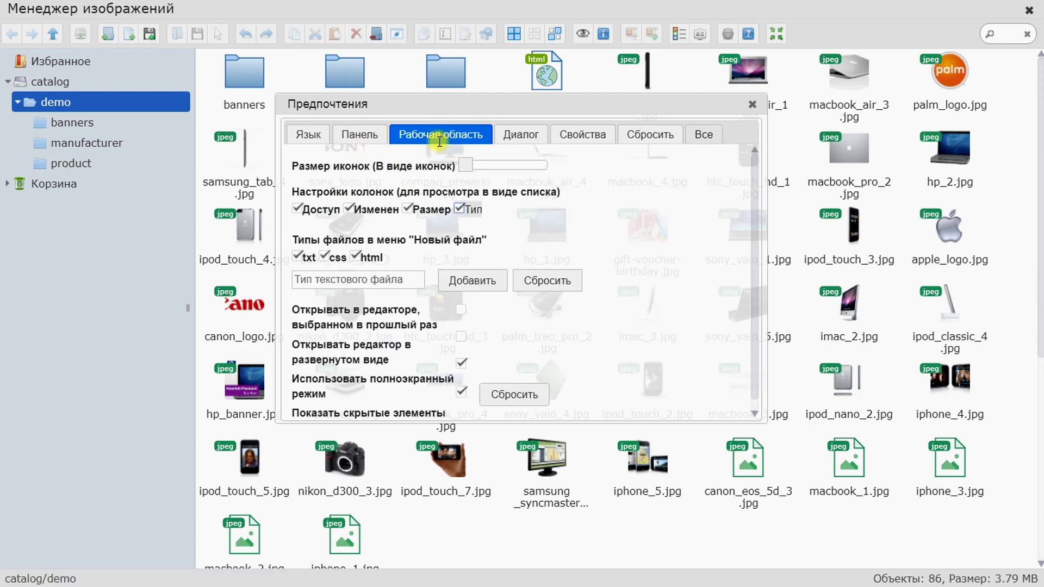
scroll(394, 270, "down", 1)
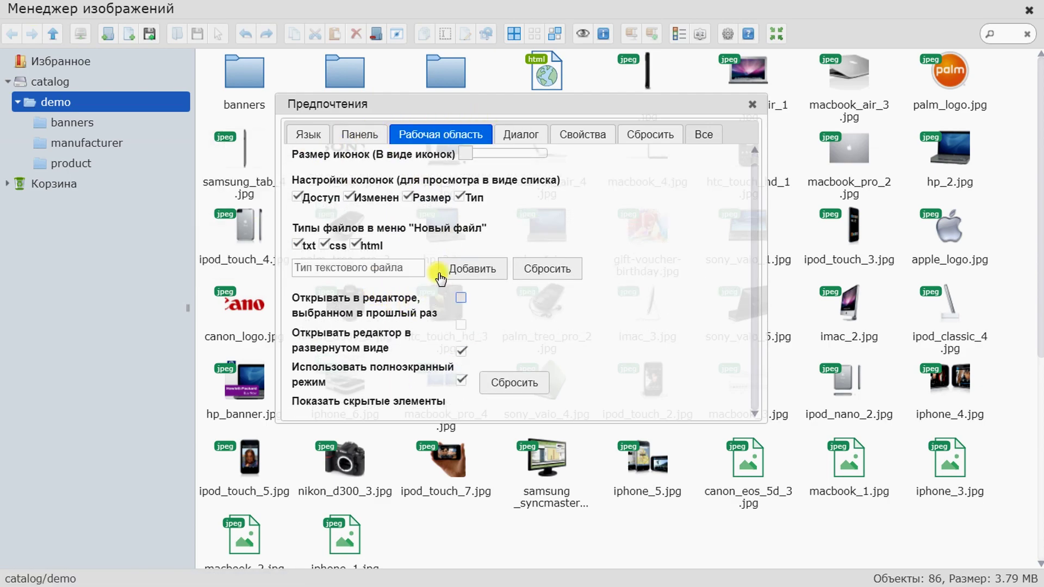
- Examine the dialog, properties and reset preferences, look through the full list of all preferences, and close them
left_click(517, 133)
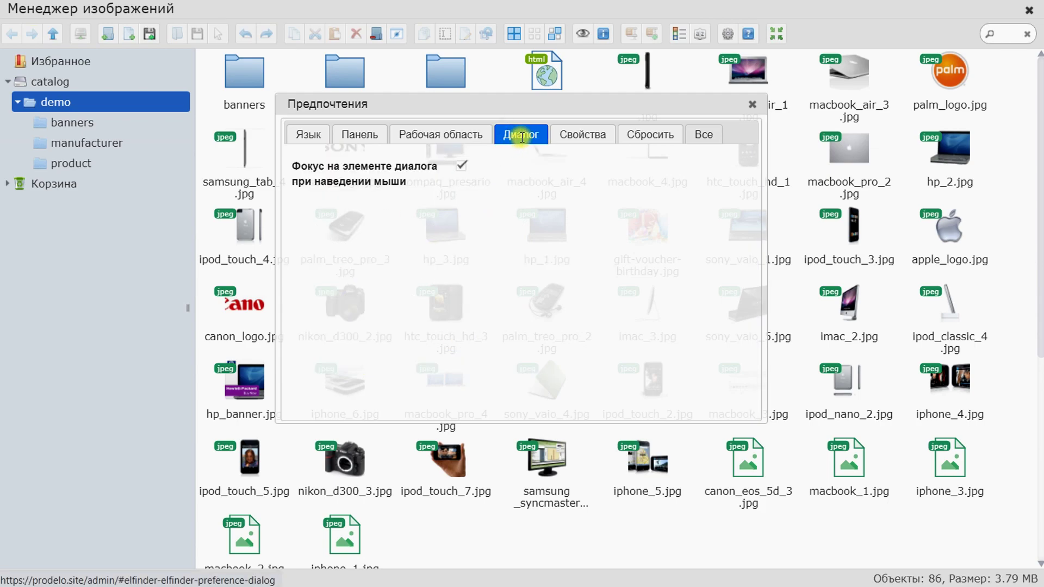
left_click(582, 133)
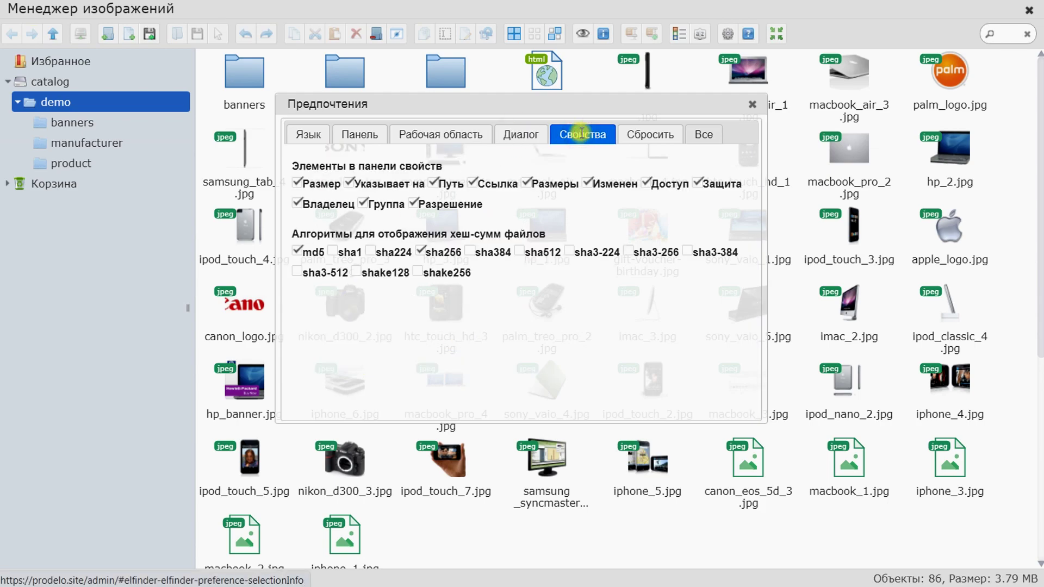
left_click(647, 135)
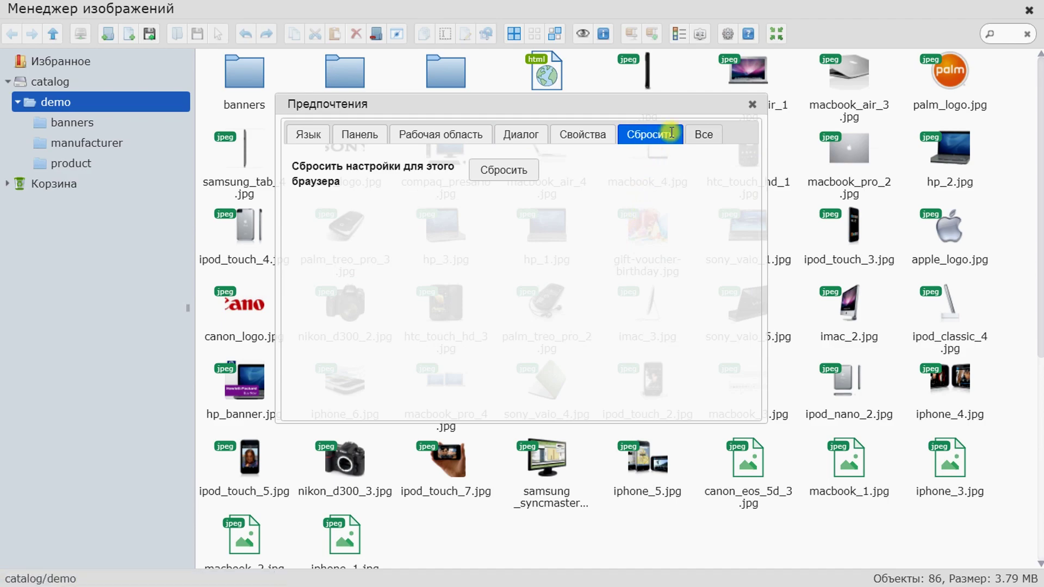
left_click(703, 136)
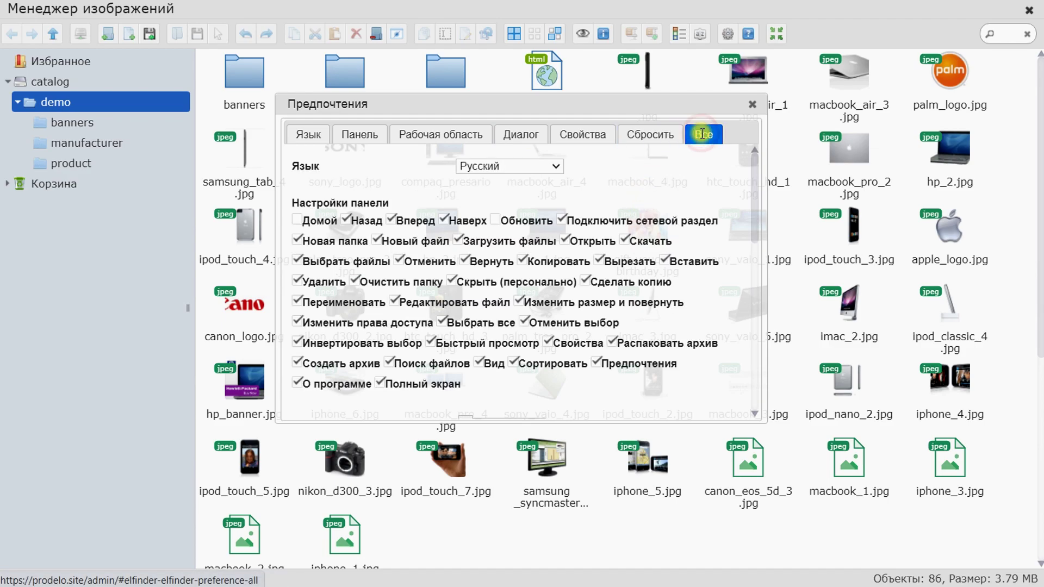
scroll(661, 178, "down", 5)
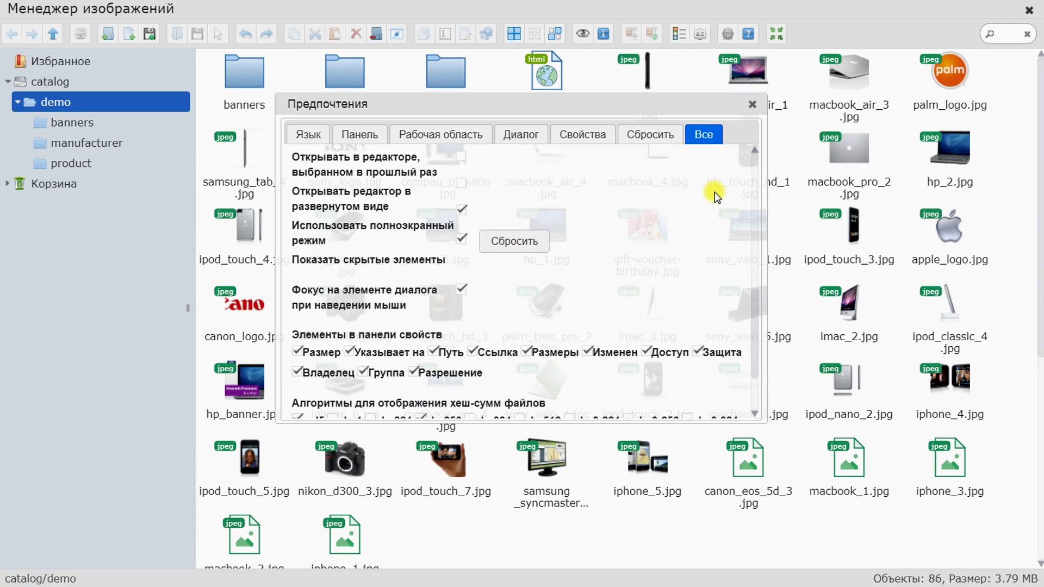
scroll(715, 196, "down", 2)
scroll(660, 179, "up", 7)
scroll(716, 198, "down", 7)
left_click(752, 105)
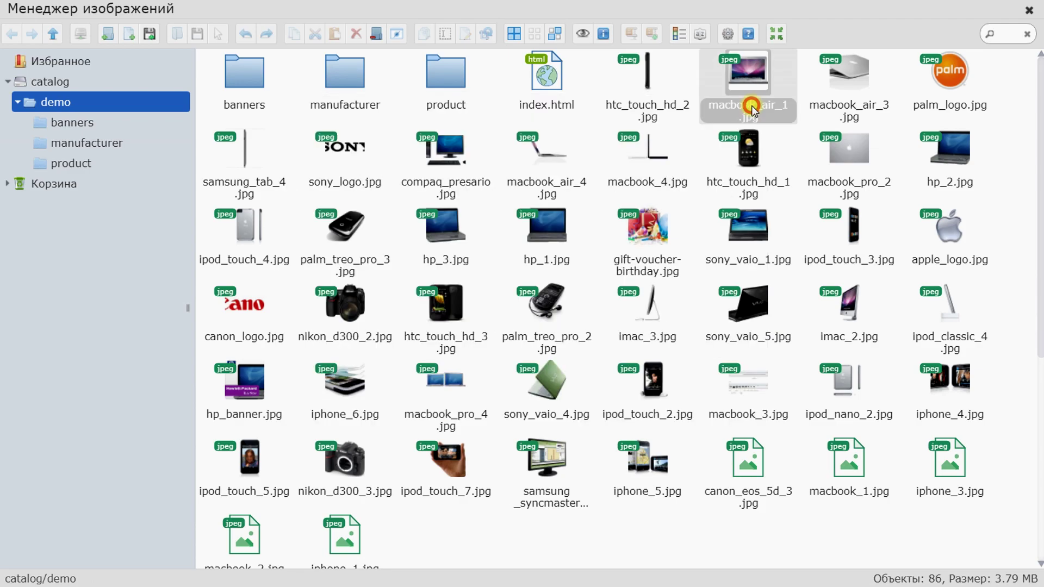
- View the elFinder program information and its list of keyboard shortcuts, and close the information window
left_click(749, 34)
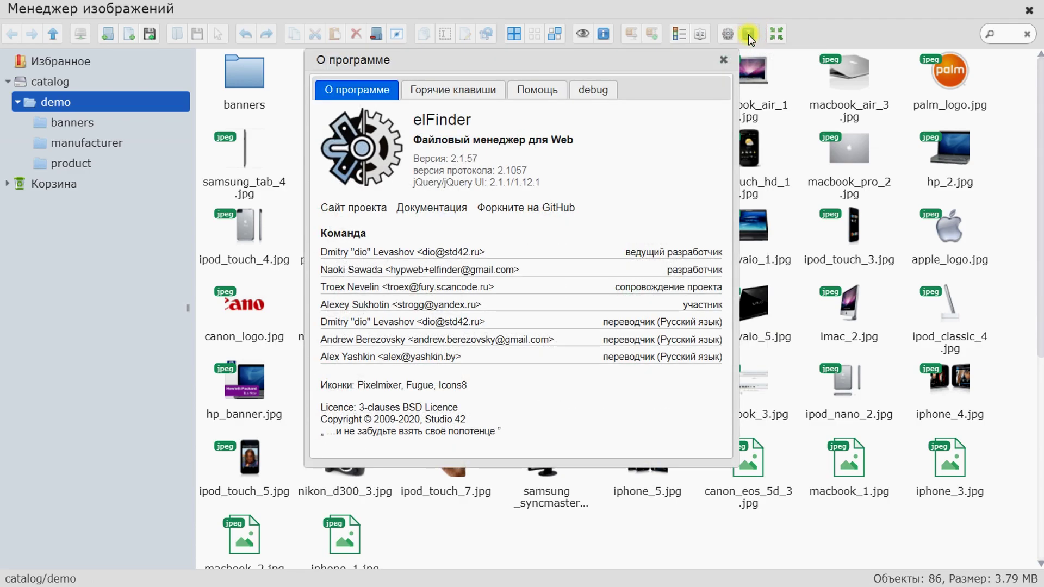
left_click(430, 91)
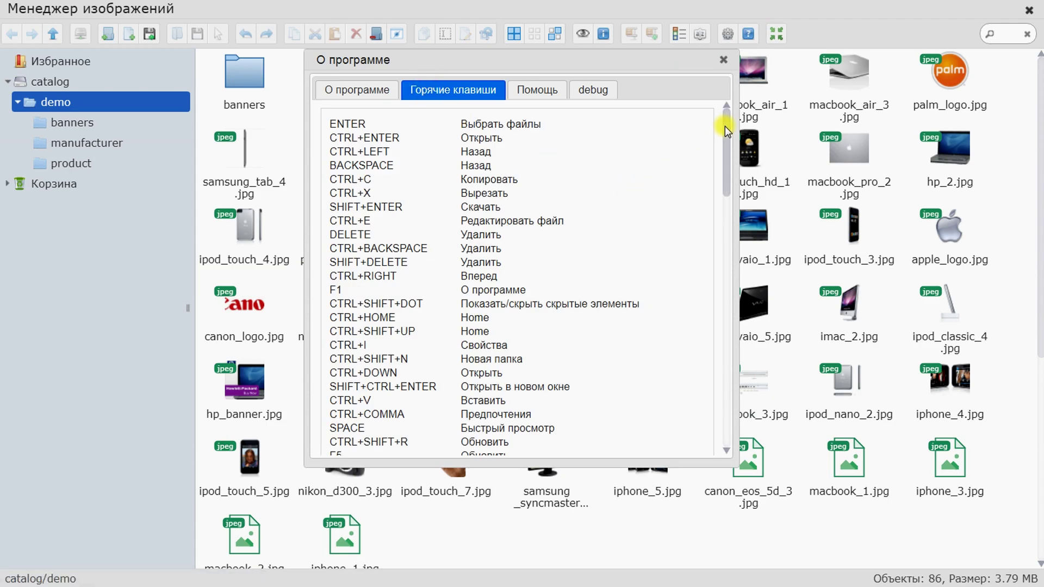
left_click_drag(726, 126, 716, 99)
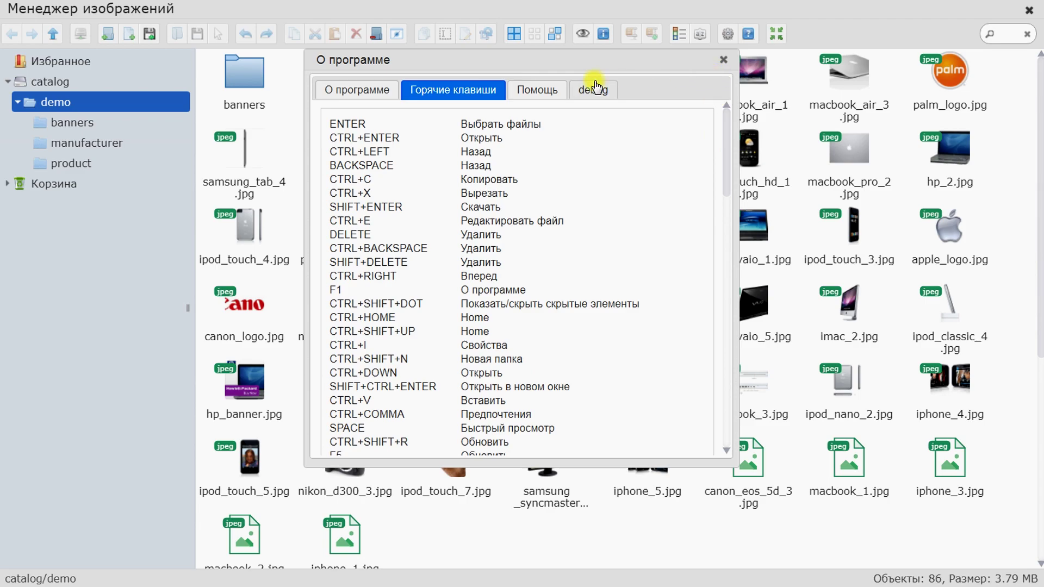
left_click(722, 61)
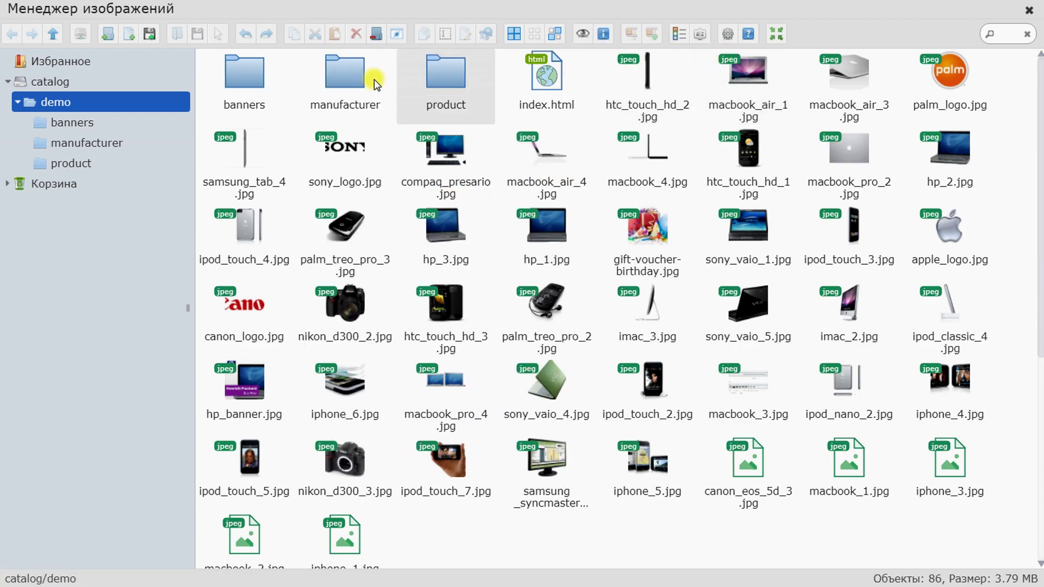
- View the file operations and archive formats offered for sony_logo.jpg, and dismiss the list
left_click(315, 150)
right_click(346, 148)
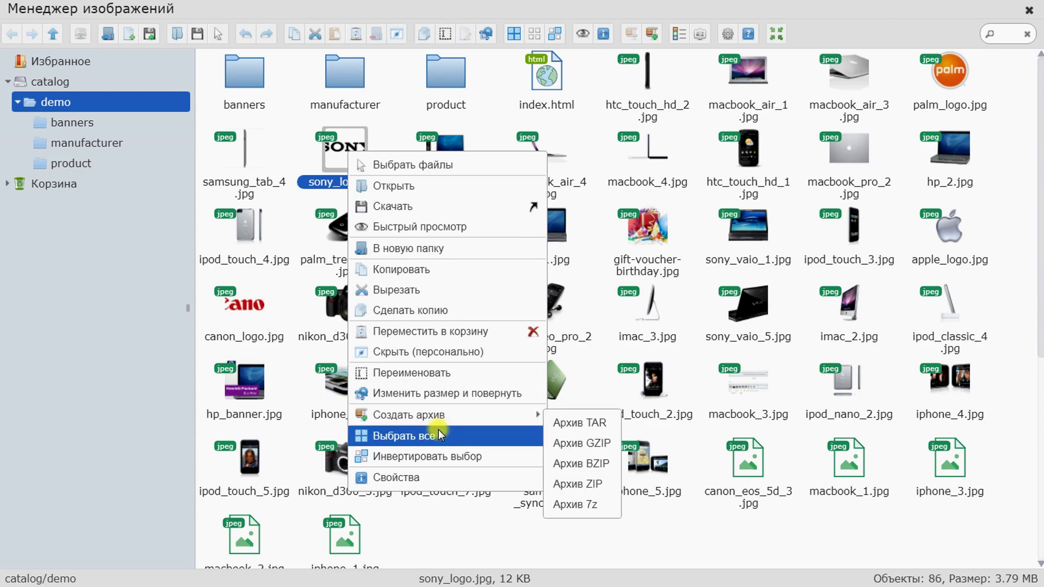
left_click(113, 281)
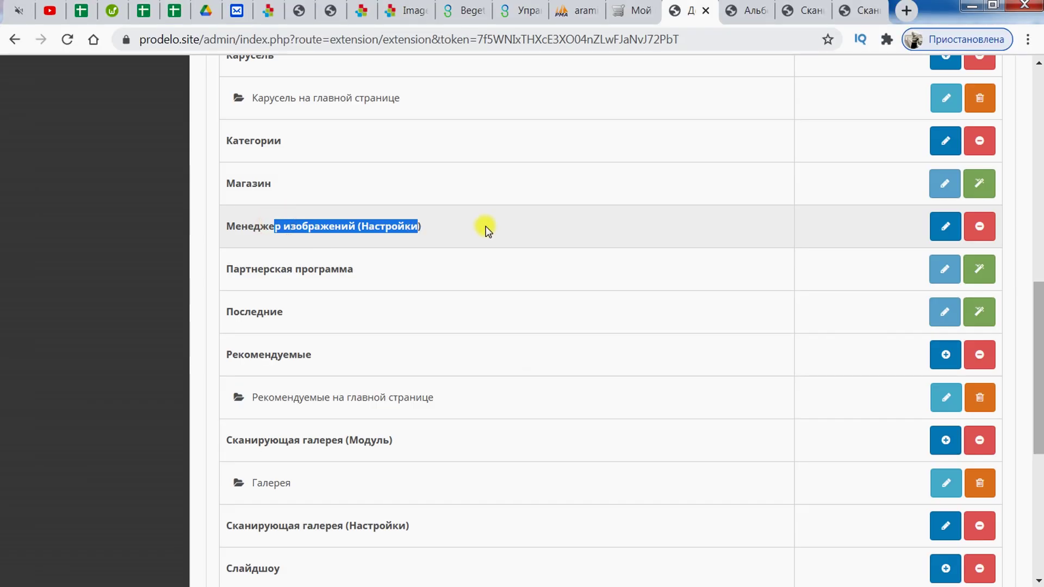
- Open the "Менеджер изображений (Настройки)" module for editing and collapse the admin navigation
left_click(487, 226)
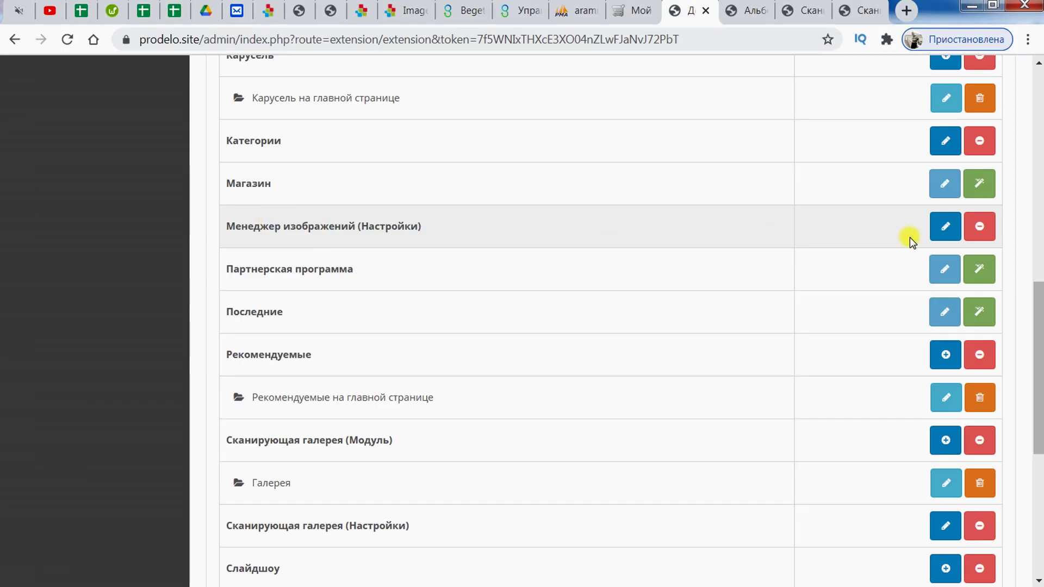
left_click(934, 234)
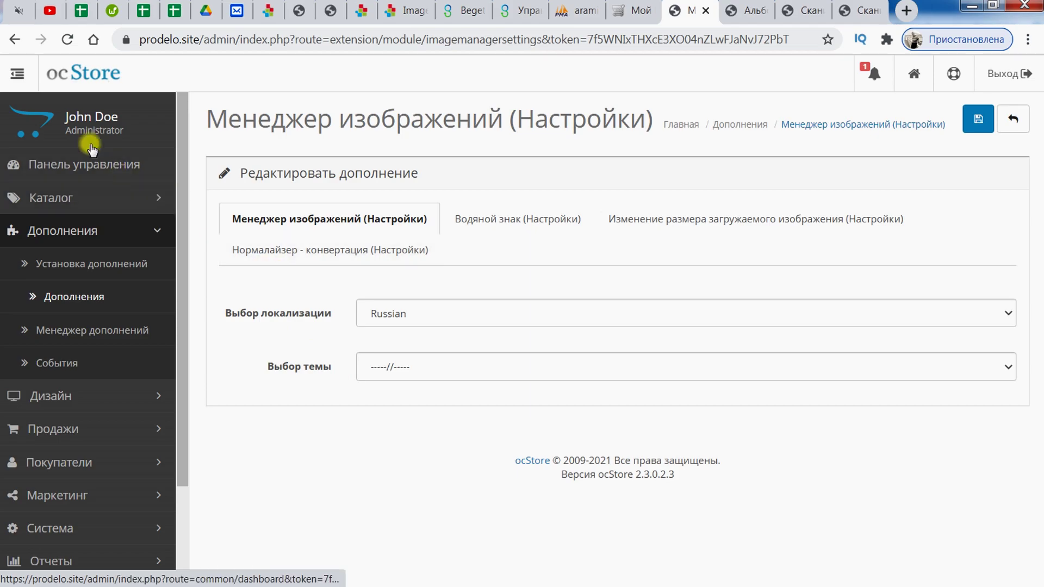
left_click(18, 75)
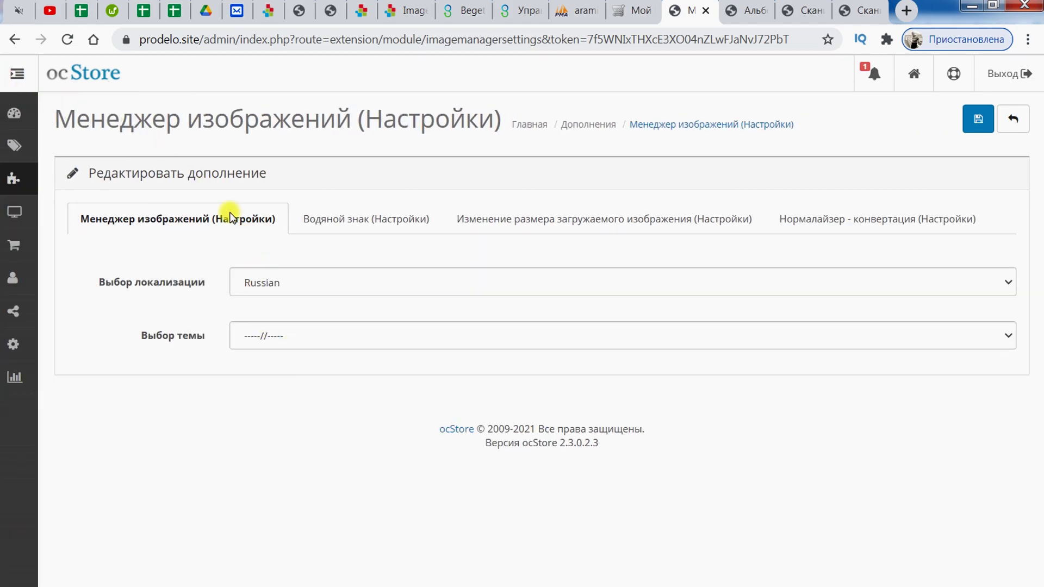
- View the available localization options and the theme selection in the image manager settings
left_click(306, 293)
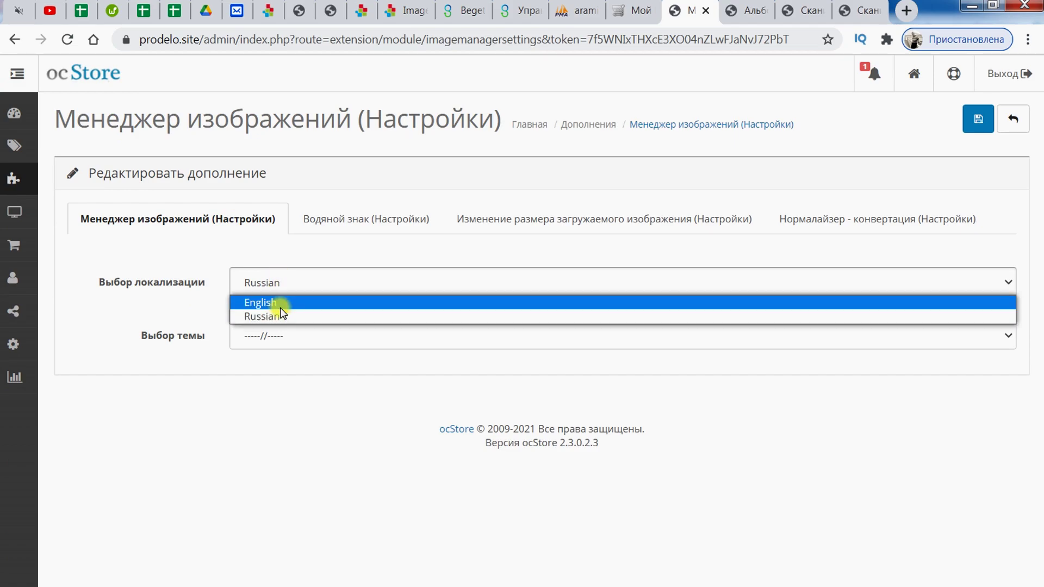
left_click(204, 314)
left_click(279, 285)
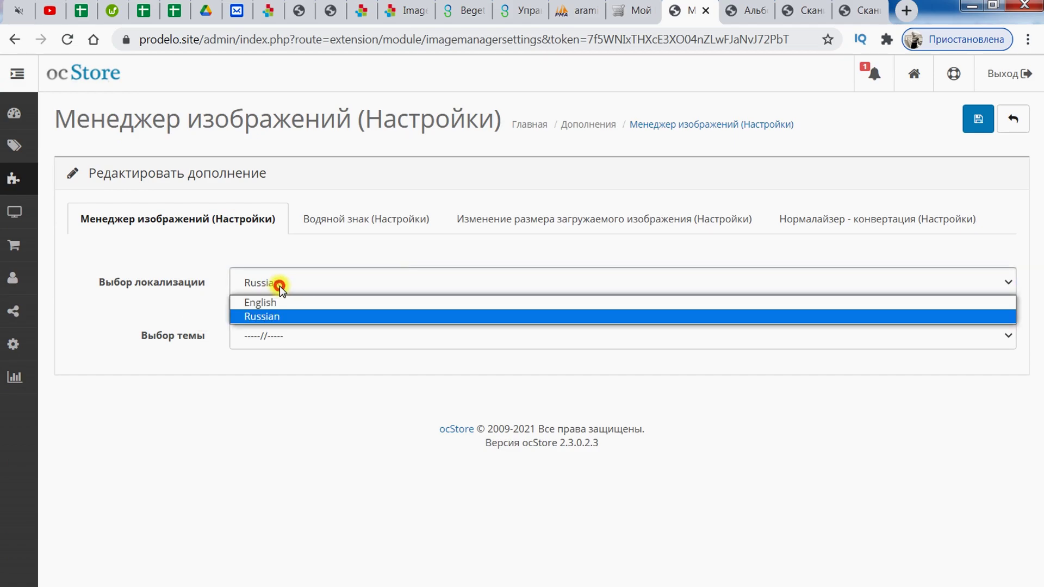
left_click(209, 252)
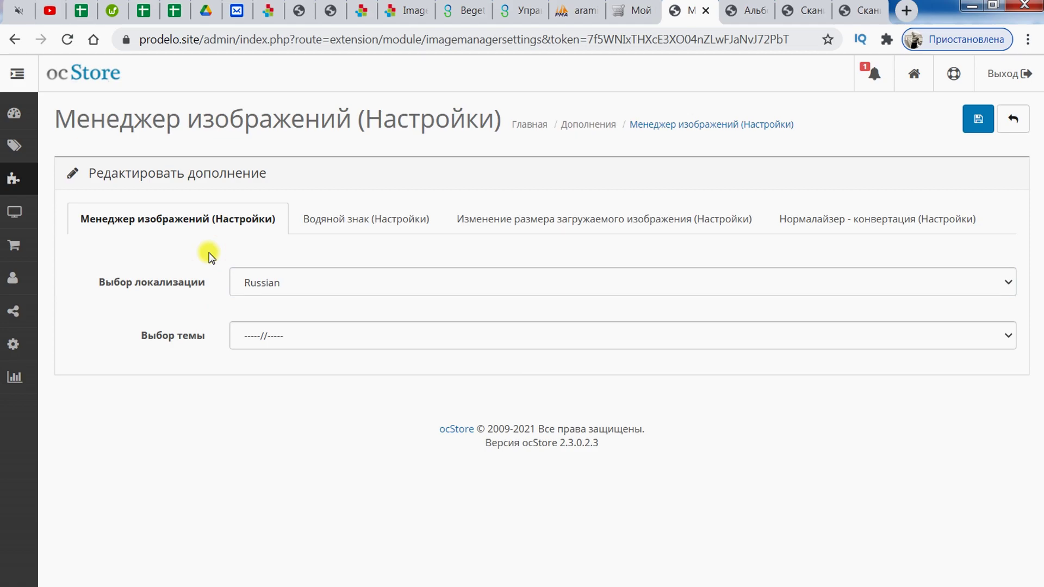
left_click(265, 340)
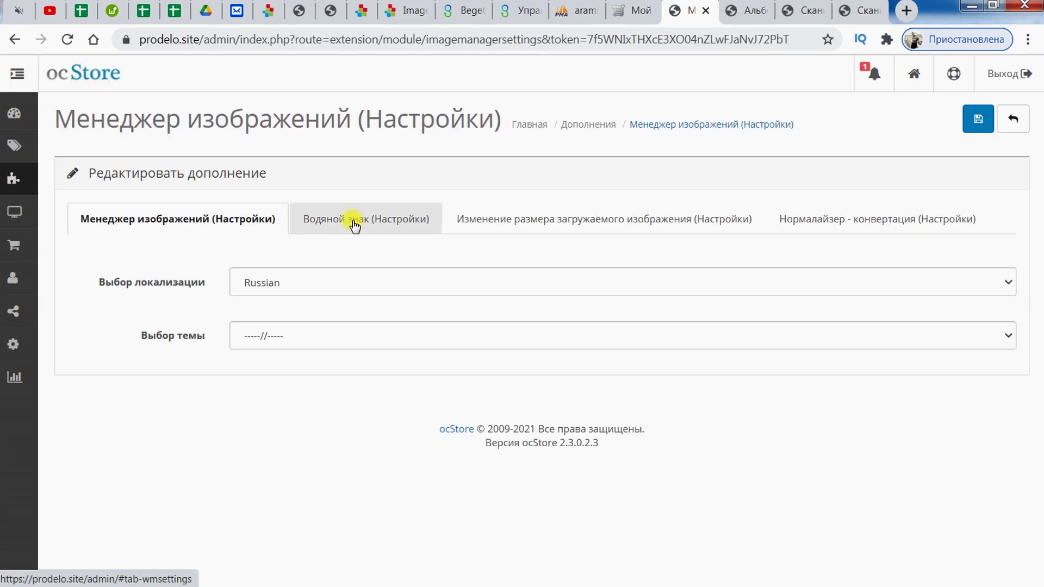
- Open the watermark settings, look over their fields, and view the watermark status options
left_click(354, 222)
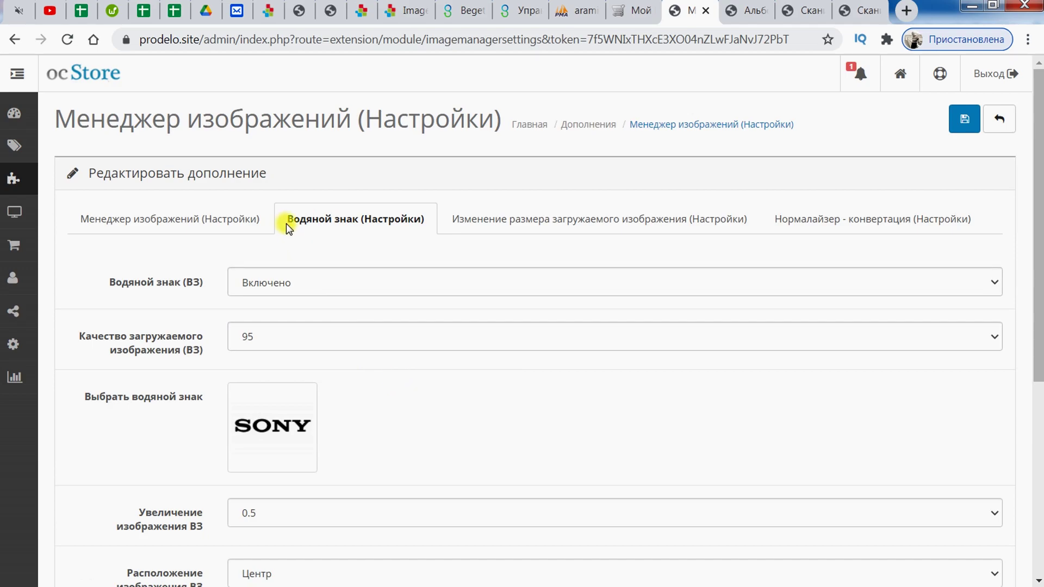
scroll(348, 337, "down", 3)
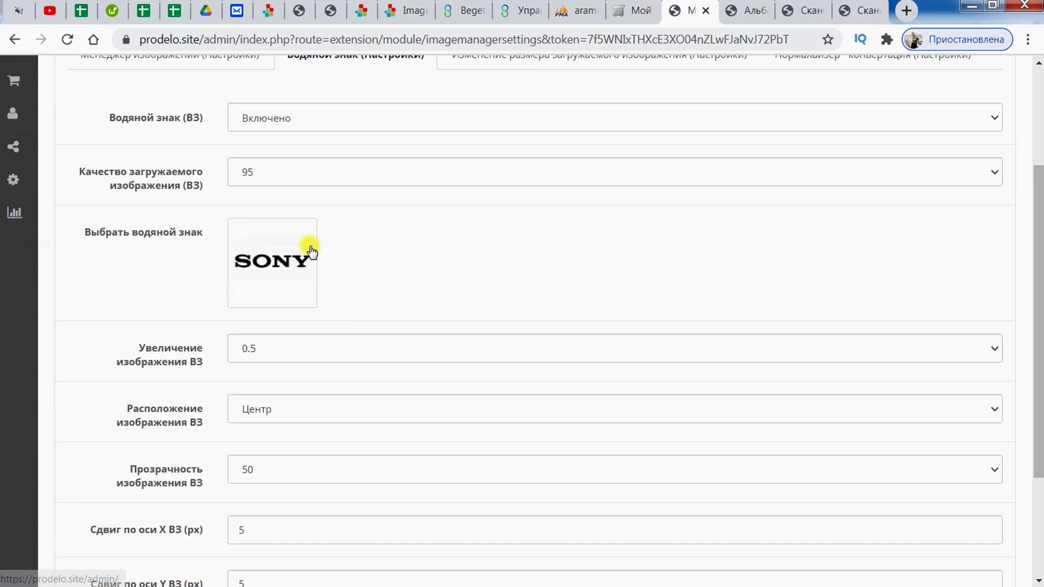
left_click(288, 119)
left_click(280, 136)
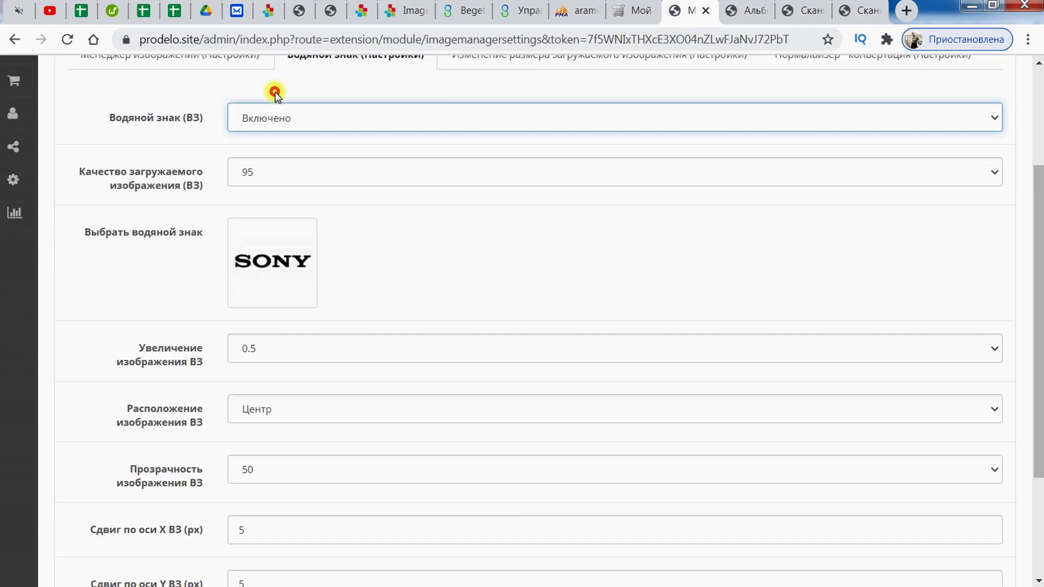
scroll(377, 231, "up", 2)
scroll(375, 223, "up", 1)
scroll(374, 214, "down", 2)
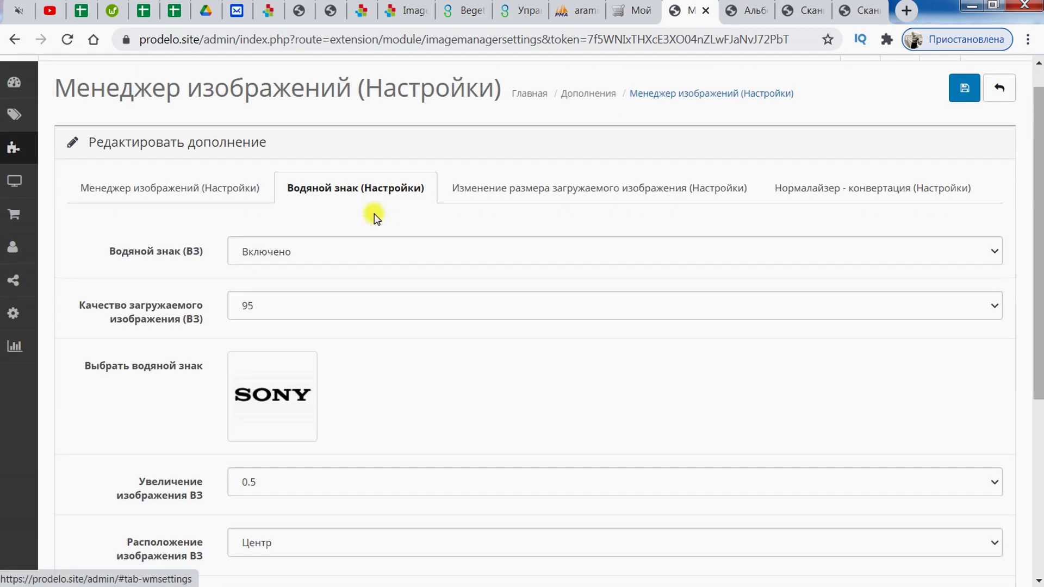
- View the quality options for uploaded images and show the actions available for the SONY watermark image
left_click(286, 253)
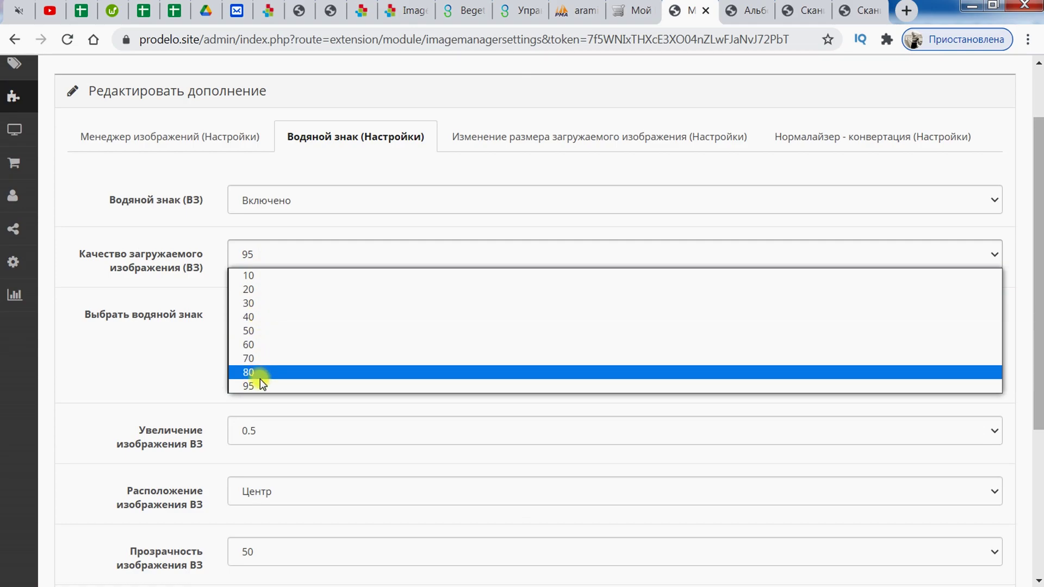
left_click(182, 263)
scroll(251, 259, "down", 3)
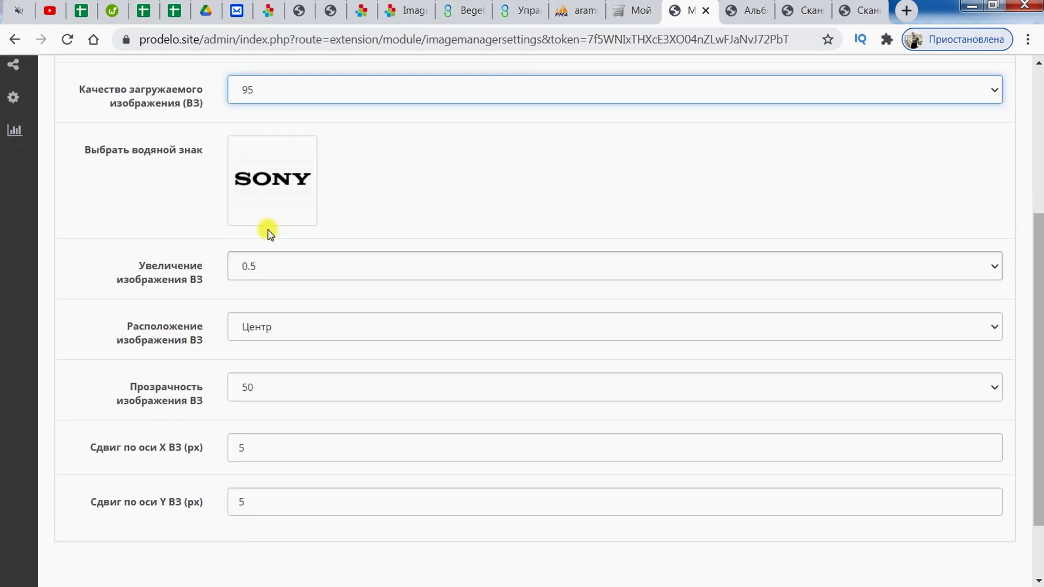
left_click(274, 190)
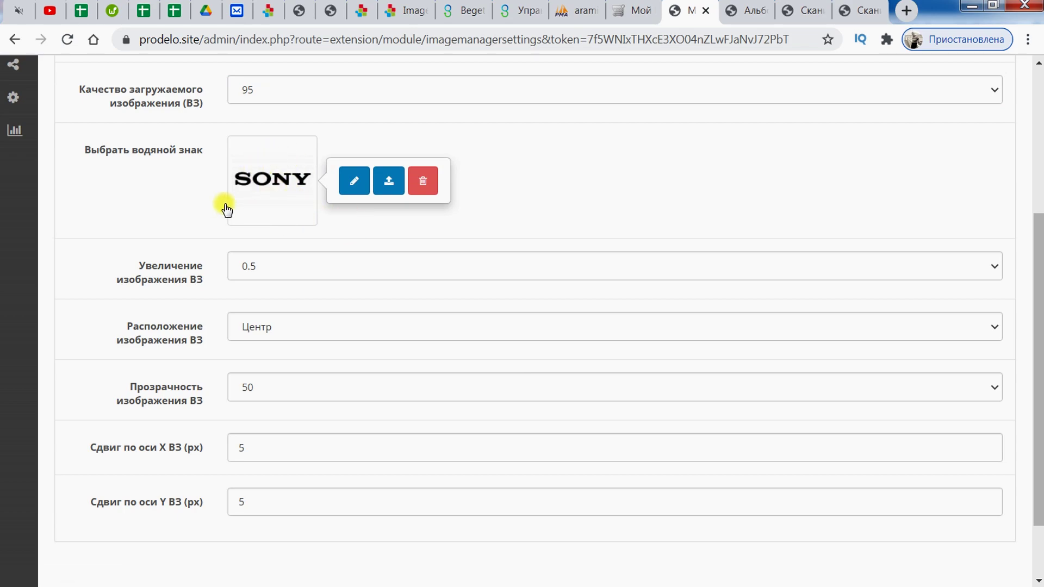
- View the available scale values and the placement options for the watermark image
scroll(217, 186, "down", 2)
left_click(272, 183)
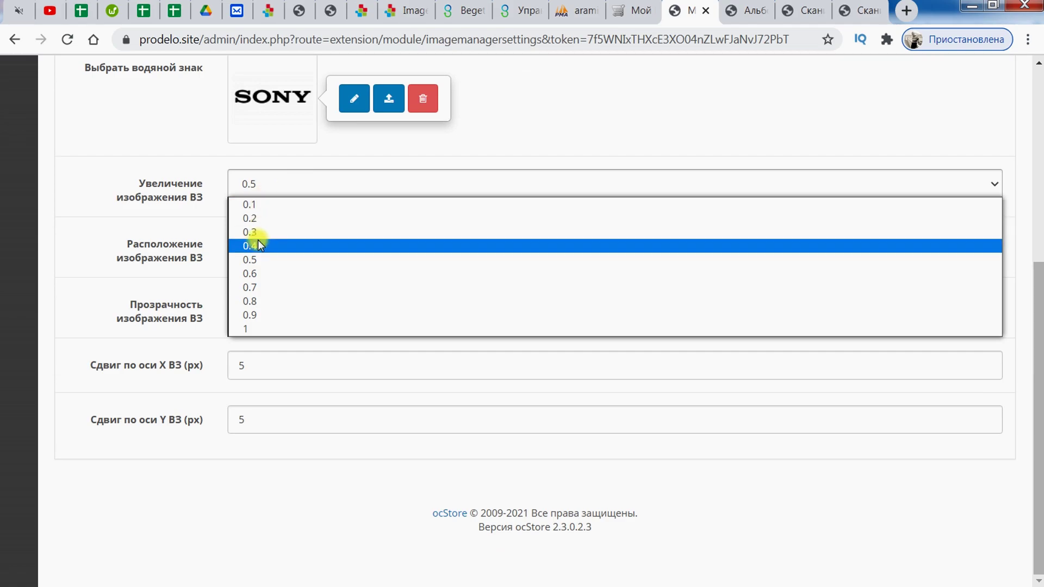
left_click(191, 139)
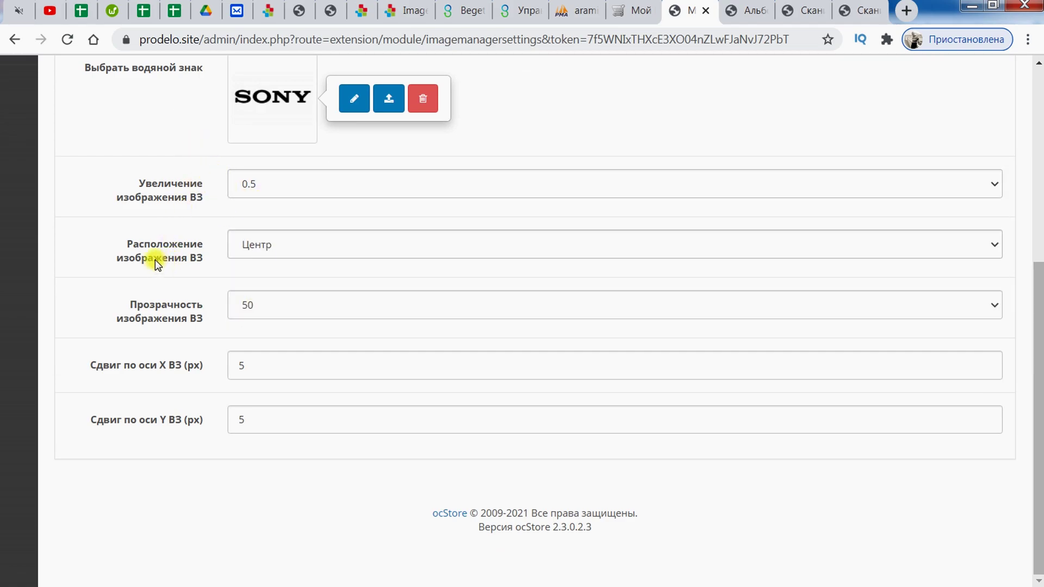
left_click(268, 244)
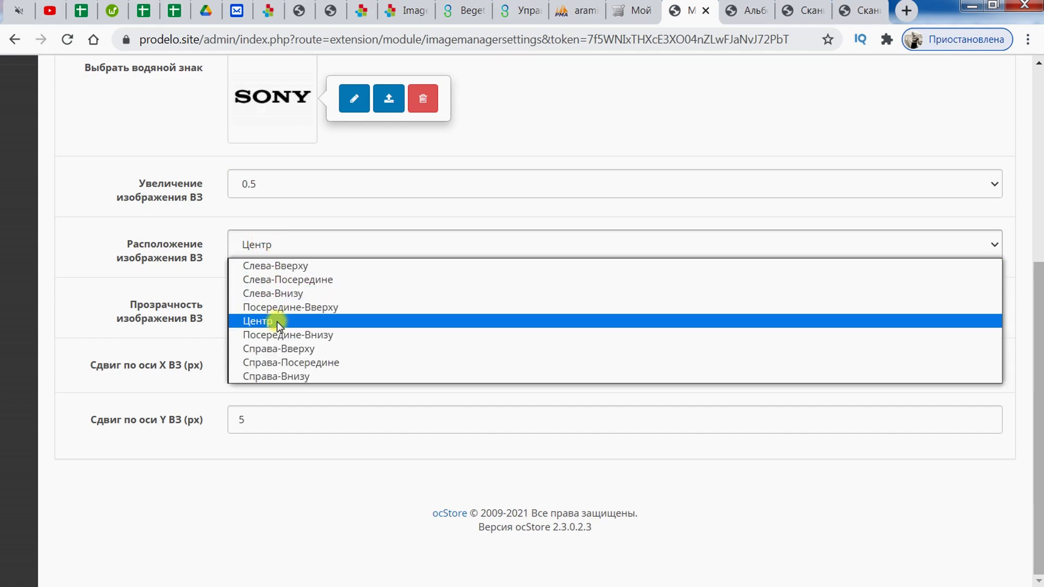
left_click(141, 223)
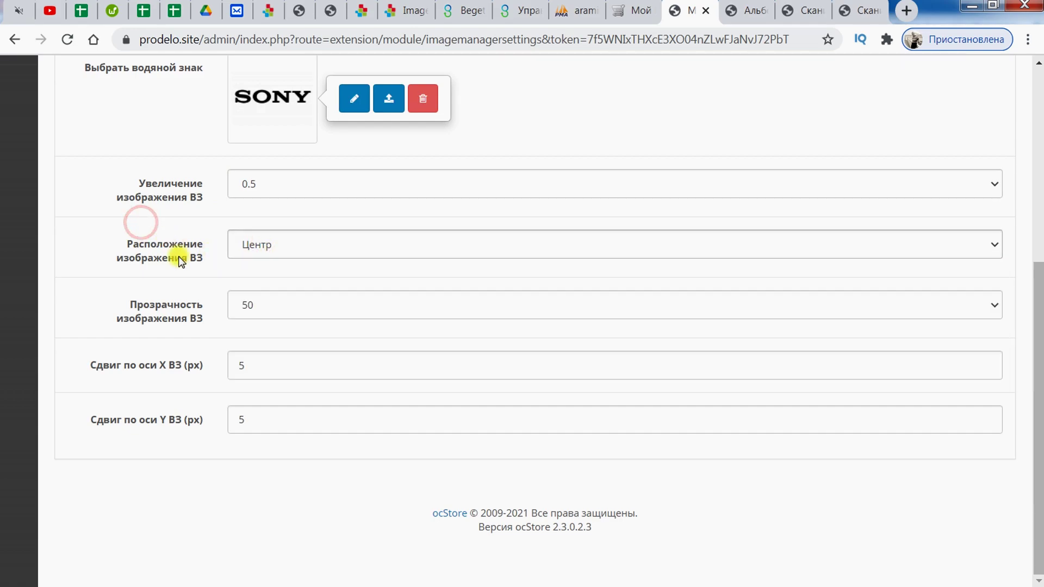
- View the watermark transparency options and examine the X and Y axis offset fields
left_click(278, 302)
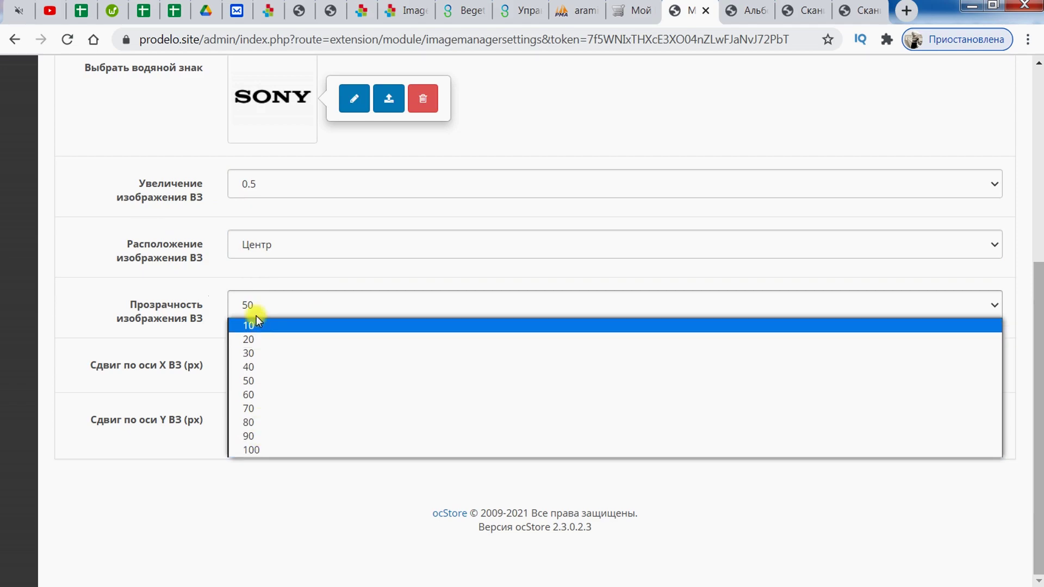
left_click(184, 281)
left_click(244, 379)
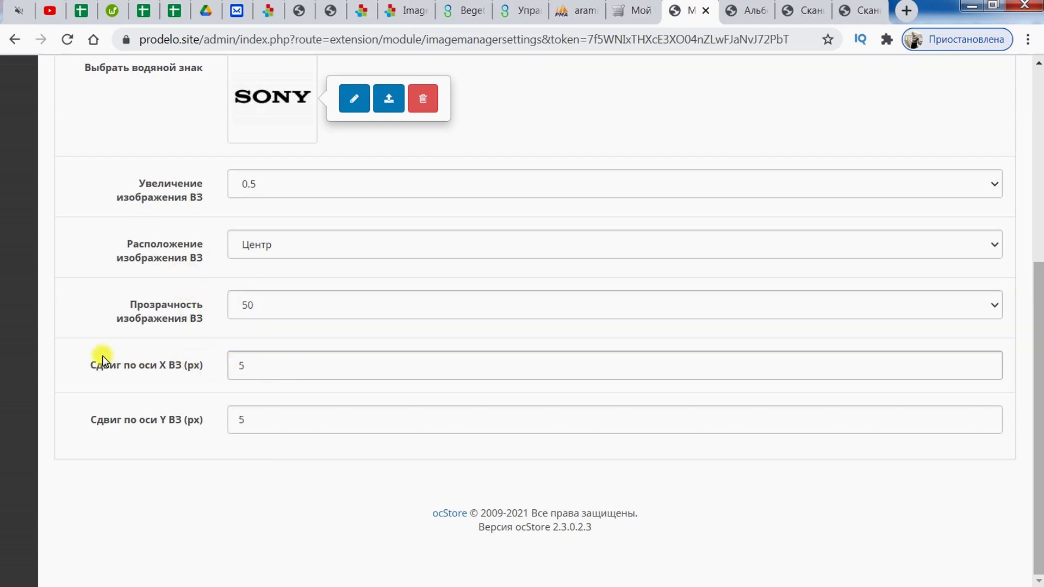
left_click_drag(88, 361, 183, 361)
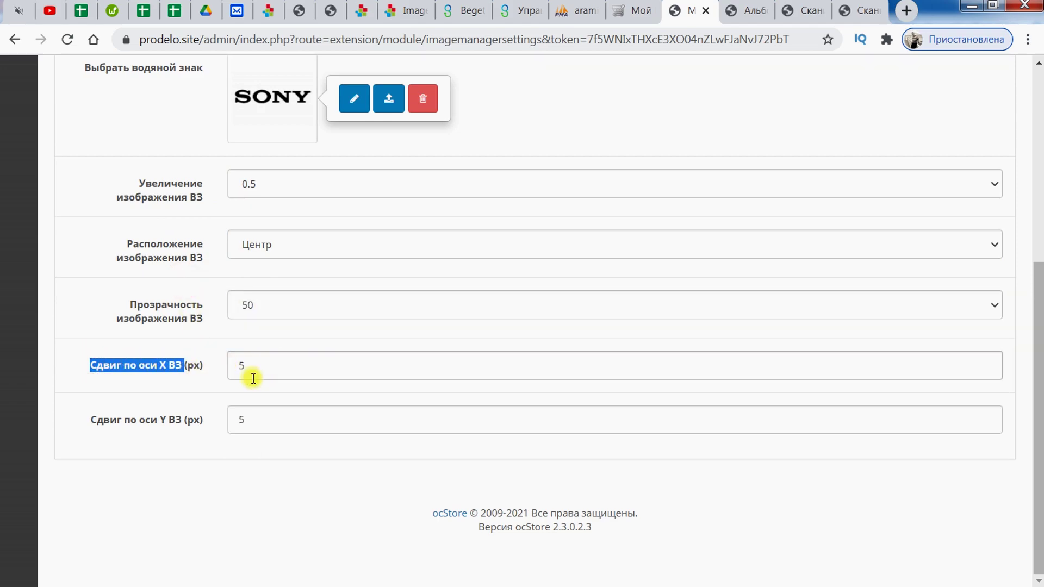
left_click(252, 422)
double_click(245, 366)
double_click(268, 420)
scroll(213, 369, "up", 6)
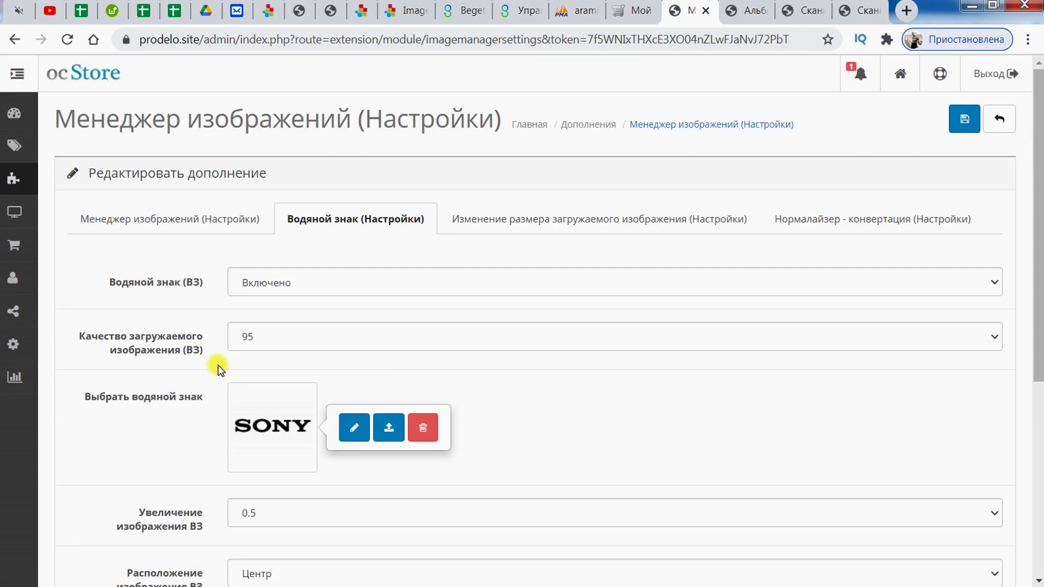
- Open the uploaded image resizing settings and view the status options for automatic resizing
left_click(514, 219)
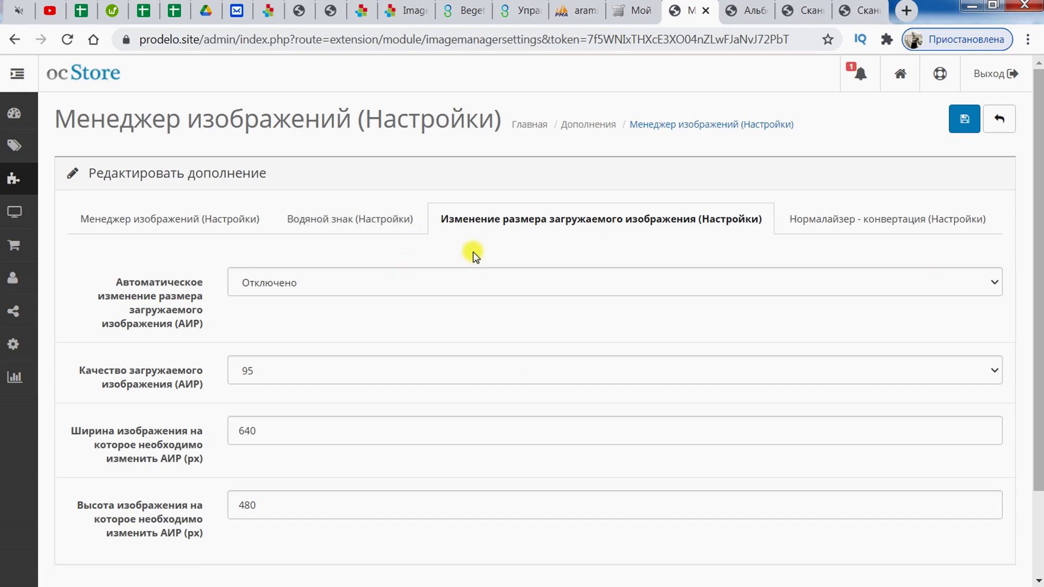
scroll(502, 255, "down", 2)
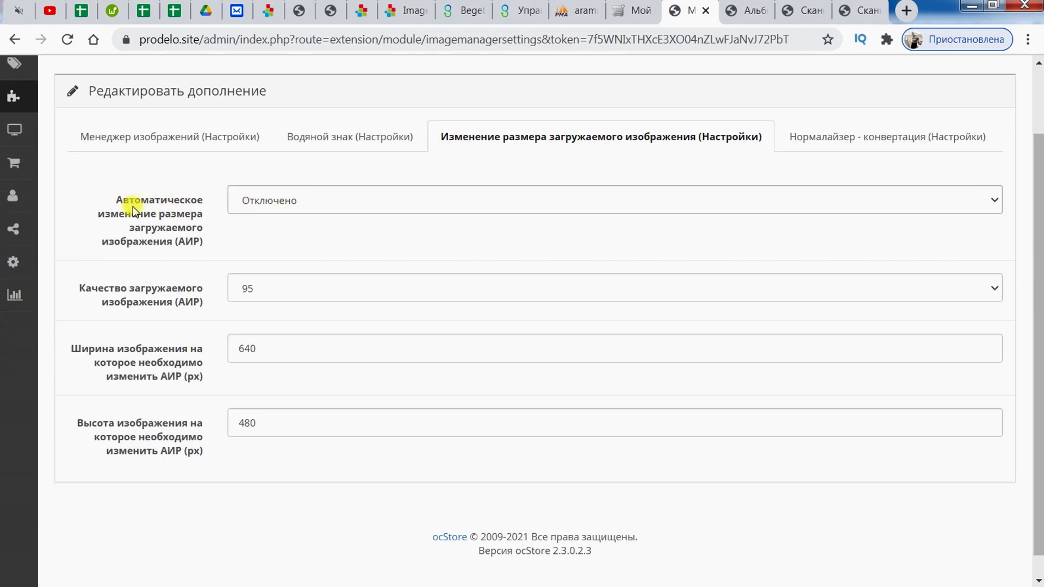
left_click_drag(206, 218, 209, 243)
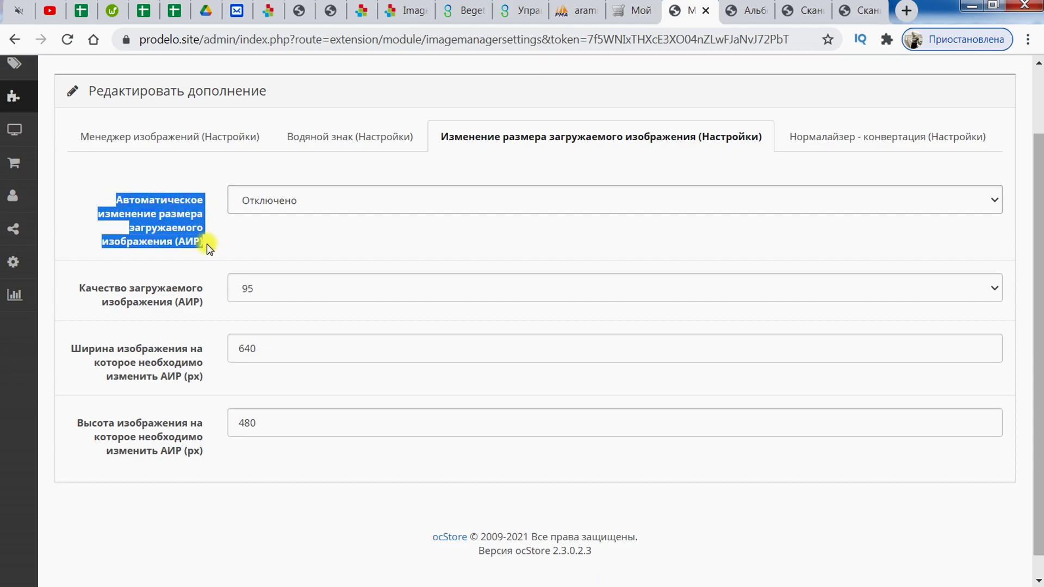
left_click(210, 242)
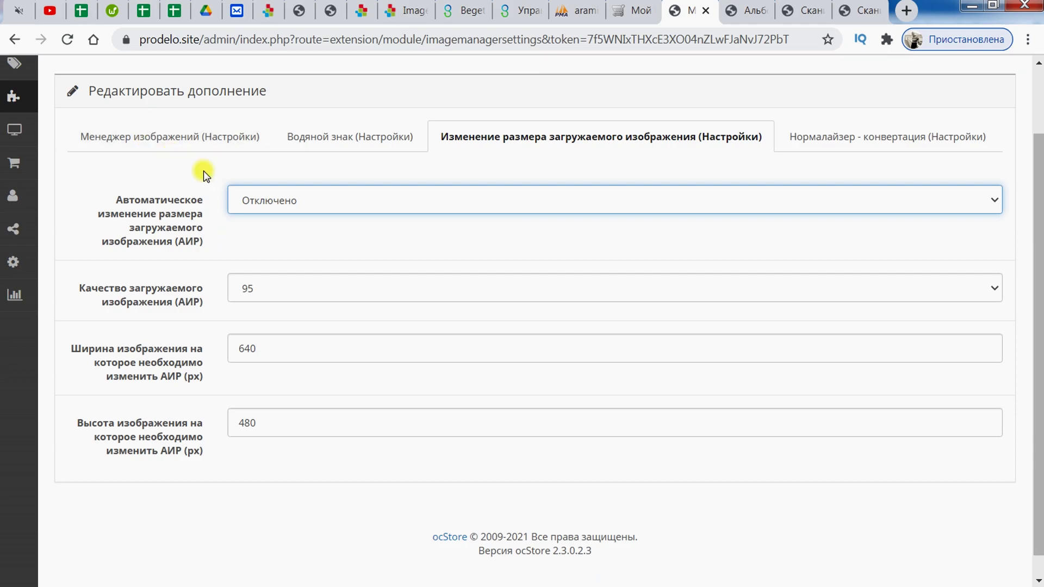
left_click(293, 201)
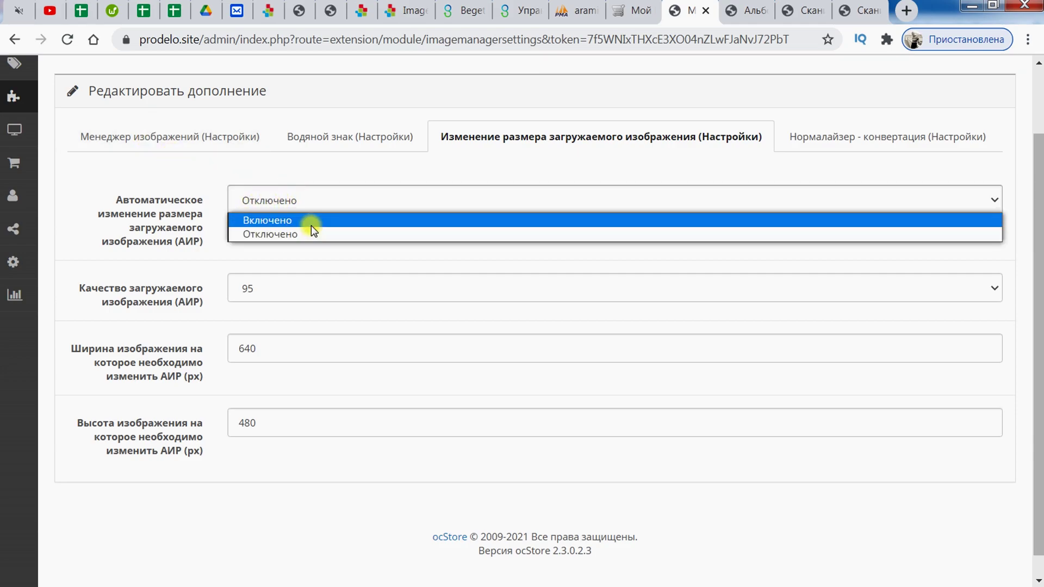
left_click(231, 202)
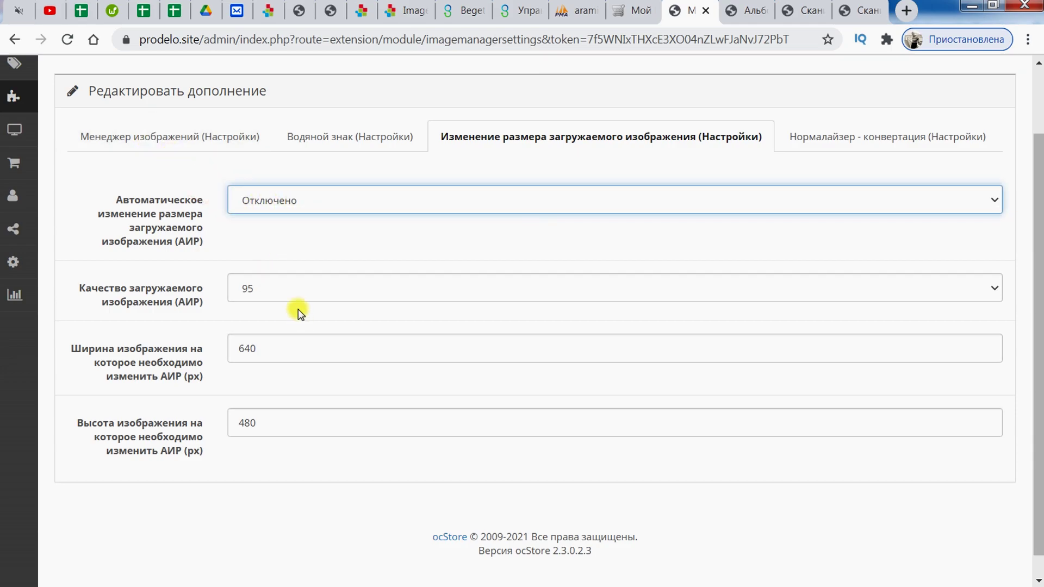
- Examine the quality options and target width field for automatic resizing, and review its status options again
left_click(280, 285)
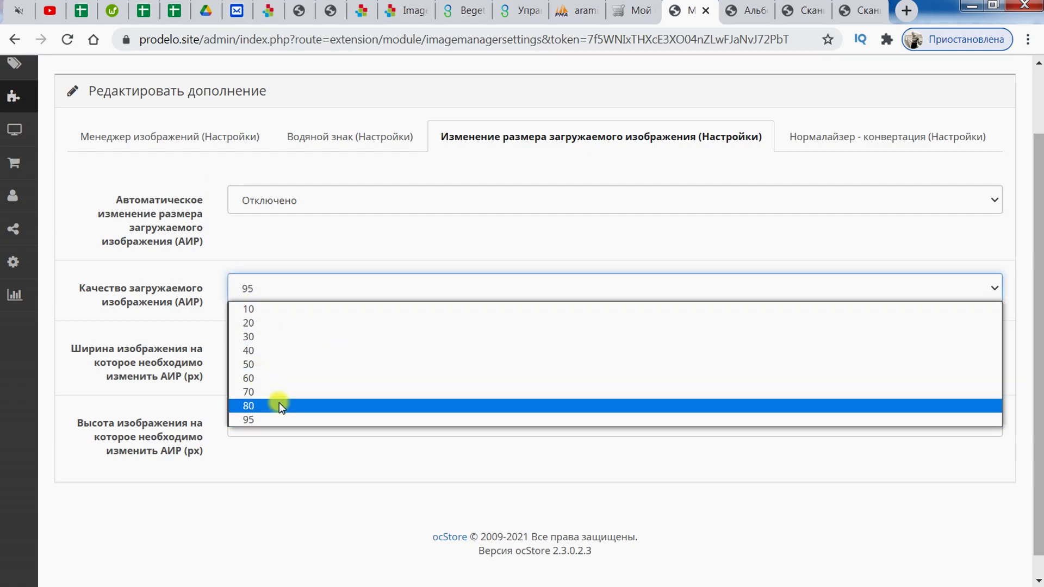
left_click(287, 288)
scroll(294, 332, "down", 1)
left_click(283, 324)
left_click_drag(282, 325, 205, 326)
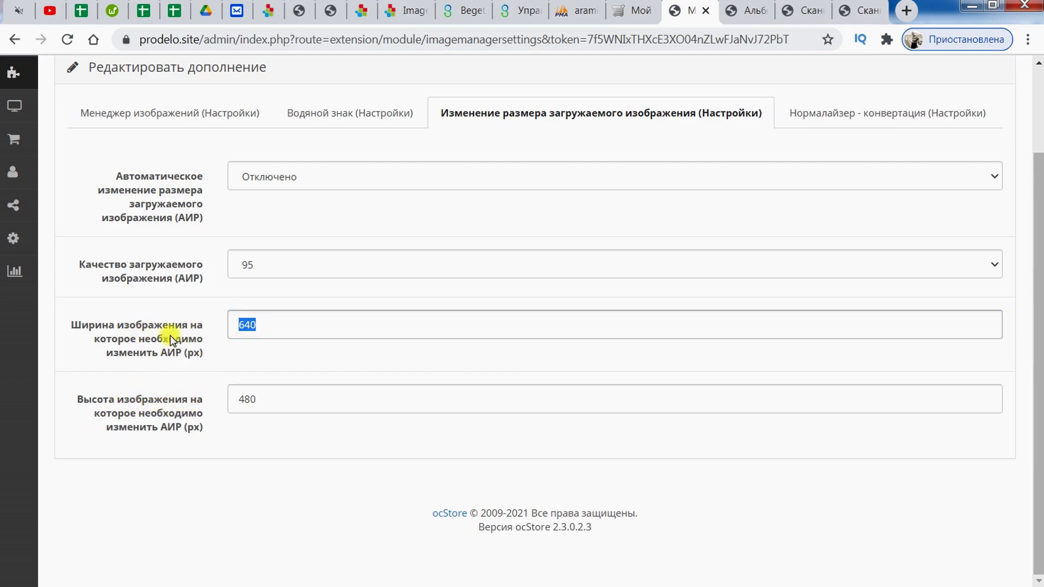
key("Tab")
left_click(345, 182)
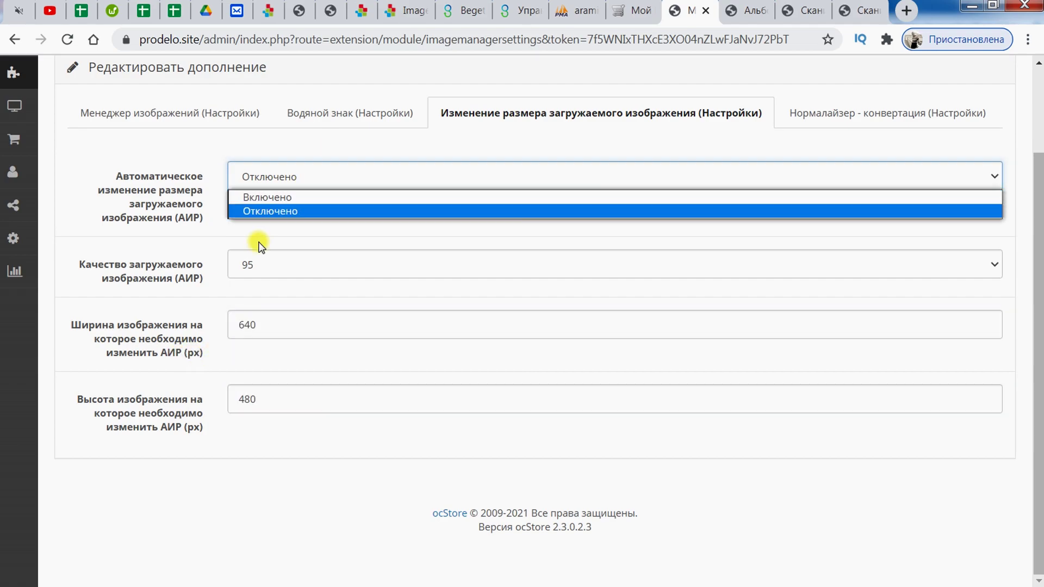
left_click(247, 491)
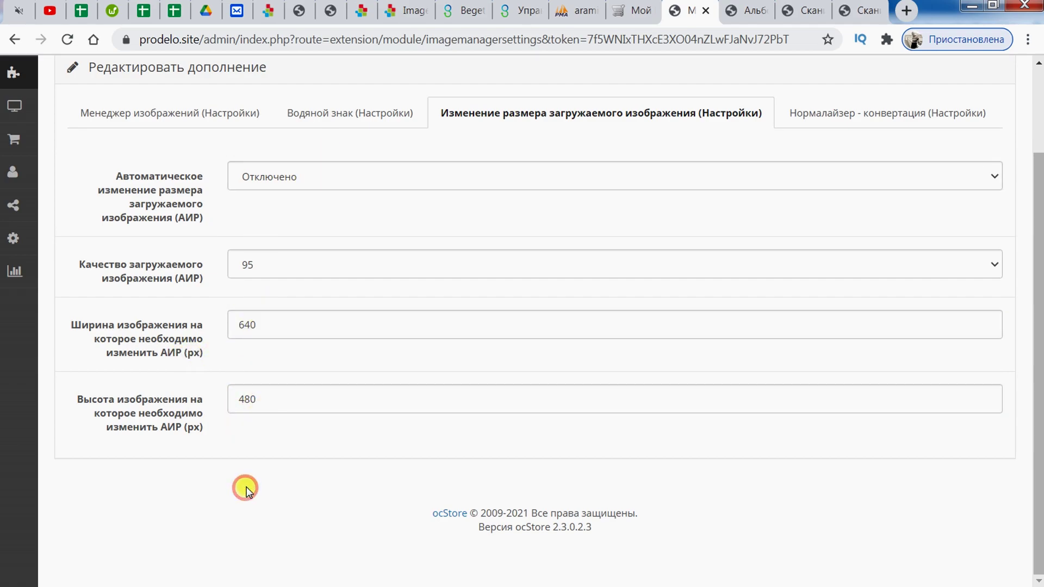
scroll(450, 256, "up", 2)
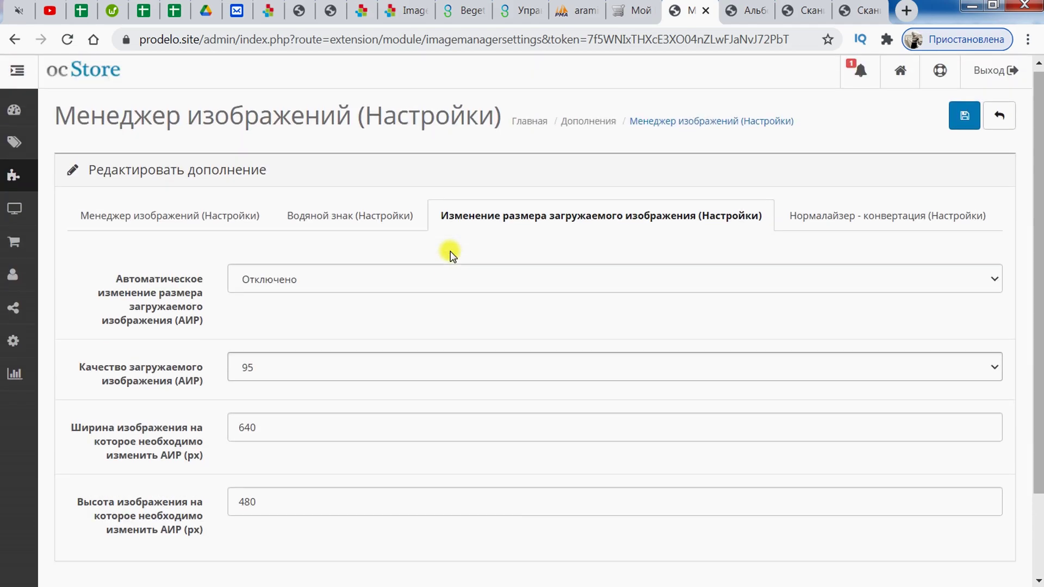
- Open the "Нормалайзер - конвертация" settings and set automatic conversion to Latin to "Включено"
left_click(843, 224)
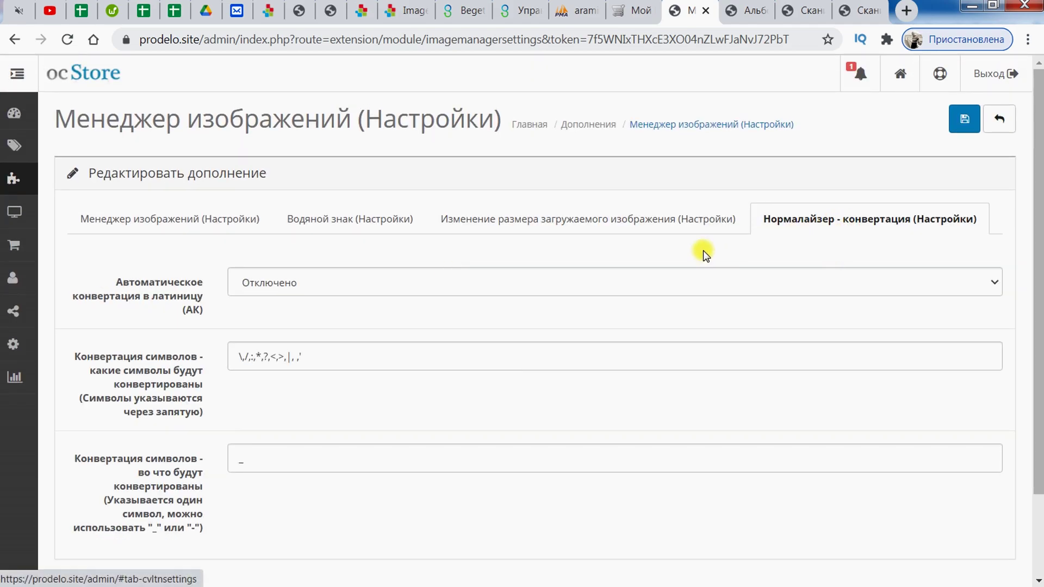
scroll(688, 258, "down", 2)
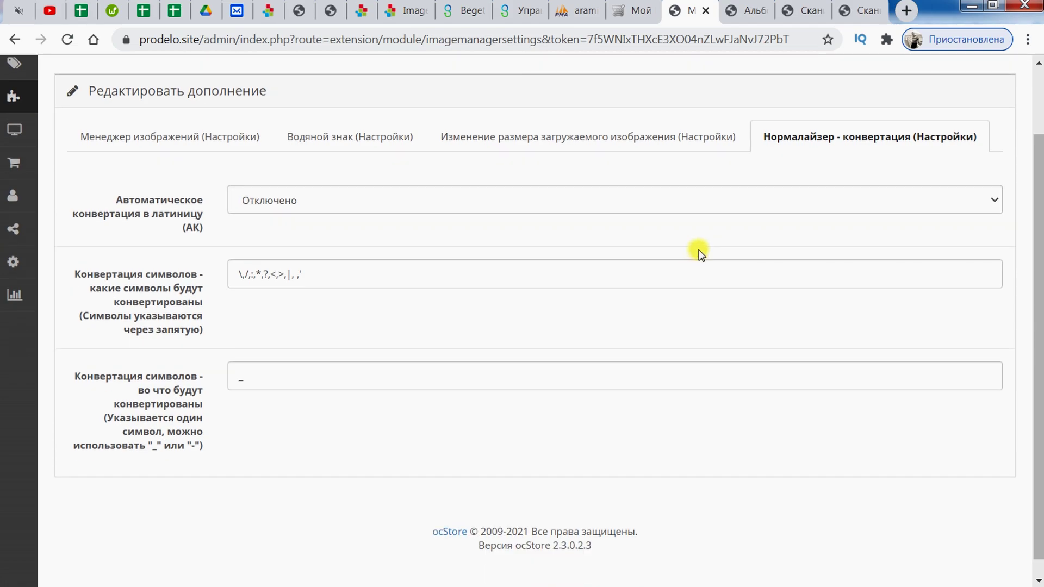
left_click(273, 201)
left_click(276, 221)
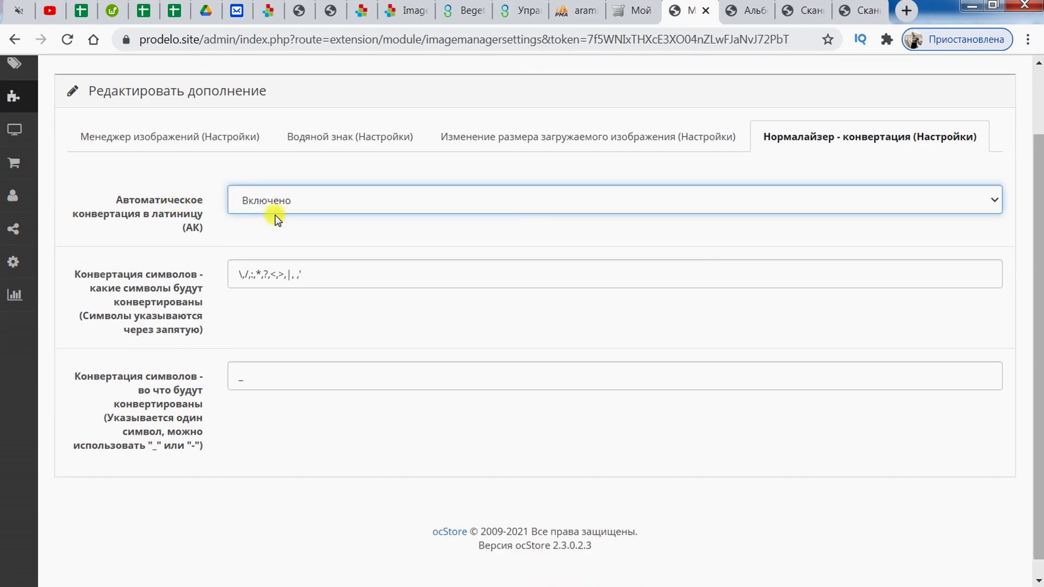
left_click(212, 215)
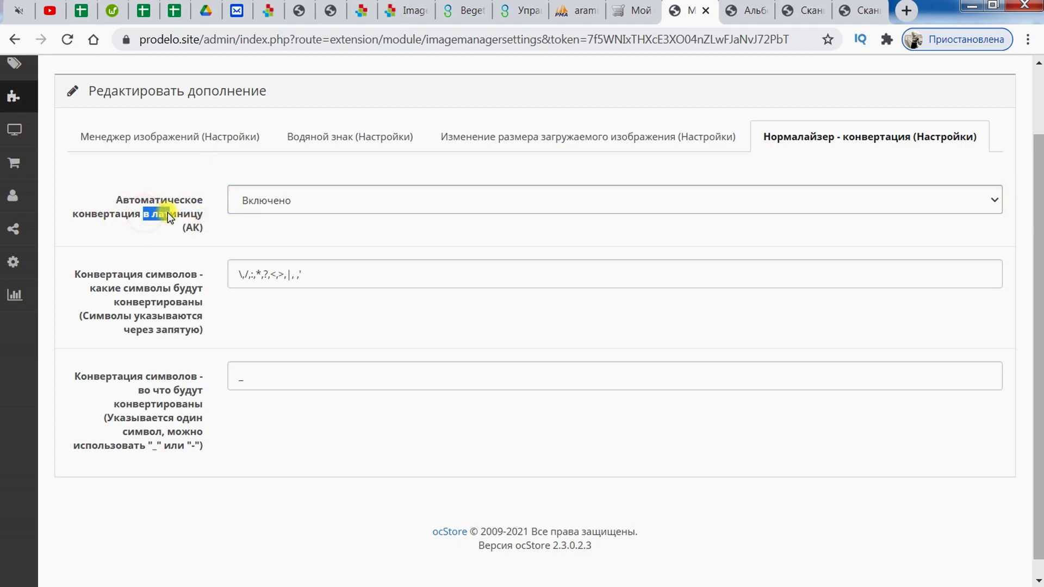
left_click(207, 225)
left_click(248, 203)
left_click(397, 202)
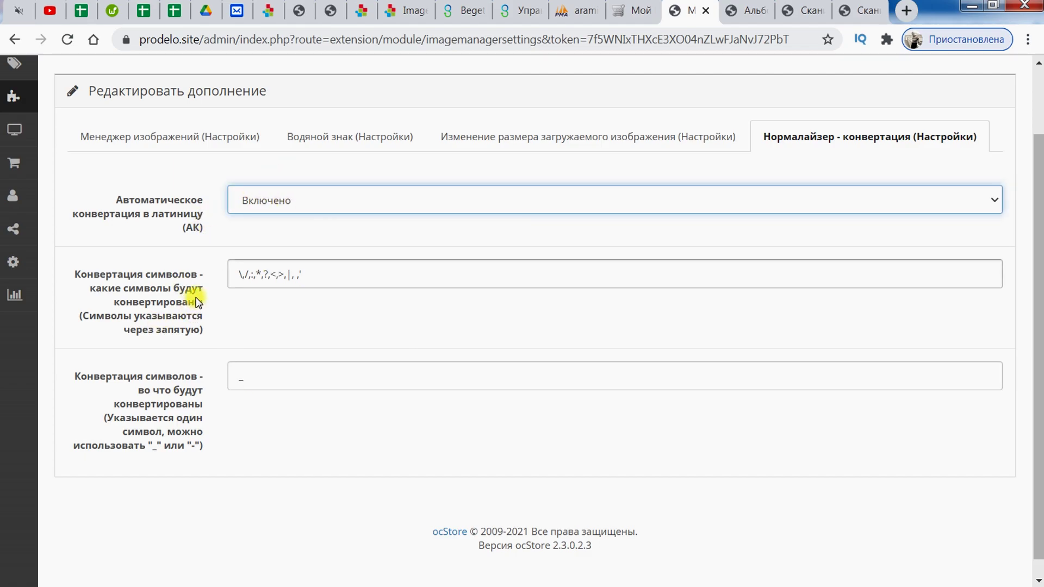
- Examine the two symbol conversion fields: the characters that get converted and the replacement character
left_click_drag(75, 271, 210, 336)
left_click(237, 327)
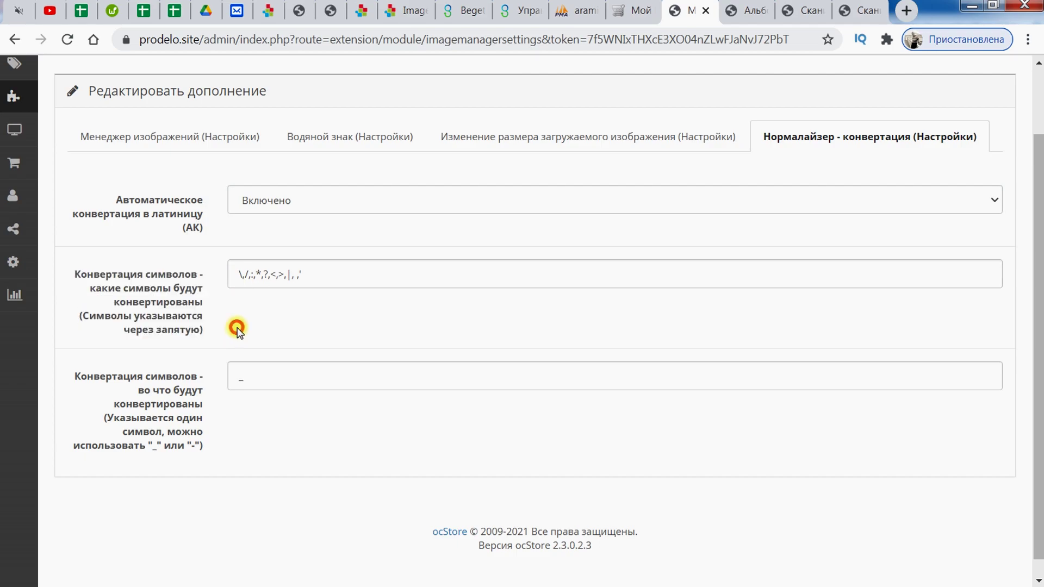
left_click(216, 381)
left_click(236, 272)
left_click_drag(235, 269, 296, 272)
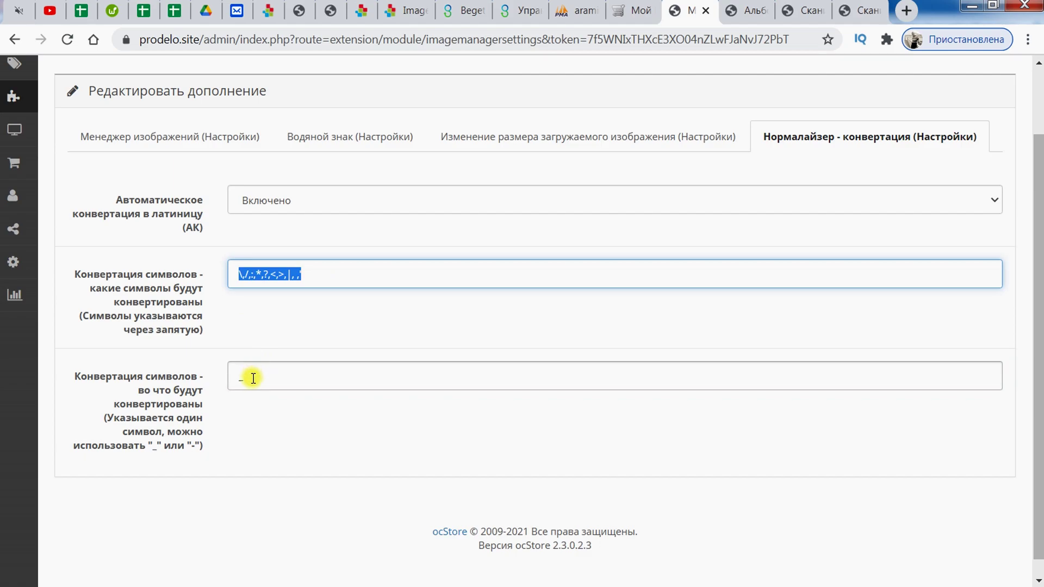
left_click(270, 375)
left_click(223, 382)
left_click(258, 400)
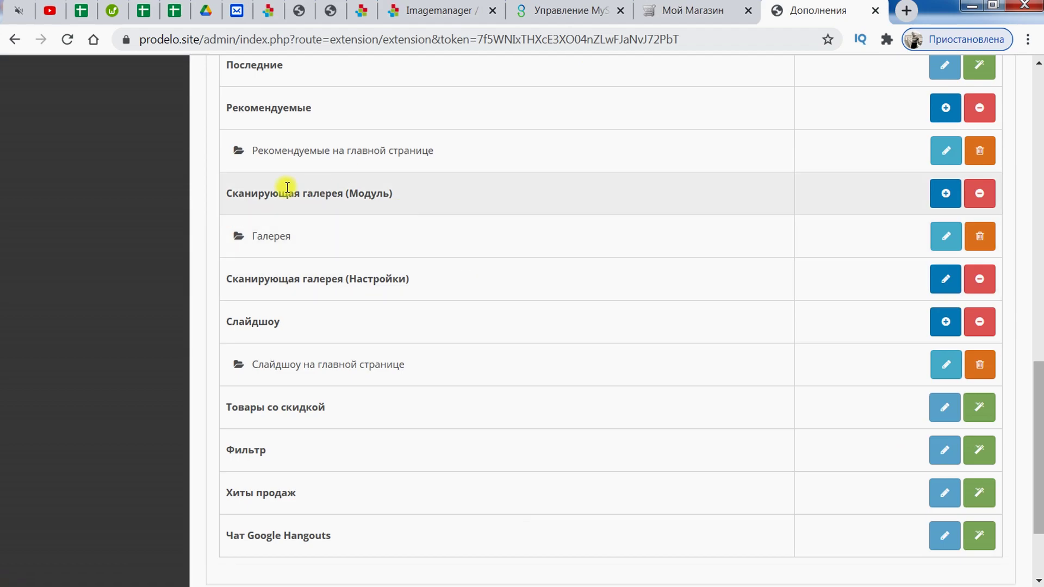
- Highlight the "Сканирующая галерея" module and settings entries in the extensions list
left_click_drag(257, 195, 358, 196)
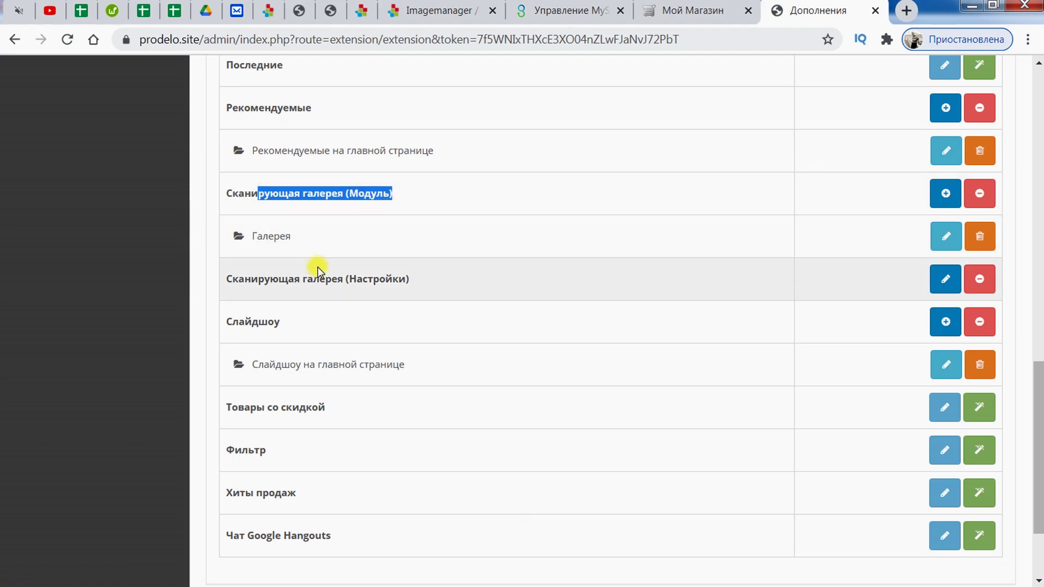
left_click_drag(258, 282, 311, 281)
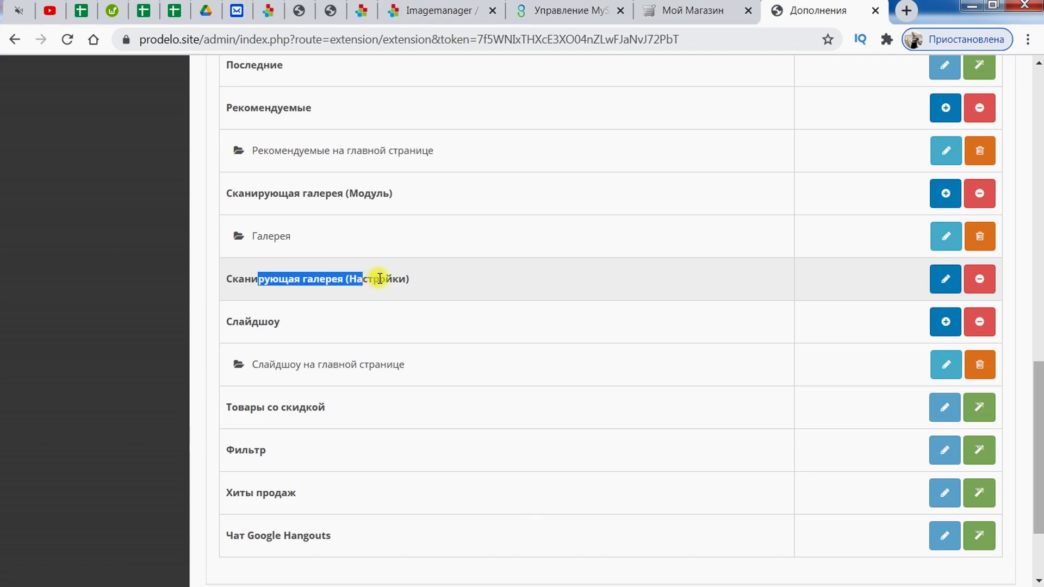
left_click(377, 278)
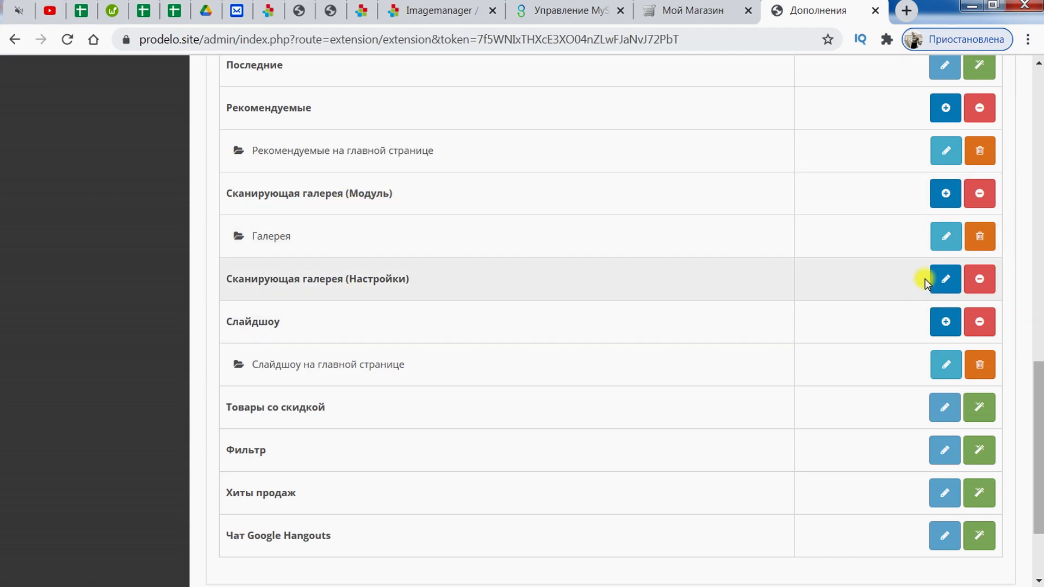
- Switch to the storefront home page and open the Gallery1 album from the "Альбомы" section
left_click(692, 11)
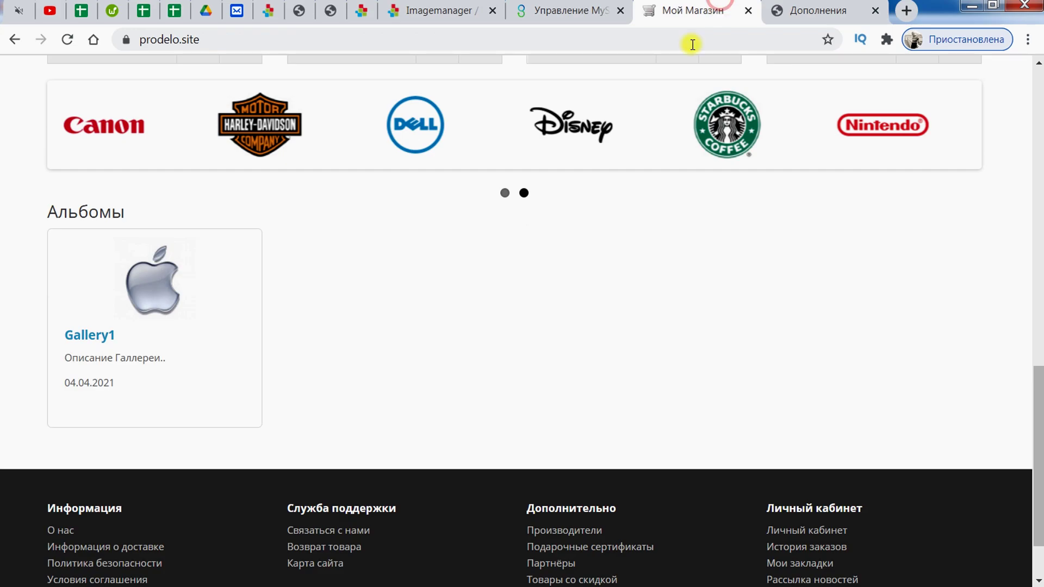
scroll(474, 368, "up", 10)
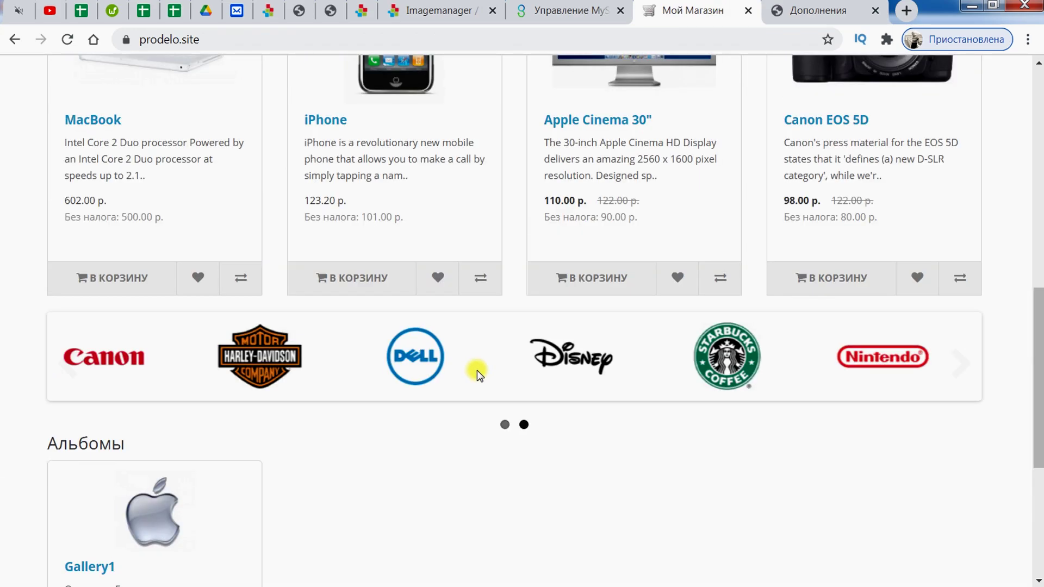
scroll(471, 341, "down", 10)
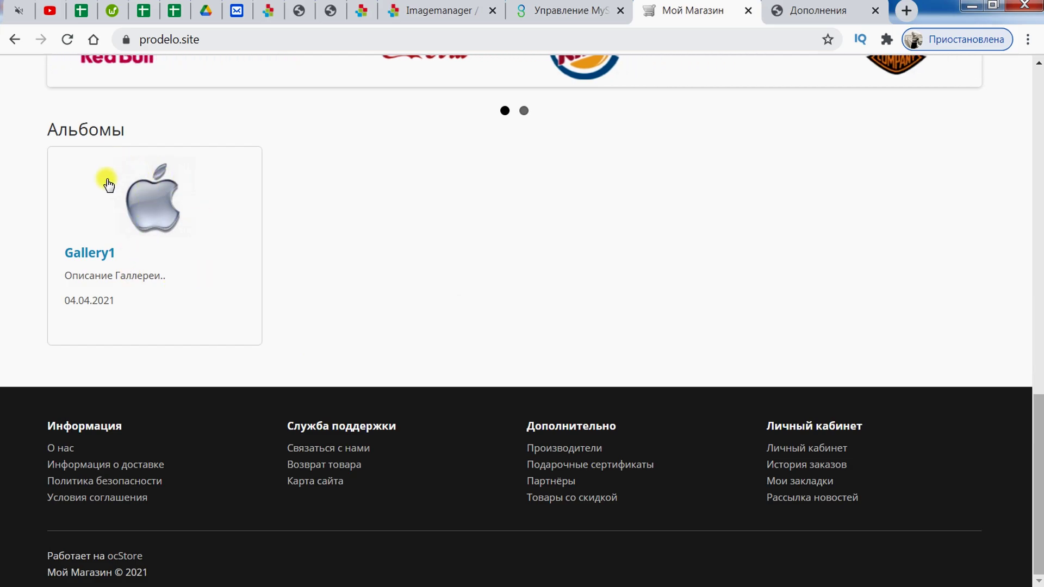
scroll(268, 205, "up", 5)
scroll(151, 292, "down", 3)
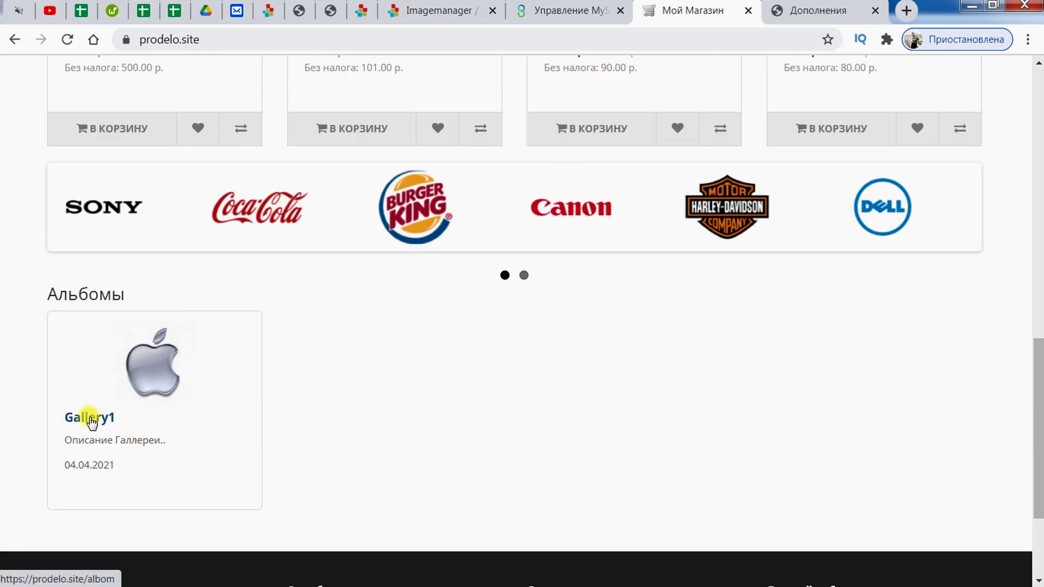
left_click(146, 376)
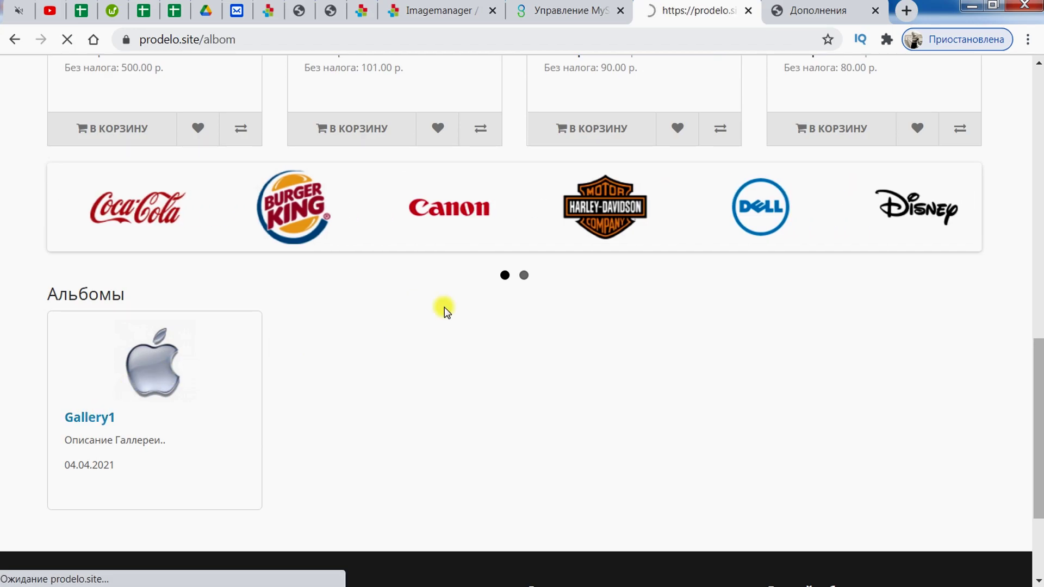
- Look over the Gallery1 album page and open its first camera photo in the enlarged view
scroll(433, 217, "down", 2)
scroll(432, 218, "down", 3)
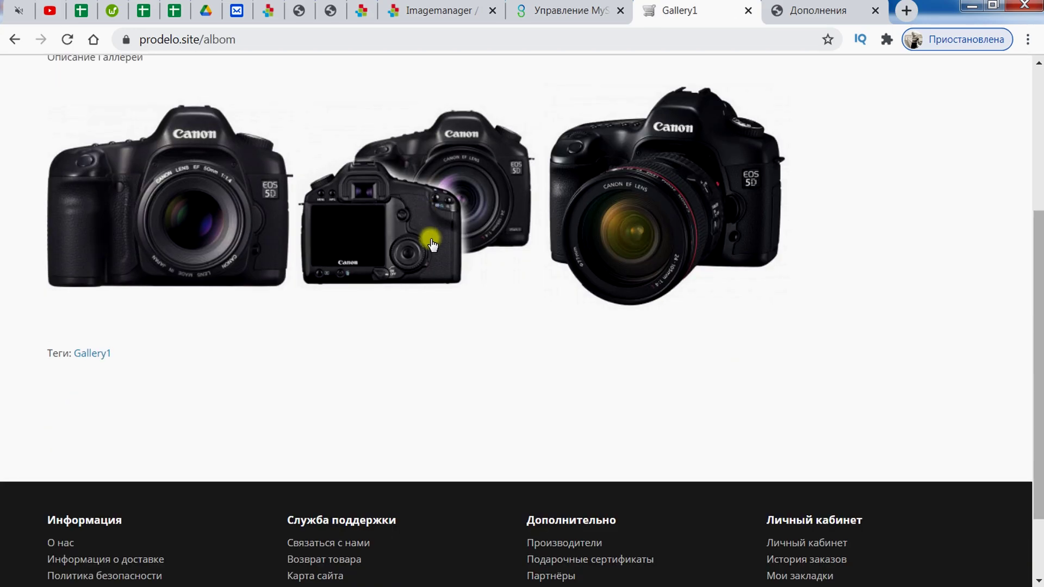
scroll(427, 250, "up", 3)
left_click(211, 337)
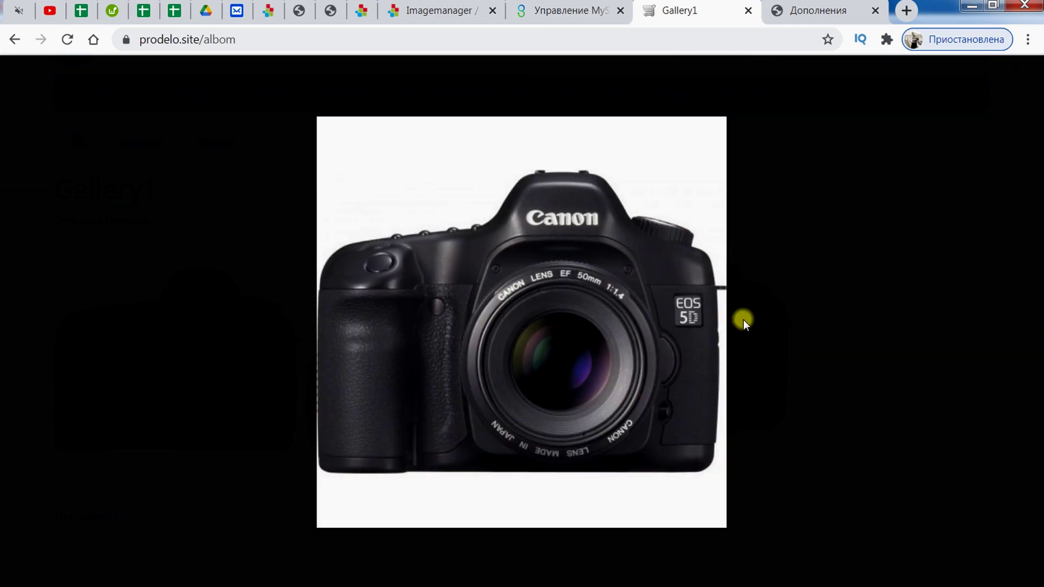
left_click(850, 308)
left_click(314, 345)
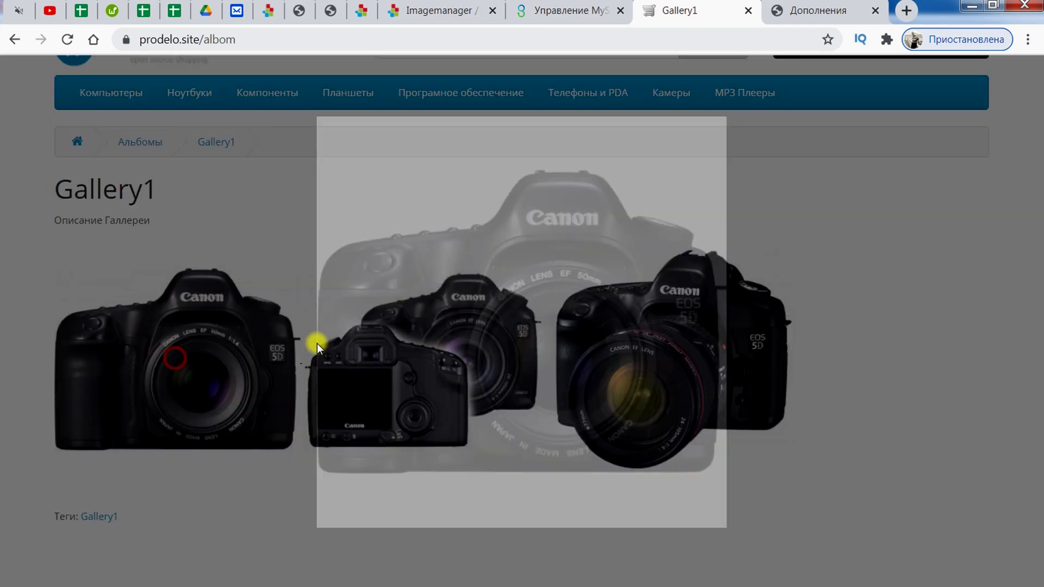
left_click(812, 310)
left_click(171, 343)
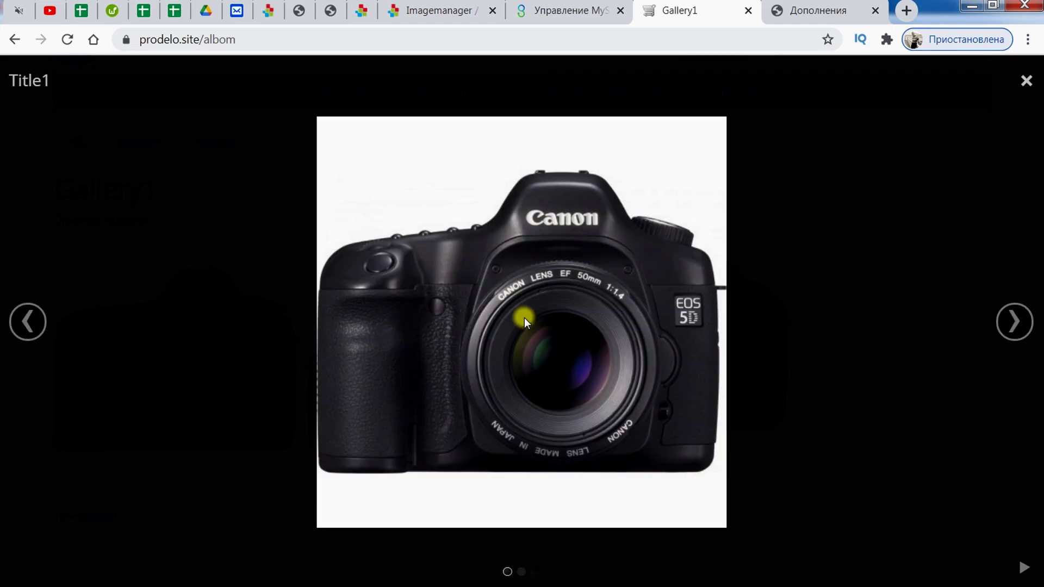
- Browse forward through the enlarged Gallery1 photos and check each photo's title
left_click(1014, 321)
left_click(1012, 321)
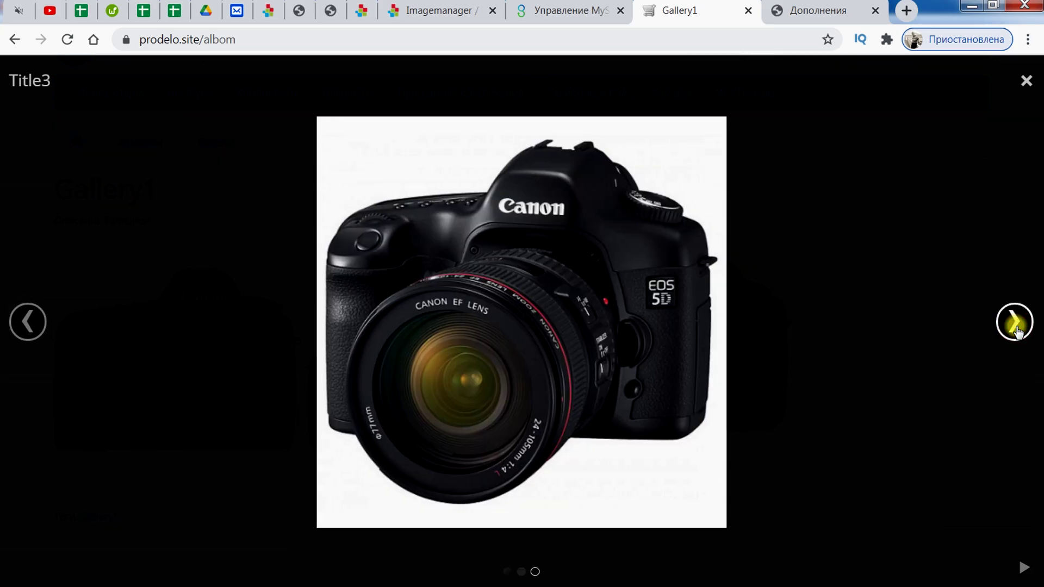
left_click(1015, 324)
left_click(1016, 326)
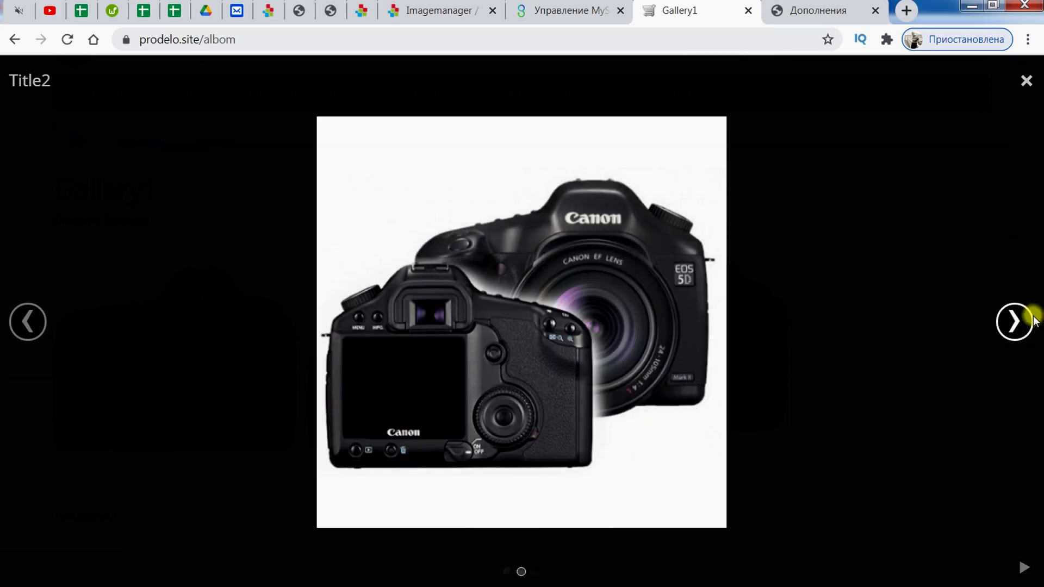
left_click(1021, 321)
left_click(1015, 322)
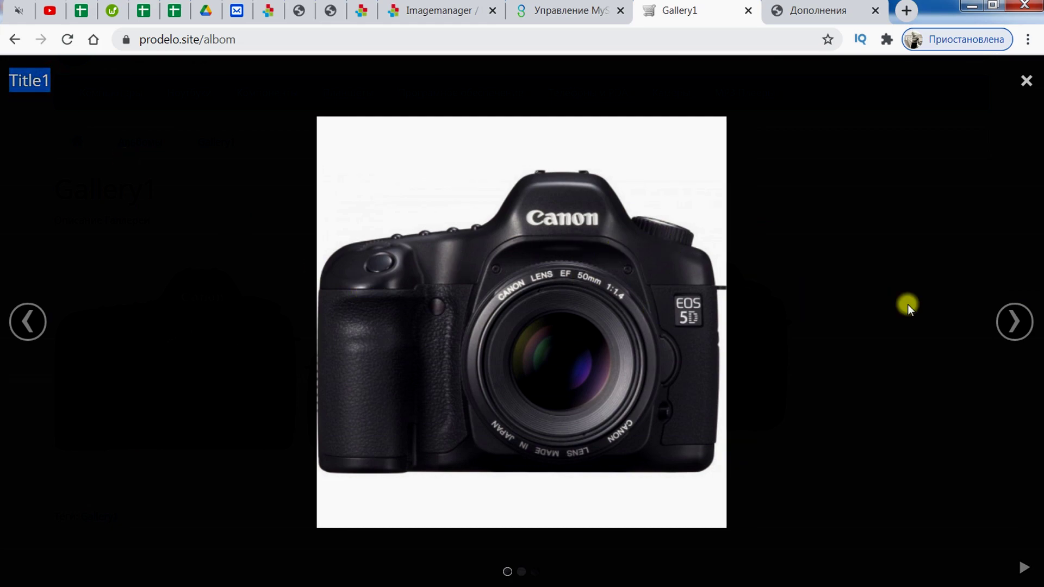
left_click(1014, 321)
- Open the storefront "Альбомы" page and view the available album sorting options
left_click(138, 140)
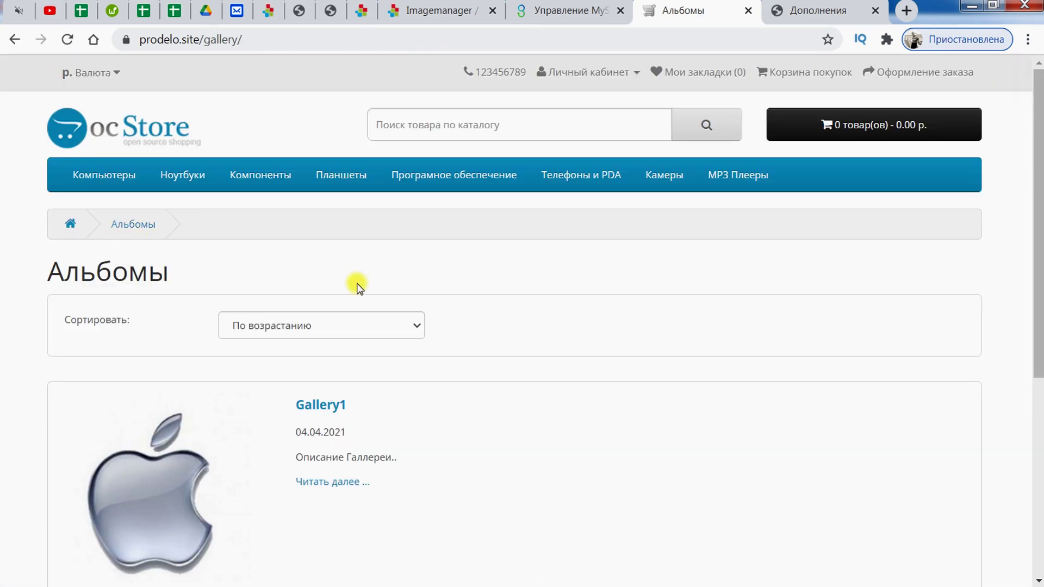
scroll(358, 287, "down", 6)
scroll(413, 282, "up", 4)
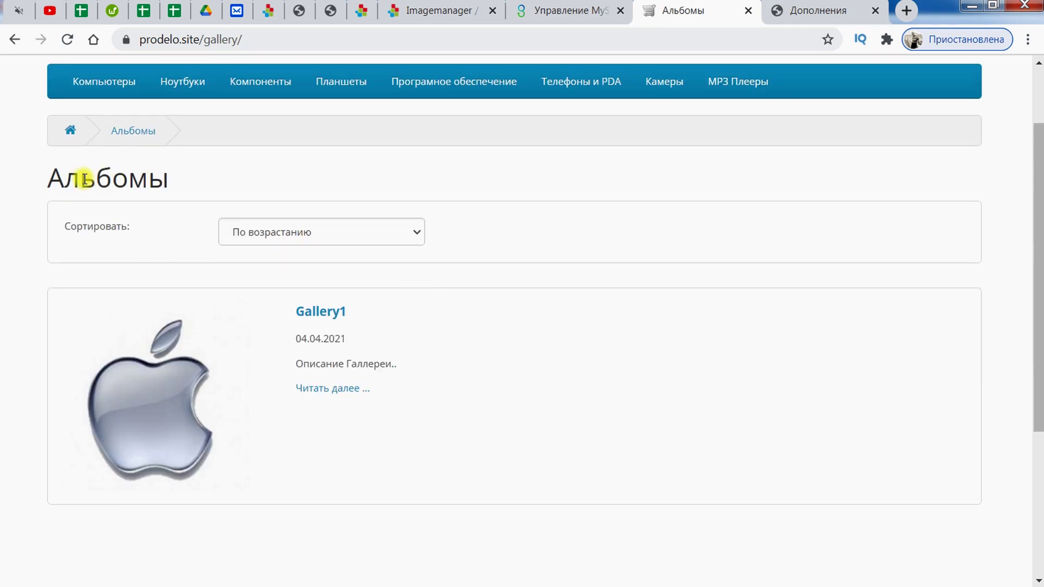
scroll(347, 364, "down", 2)
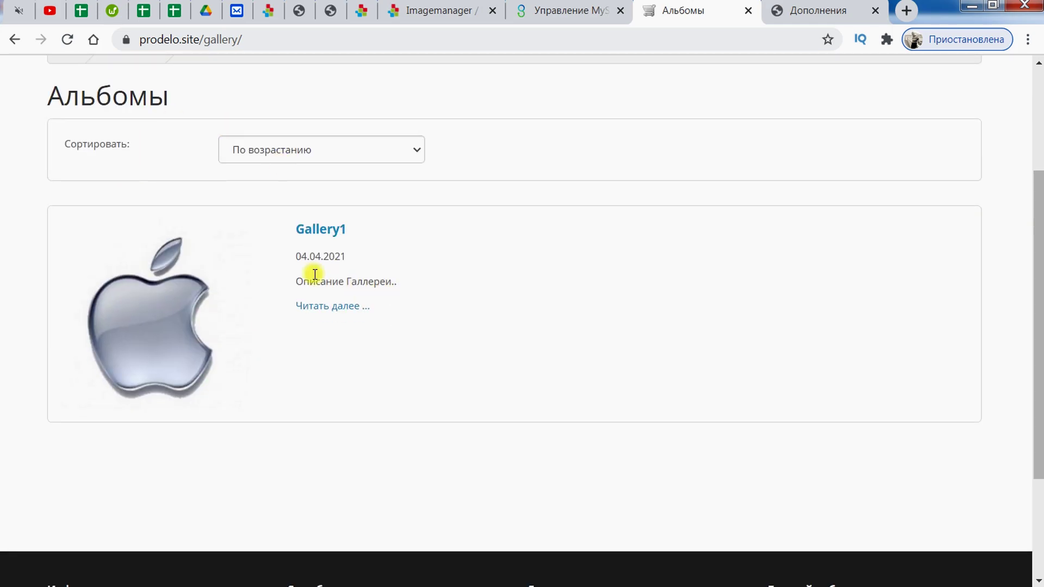
left_click(348, 155)
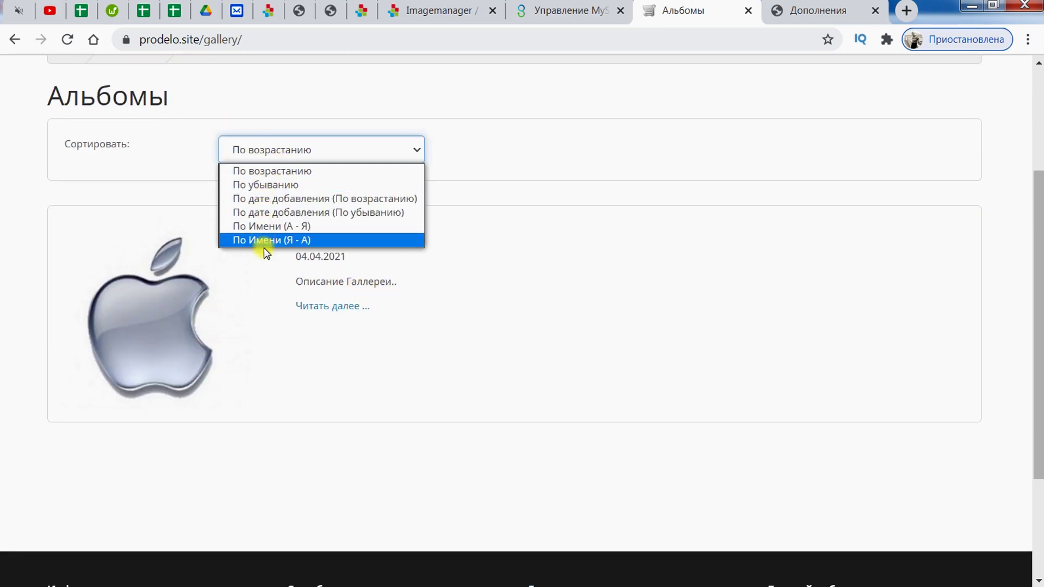
left_click(560, 118)
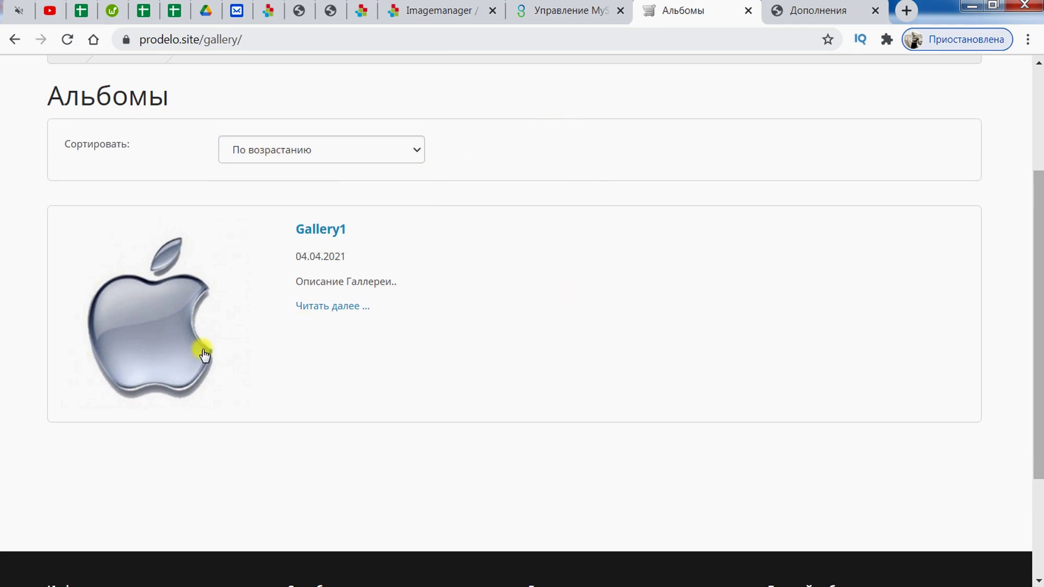
- Highlight the Gallery1 entry's date and description, and open the album through "Читать далее ..."
left_click_drag(356, 232, 318, 250)
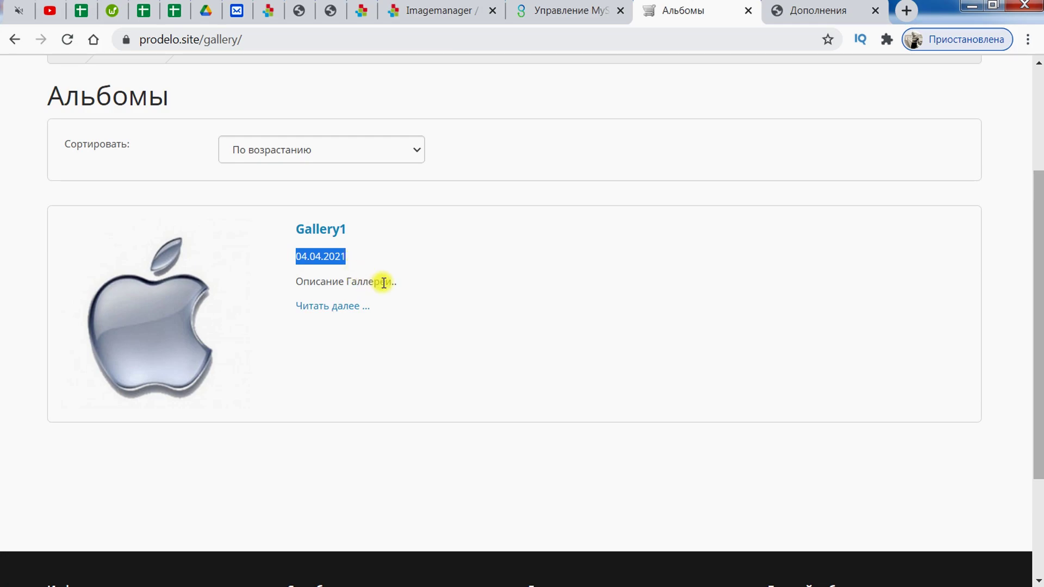
left_click_drag(379, 282, 396, 282)
left_click(343, 308)
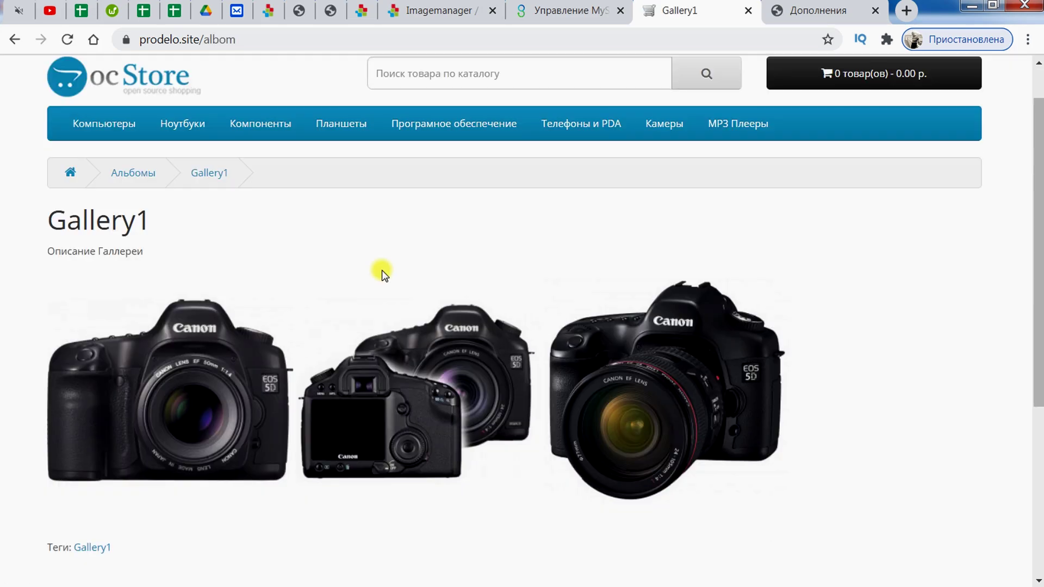
scroll(381, 274, "down", 5)
scroll(381, 274, "up", 5)
- Return to the admin panel and open the Gallery1 album for editing from the catalog's "Альбомы" list
left_click(828, 8)
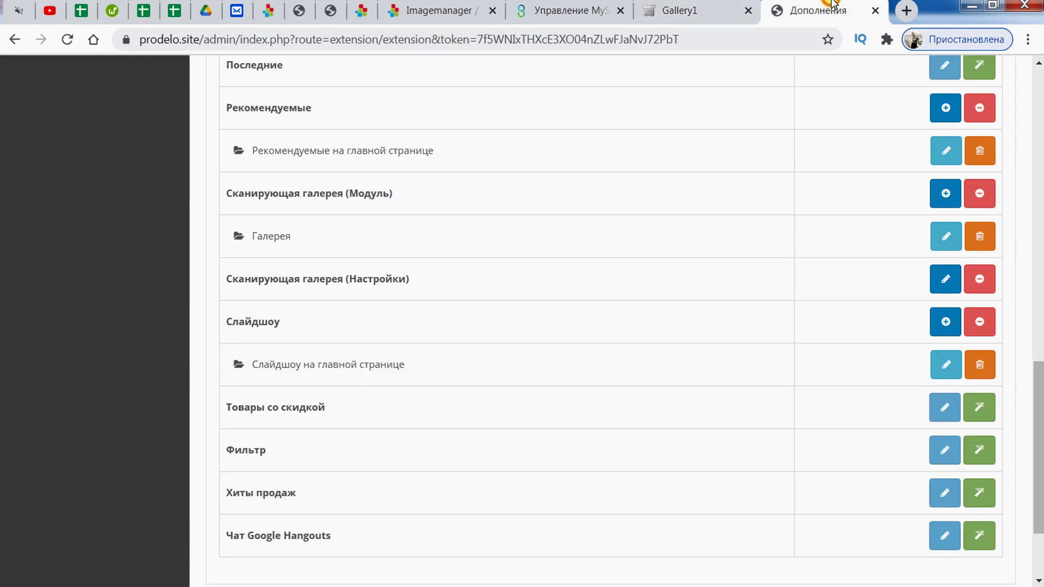
scroll(294, 223, "up", 15)
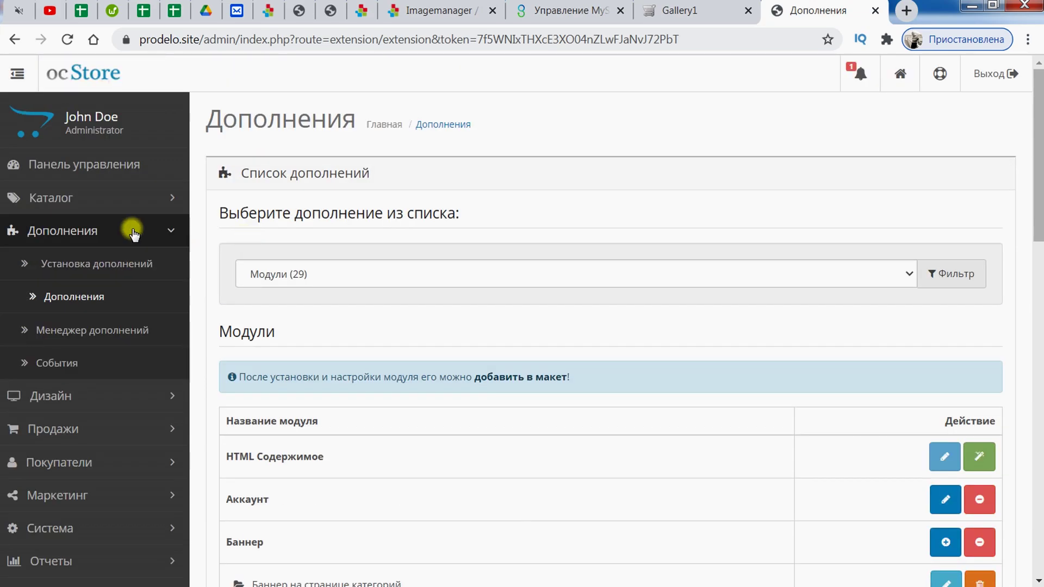
left_click(132, 208)
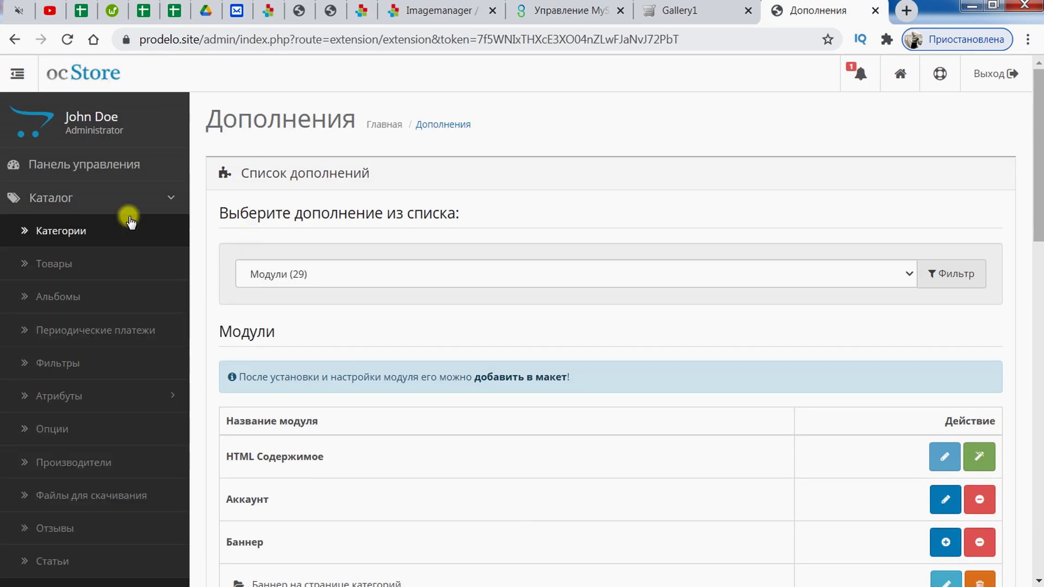
left_click(66, 288)
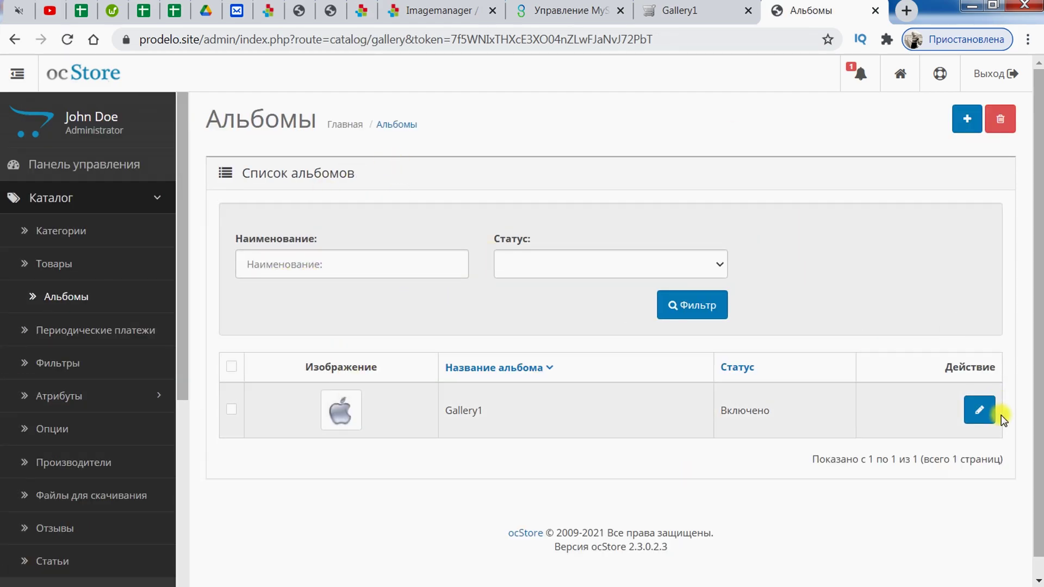
left_click(980, 410)
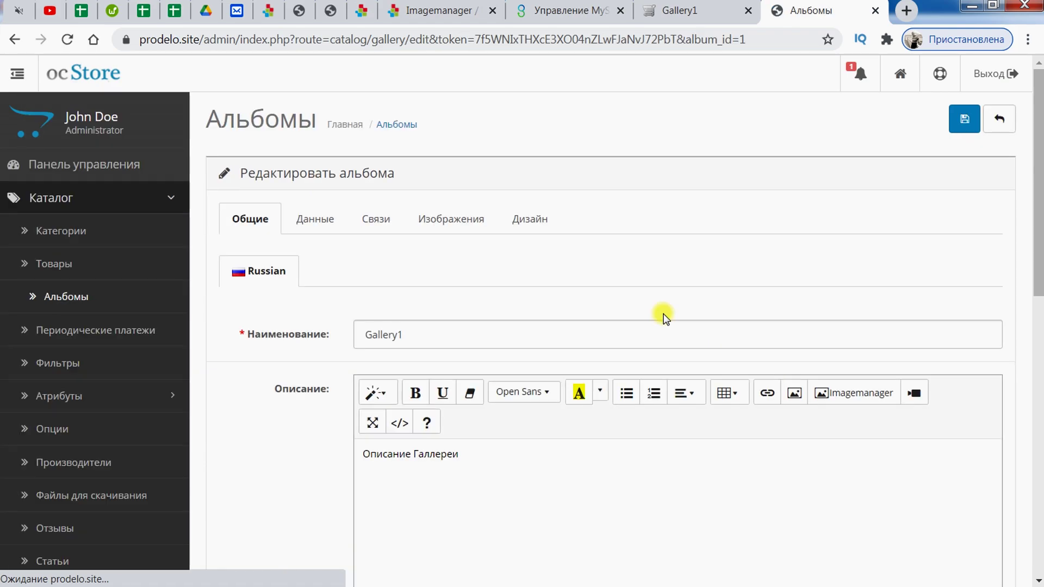
- Examine the album's general settings, highlighting the "Наименование" value and the "Описание" text
scroll(604, 261, "down", 5)
scroll(605, 260, "up", 5)
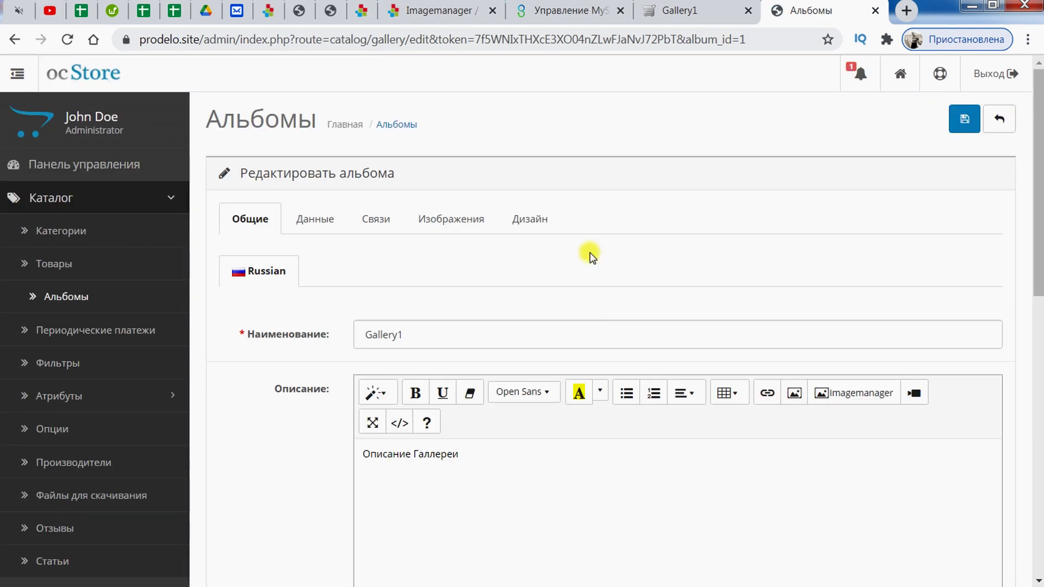
scroll(457, 389, "down", 3)
scroll(433, 310, "up", 3)
double_click(444, 333)
scroll(541, 289, "down", 5)
left_click_drag(529, 315, 317, 268)
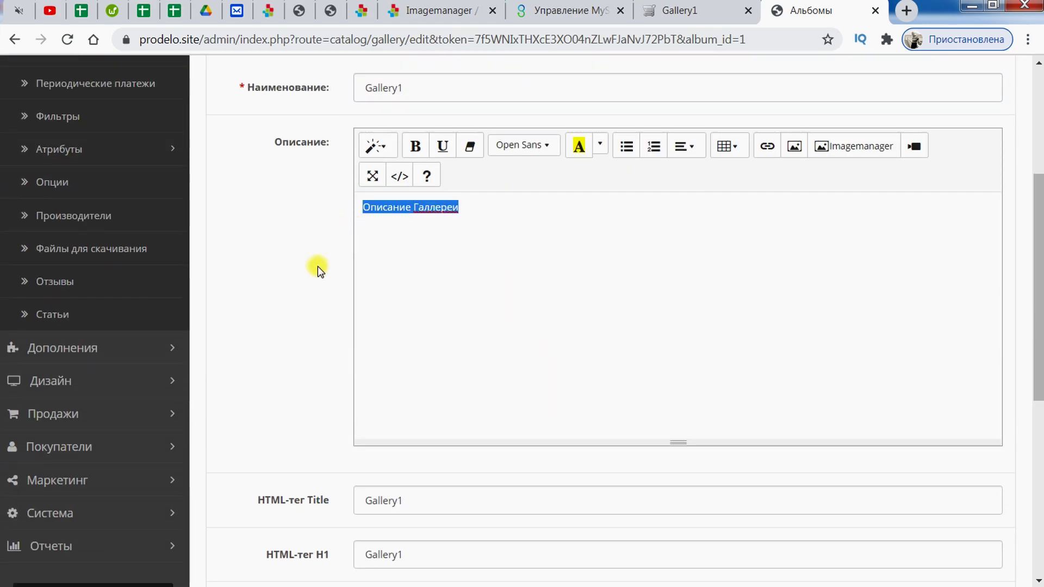
- Review the album's SEO fields, highlighting the HTML Title, HTML H1 and meta Description values
scroll(280, 337, "down", 6)
left_click_drag(443, 168, 358, 170)
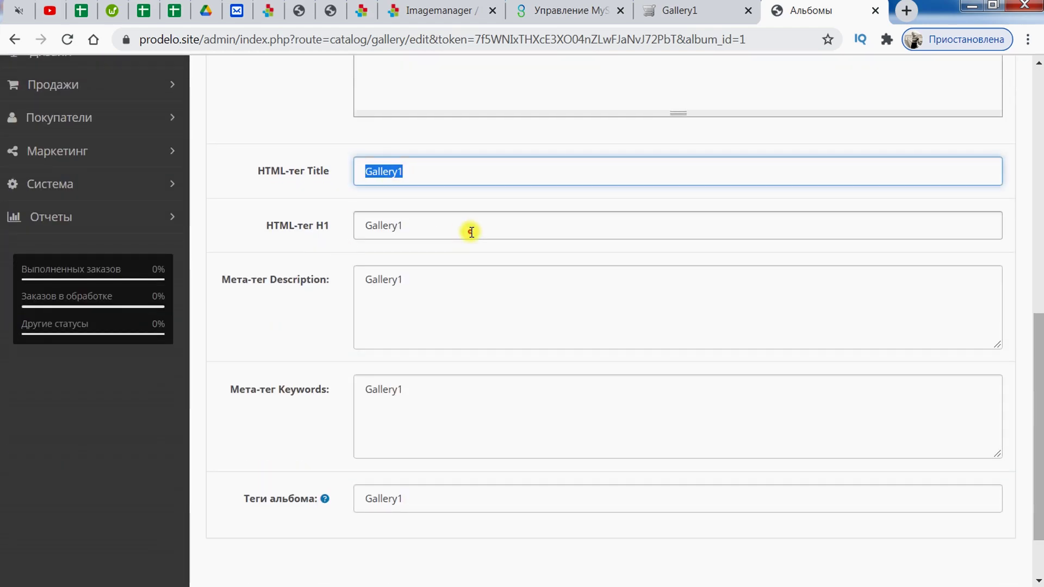
left_click_drag(471, 229, 344, 228)
left_click_drag(419, 286, 301, 264)
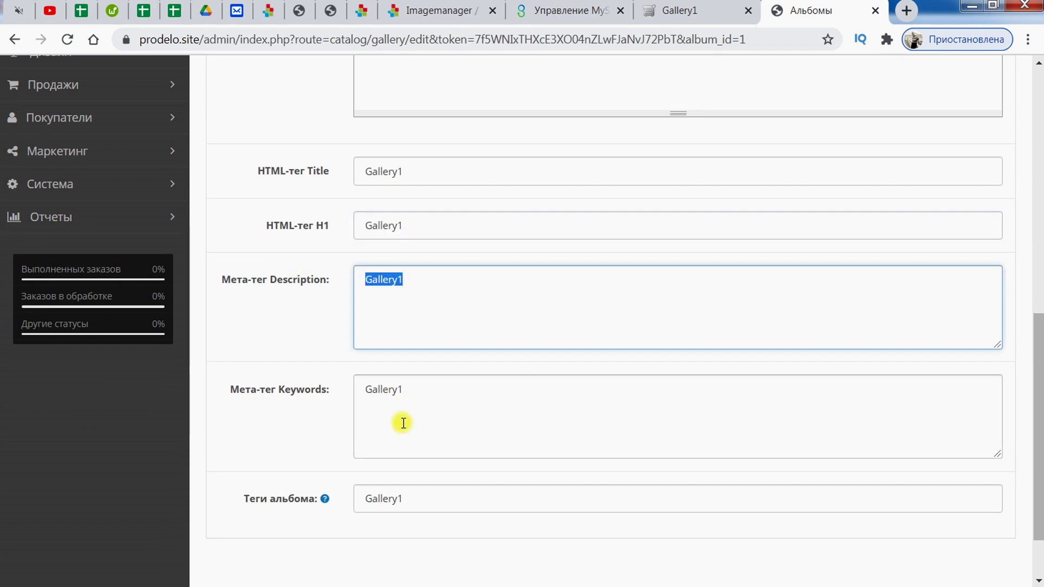
scroll(399, 445, "down", 2)
scroll(299, 369, "up", 10)
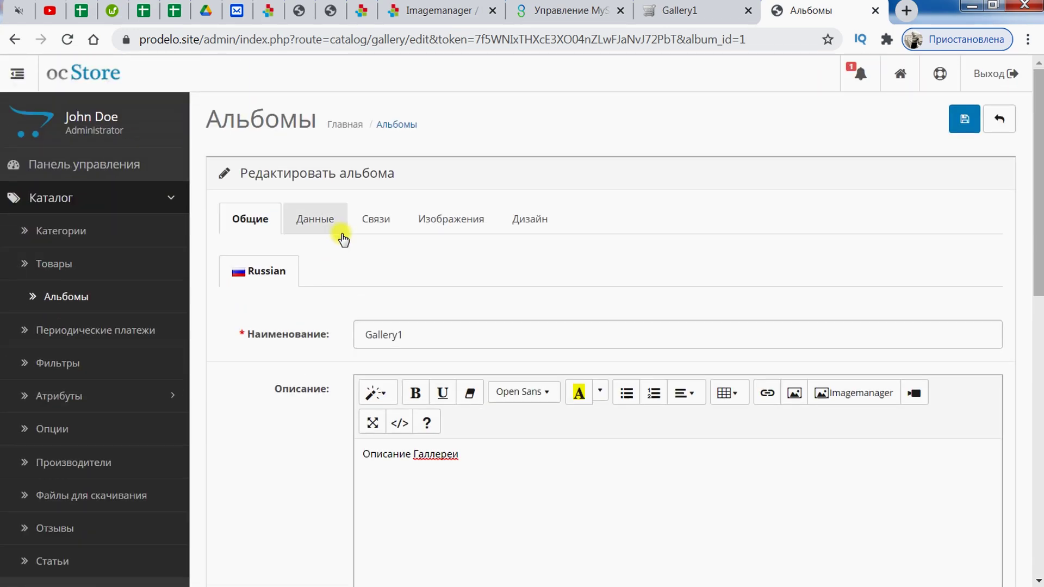
- Open the album's "Данные" settings and compare the album image with the storefront "Альбомы" page
left_click(321, 225)
scroll(305, 280, "down", 2)
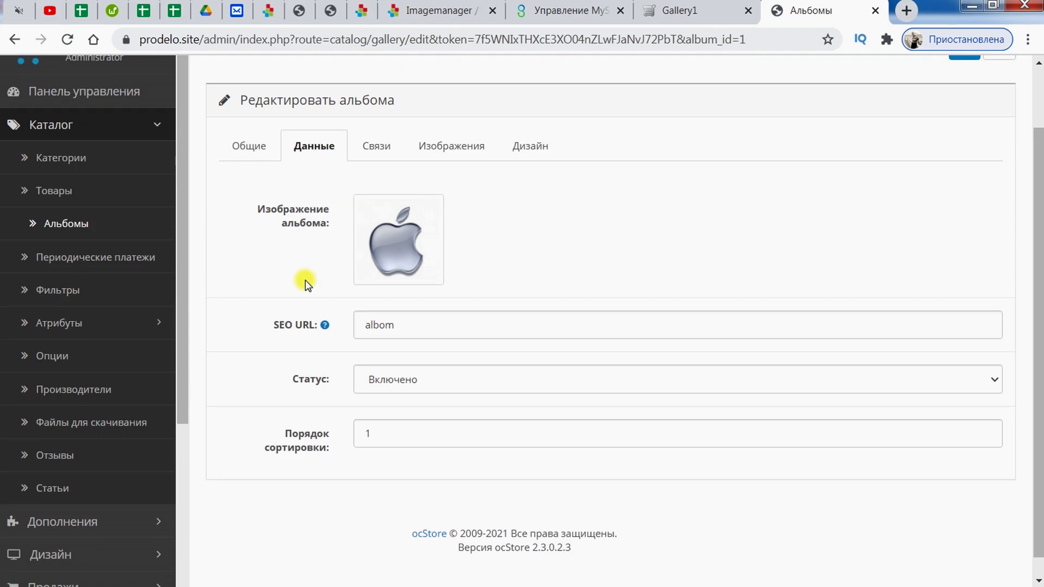
left_click(659, 9)
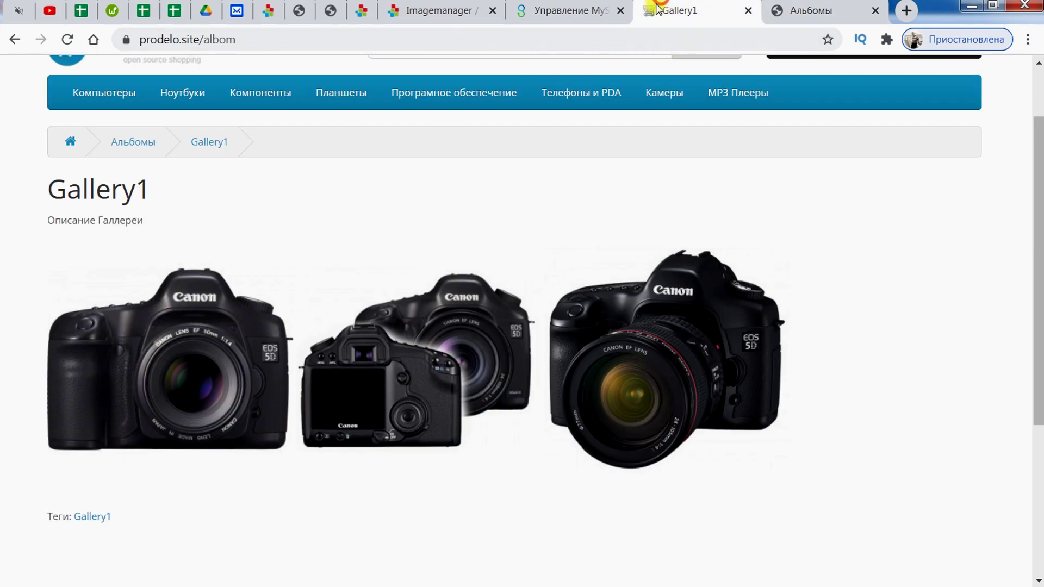
left_click(133, 142)
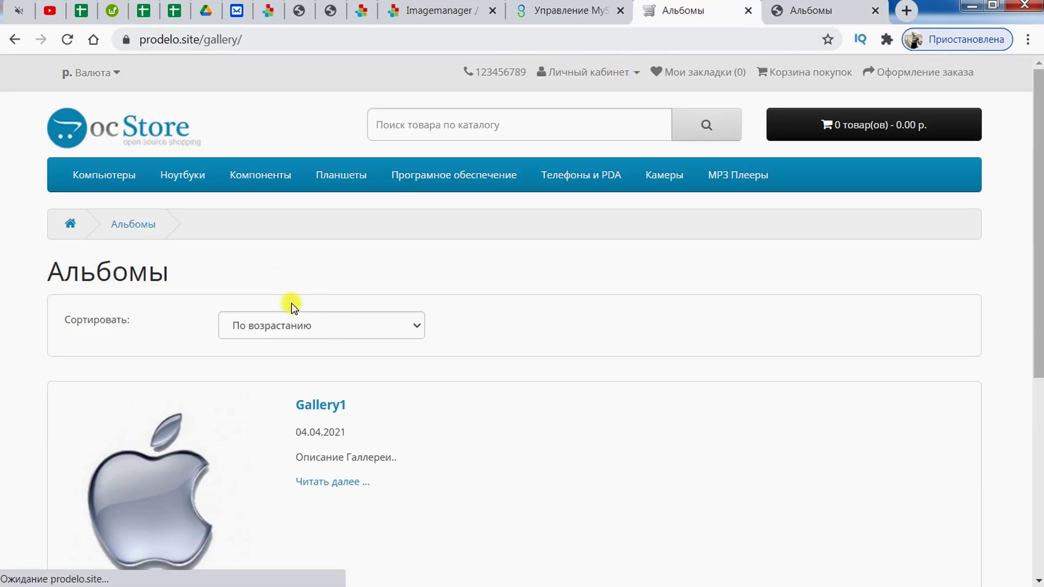
- Compare the album's SEO URL value "albom" with the address of the Gallery1 page on the storefront
left_click(813, 4)
double_click(378, 304)
left_click(684, 10)
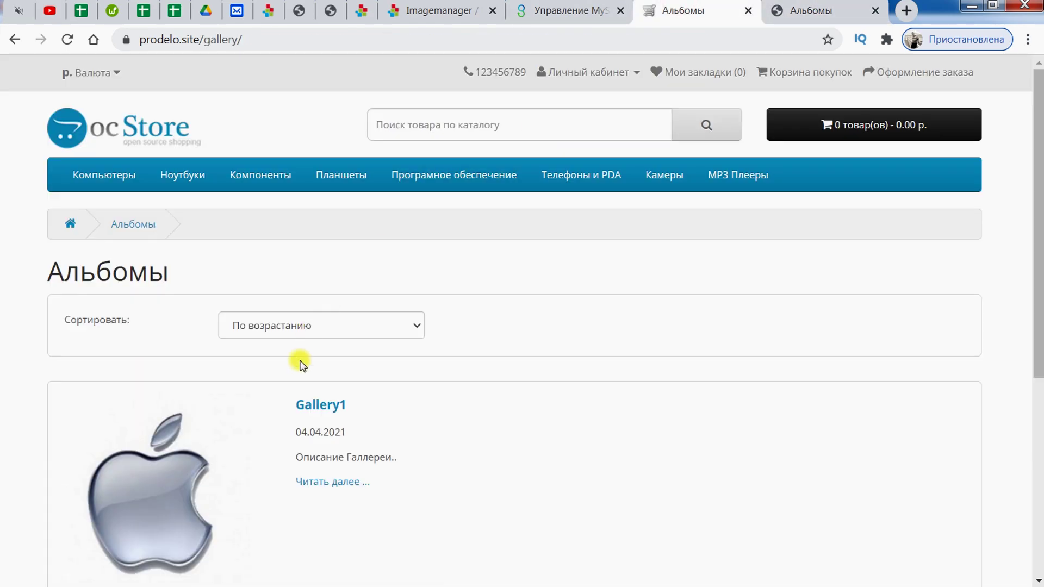
left_click(323, 408)
left_click(242, 39)
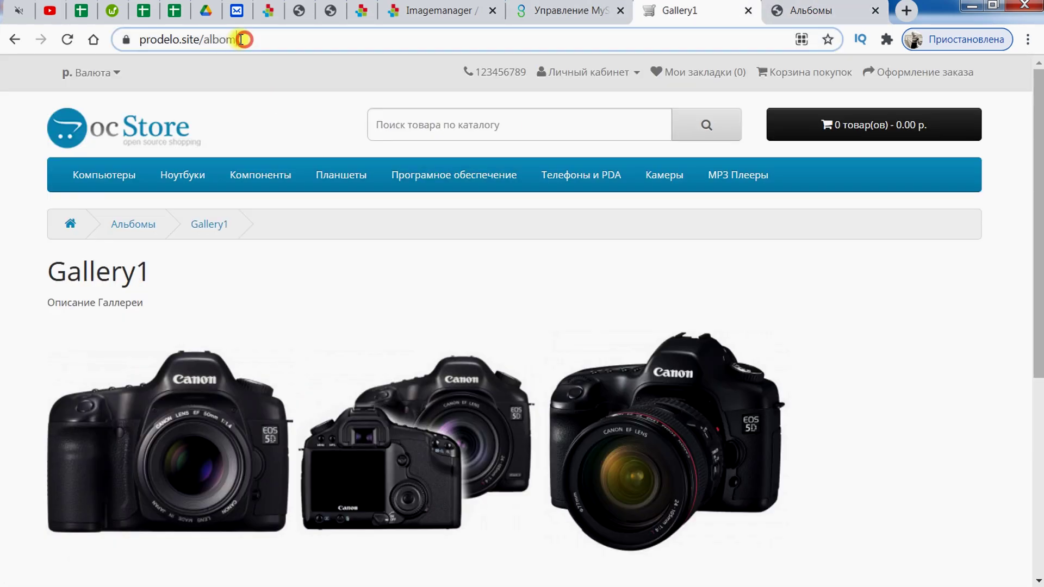
left_click_drag(208, 40, 206, 42)
left_click(772, 8)
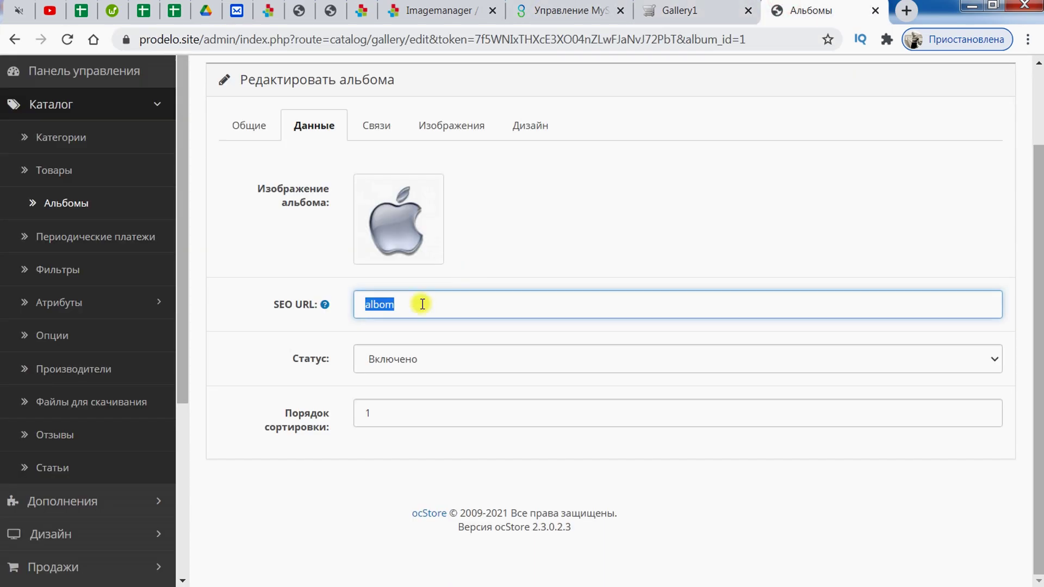
- Check the album's status options, keeping "Включено", and open the "Связи" settings to view the assigned store
left_click(418, 359)
left_click(383, 380)
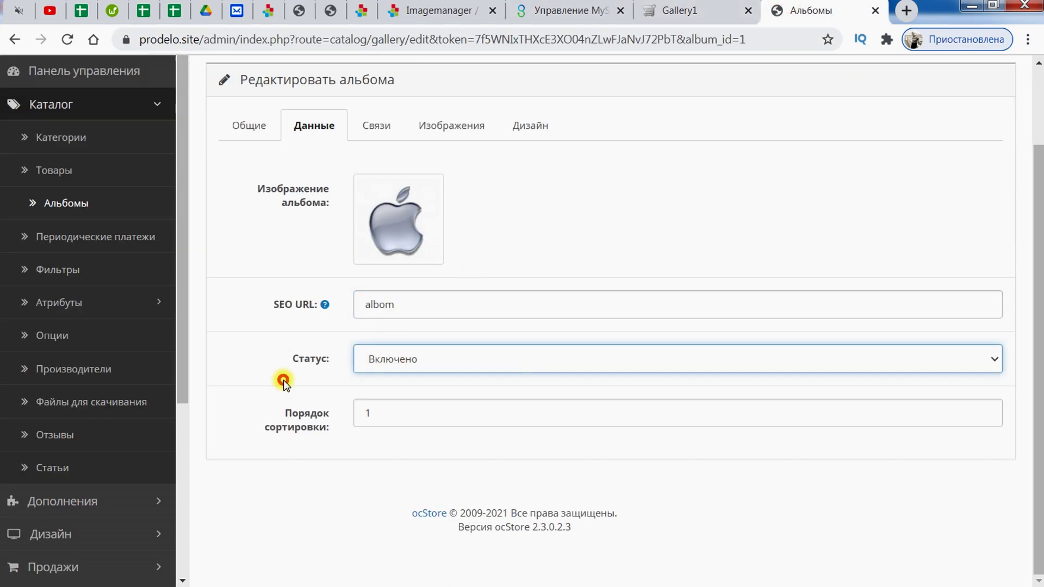
left_click(380, 123)
scroll(384, 133, "up", 2)
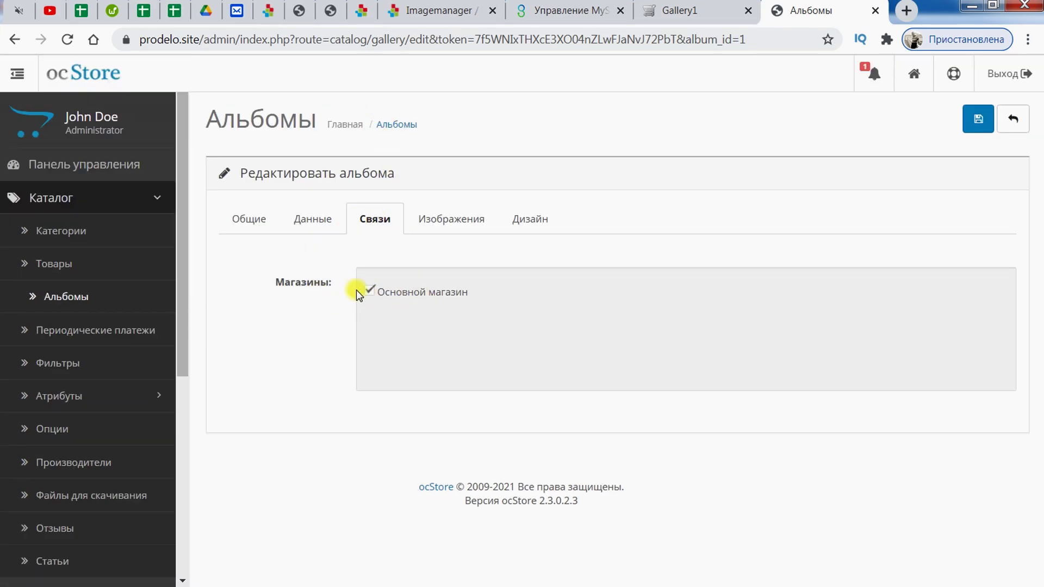
- Open the album's "Изображения" settings and examine the images with their Alt, Title and sort order fields
left_click(443, 219)
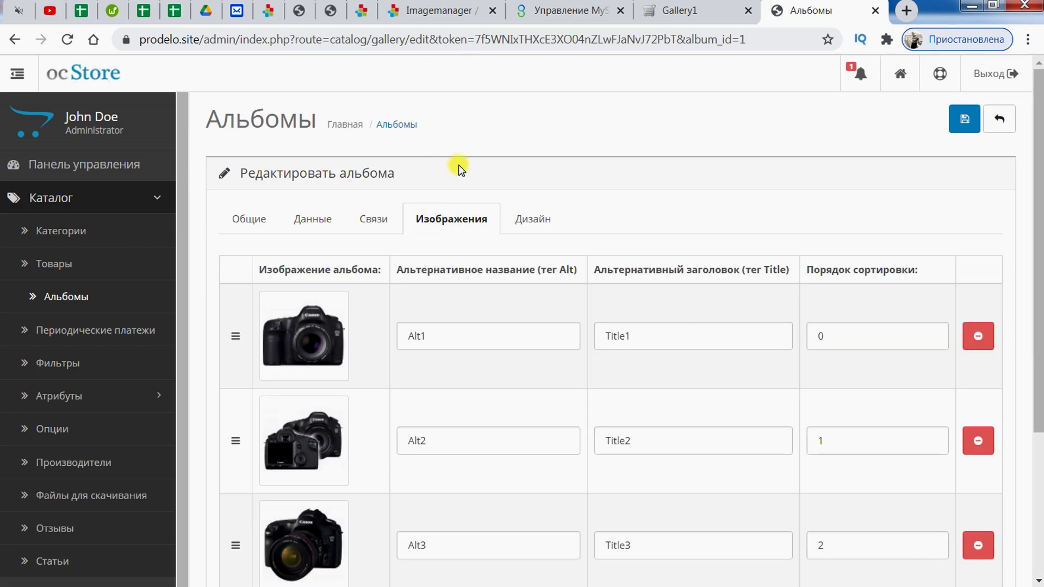
scroll(459, 166, "down", 3)
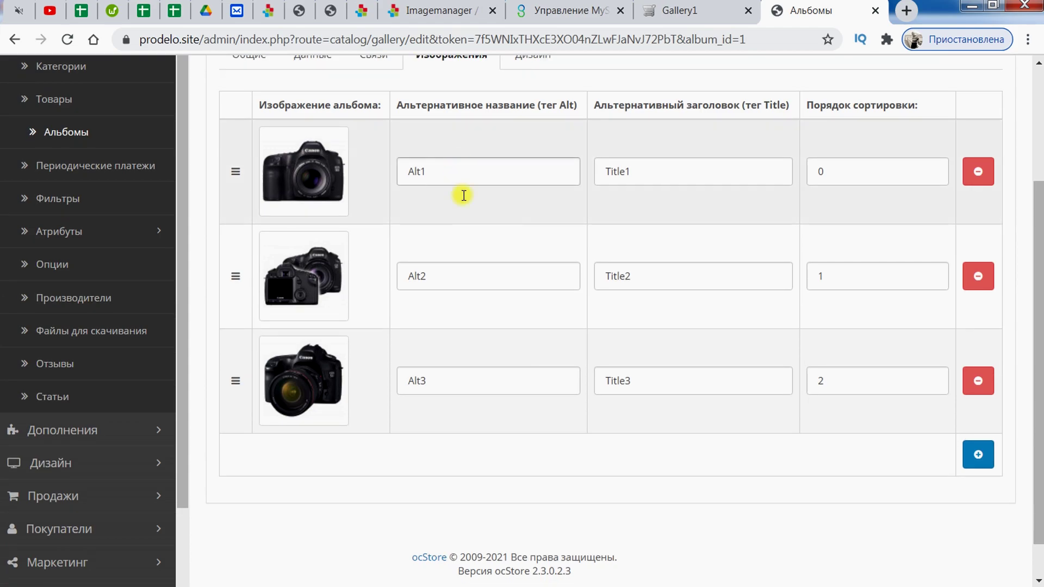
scroll(496, 291, "up", 2)
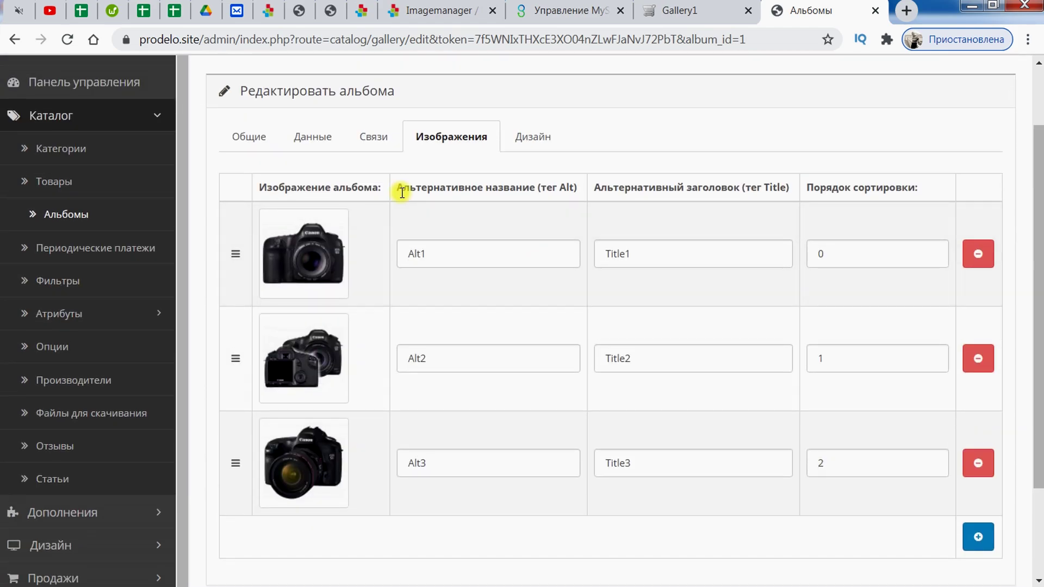
- Check the image order on the storefront Gallery1 page, then move the Alt2 image above Alt1 in the album's image list
left_click(658, 12)
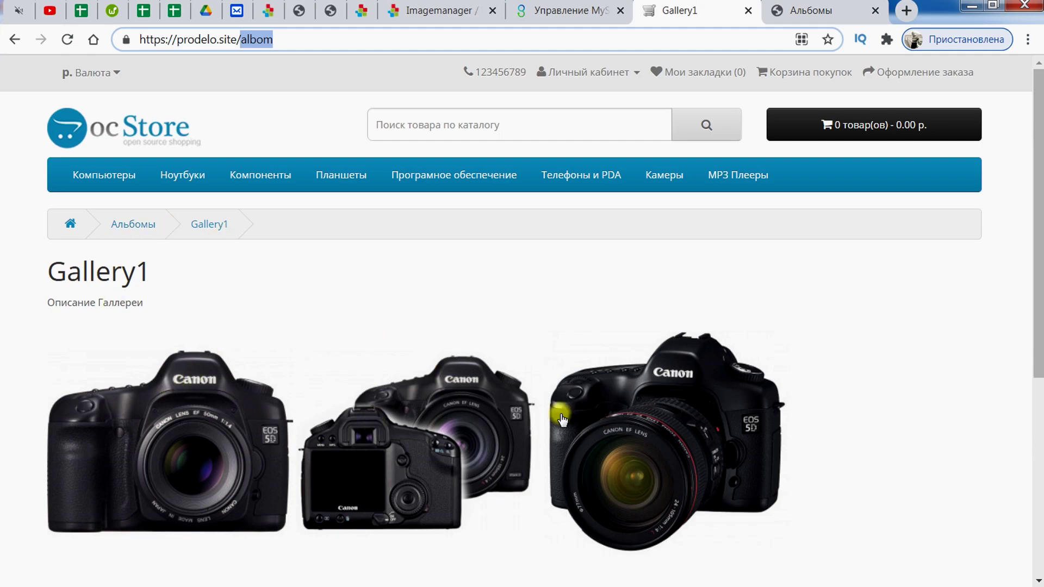
left_click(799, 11)
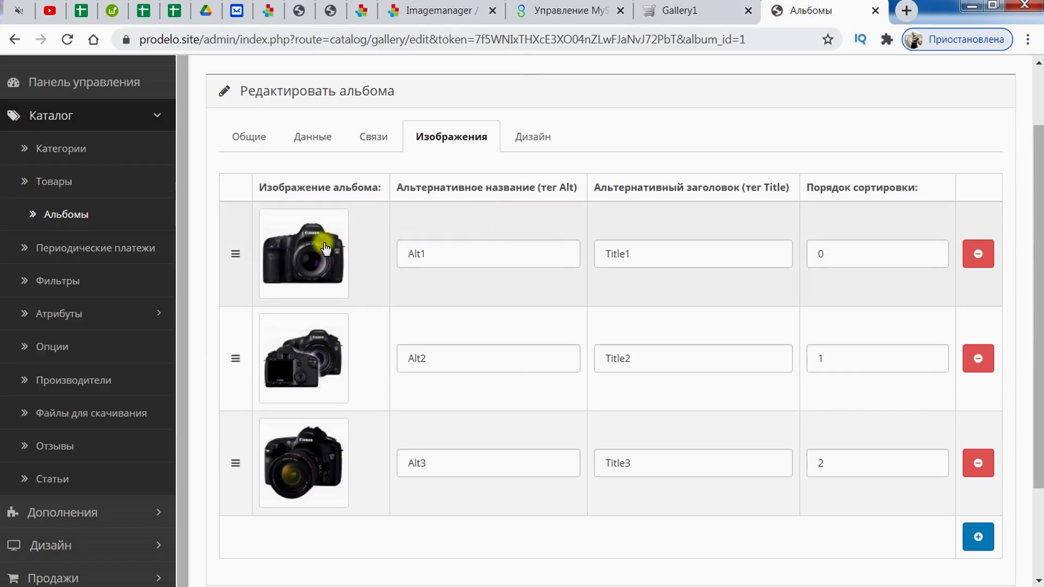
mouse_move(237, 251)
left_mouse_down()
mouse_move(238, 357)
mouse_move(233, 237)
left_mouse_up()
left_click_drag(231, 352, 235, 234)
left_click_drag(234, 356, 233, 231)
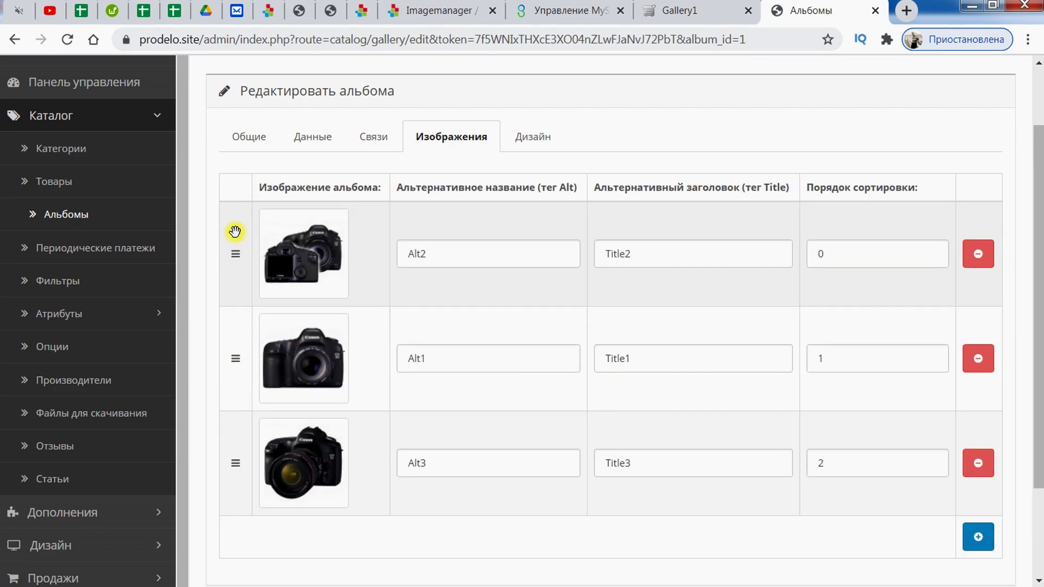
- Open the Apple Cinema 30" product's additional images in a separate tab to compare their sorting handles, then return to the album form
middle_click(81, 184)
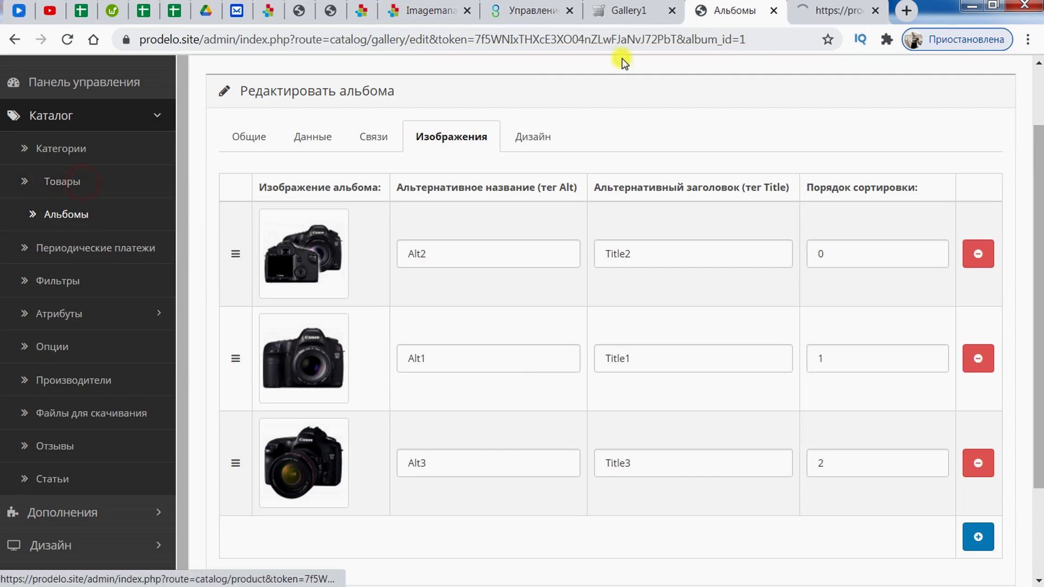
left_click(842, 5)
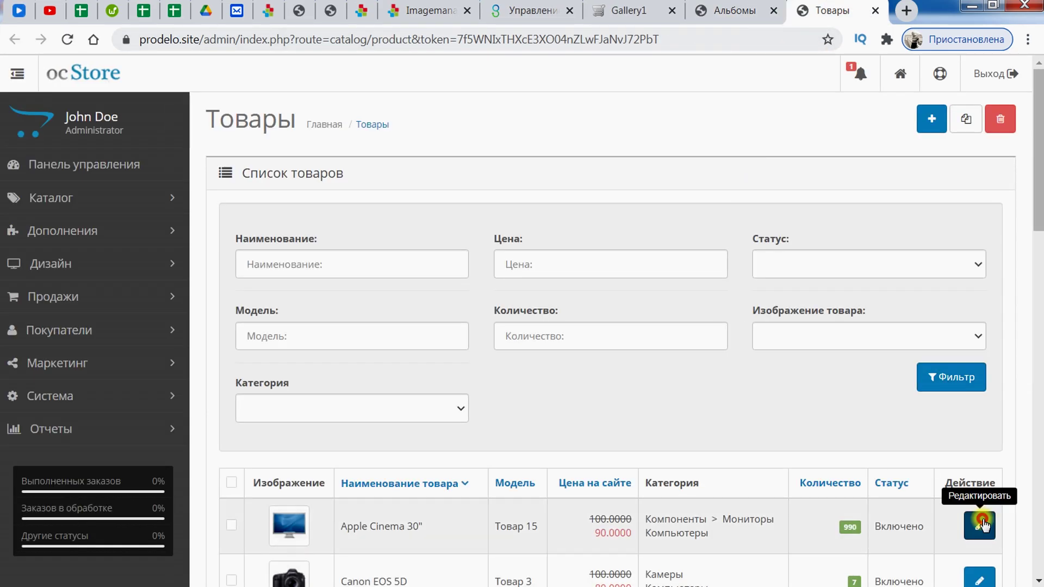
left_click(979, 525)
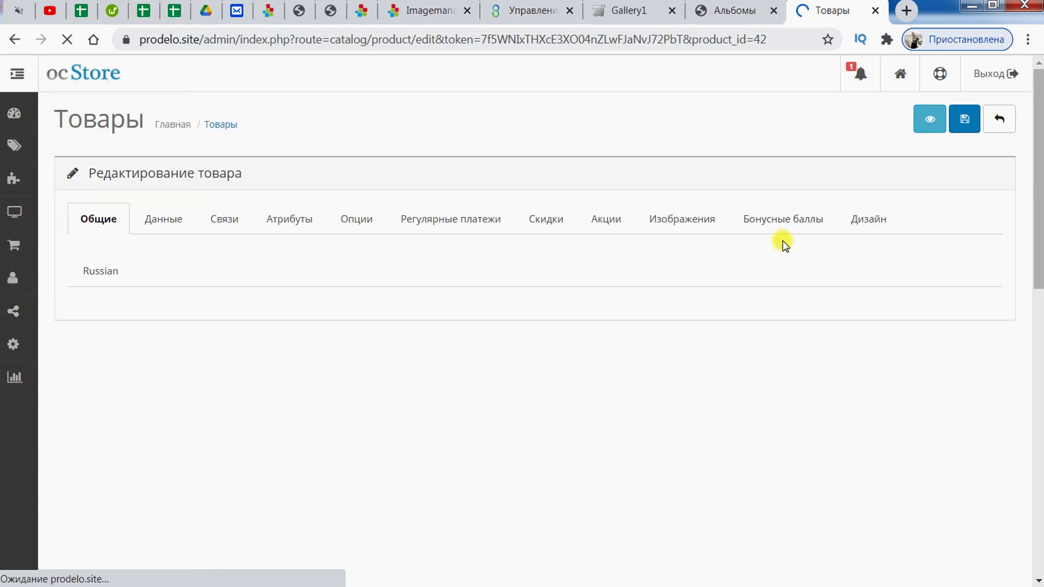
left_click(822, 219)
scroll(604, 305, "down", 5)
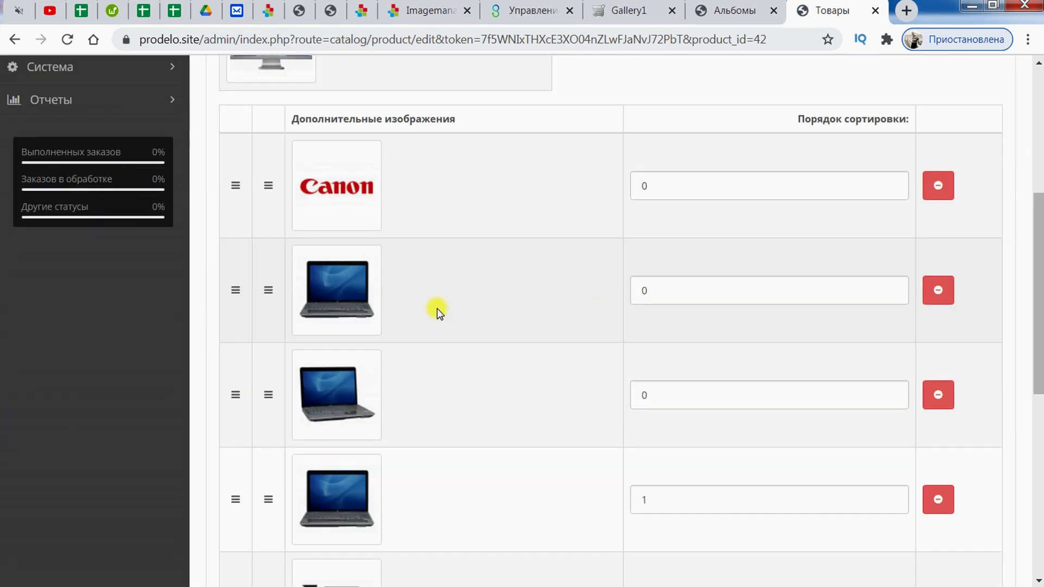
left_click_drag(276, 213, 261, 242)
left_click(744, 6)
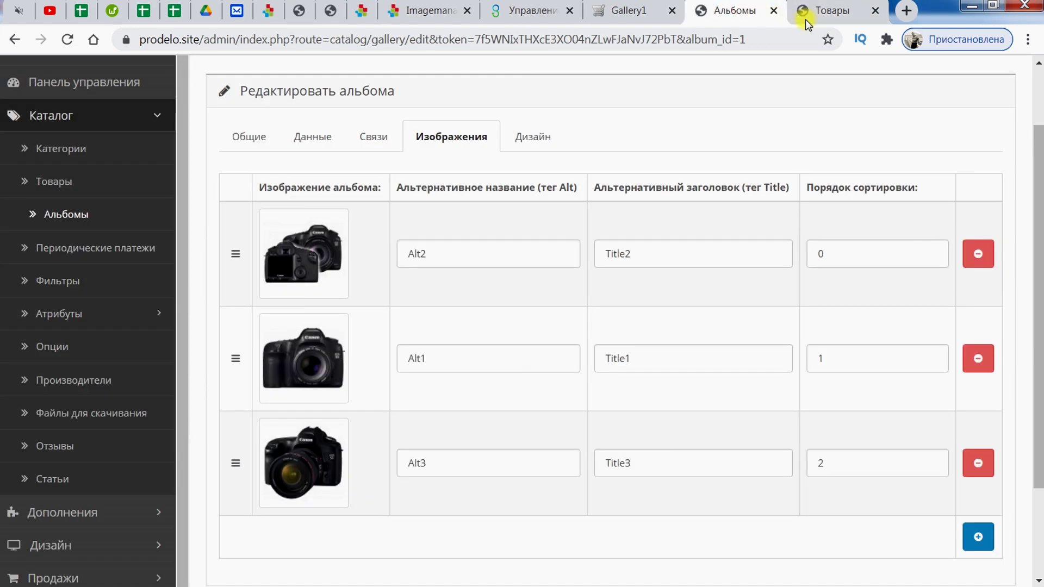
left_click(875, 10)
- Open the image manager from the album form, select all images in the manufacturer folder, and close it without inserting any
left_click(474, 260)
left_click(378, 264)
left_click(378, 264)
left_click(421, 251)
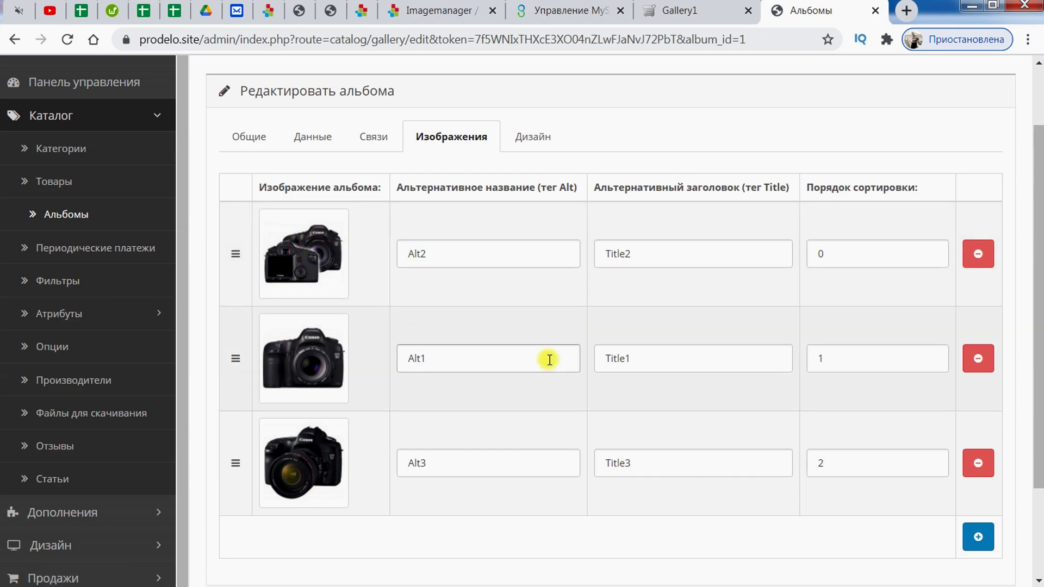
left_click_drag(578, 317, 552, 176)
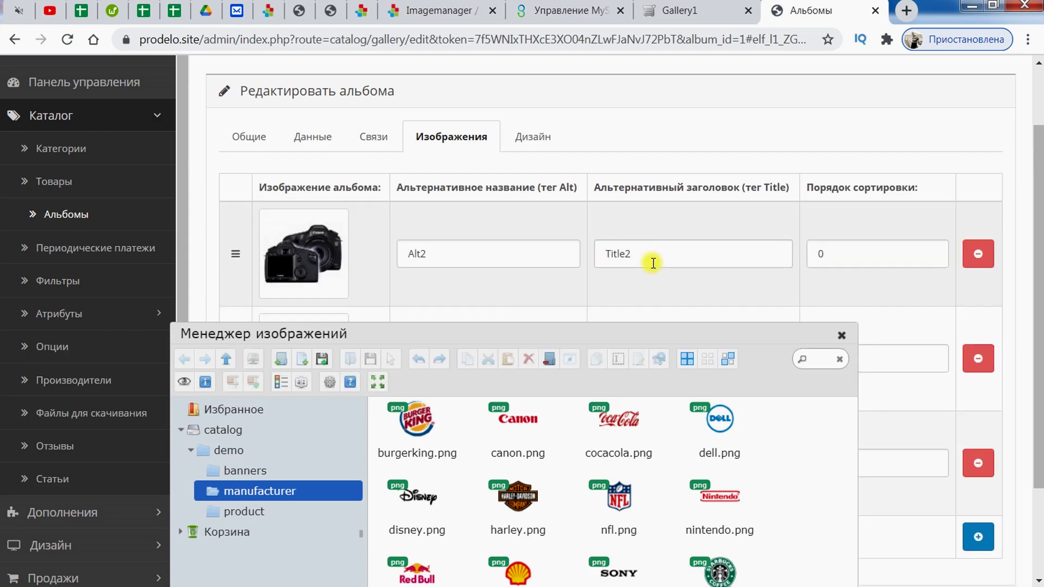
left_click_drag(762, 421, 416, 290)
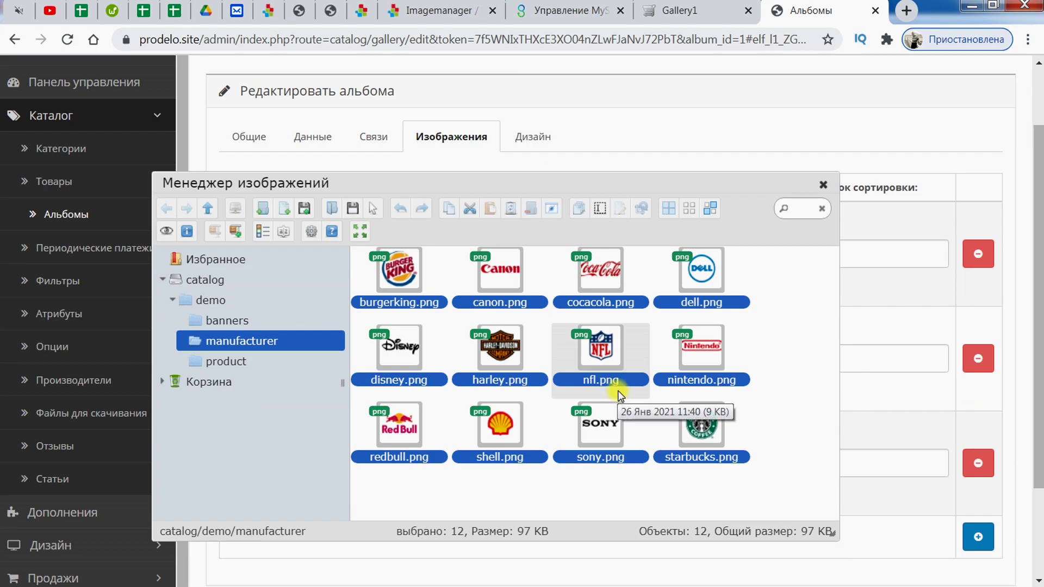
left_click(823, 185)
- Examine the first image's Alt field and open the album's "Дизайн" settings
double_click(484, 254)
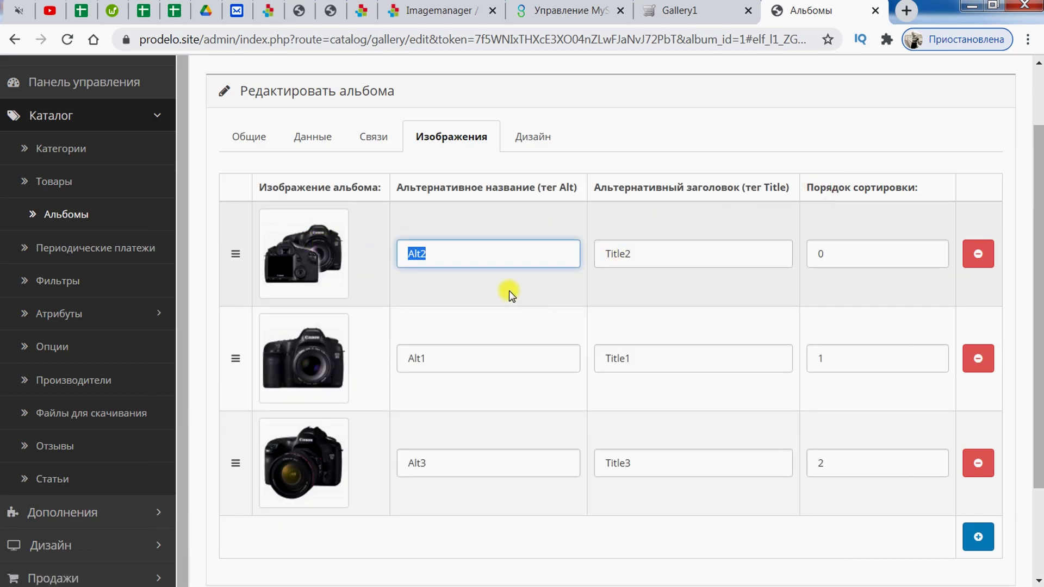
left_click(545, 256)
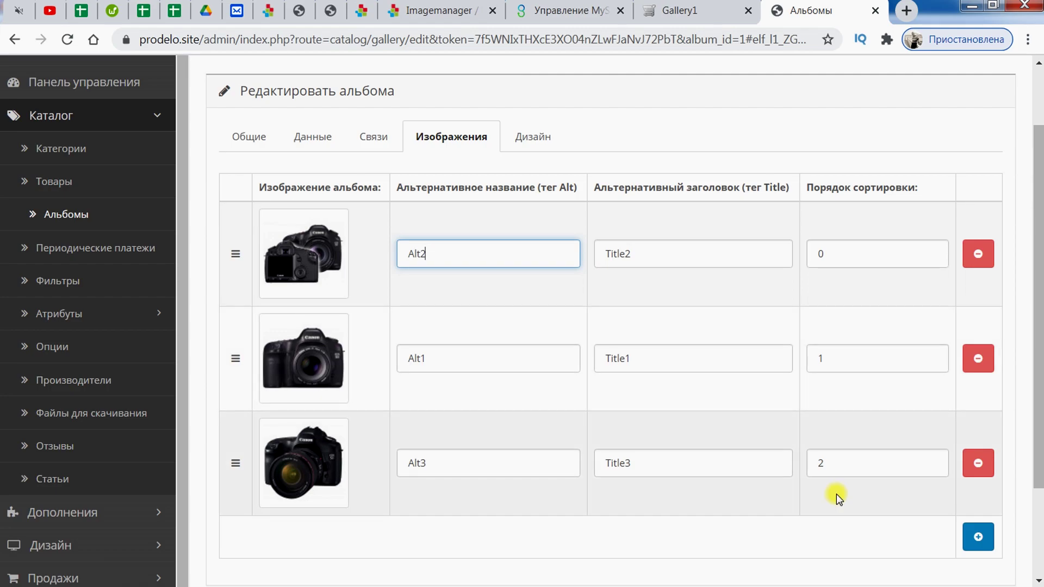
left_click(533, 137)
left_click(118, 200)
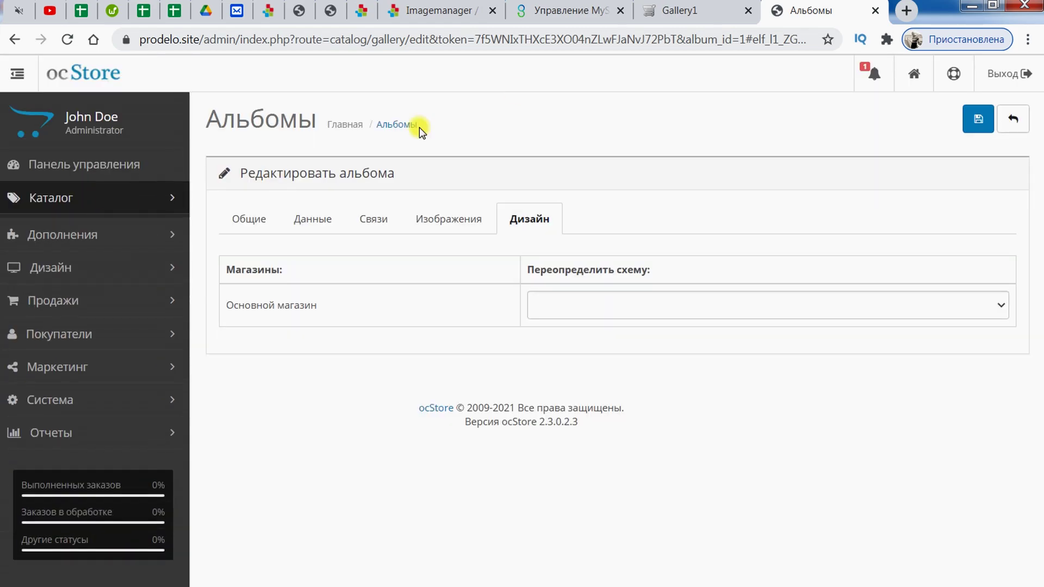
- View the "Альбомы" block on the storefront home page and on the "О нас" page
left_click(680, 11)
left_click(122, 117)
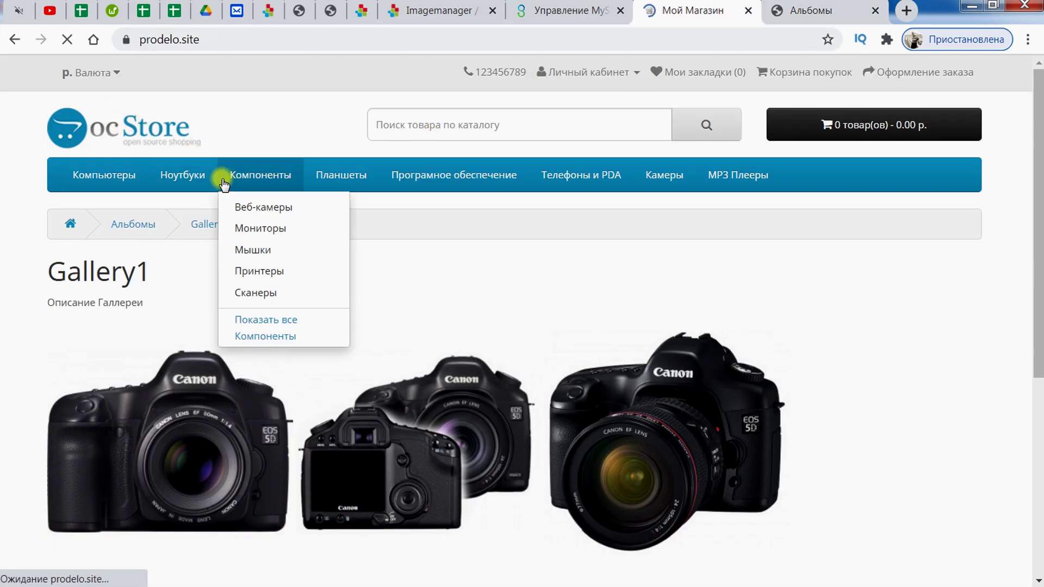
scroll(483, 325, "down", 5)
scroll(483, 327, "down", 10)
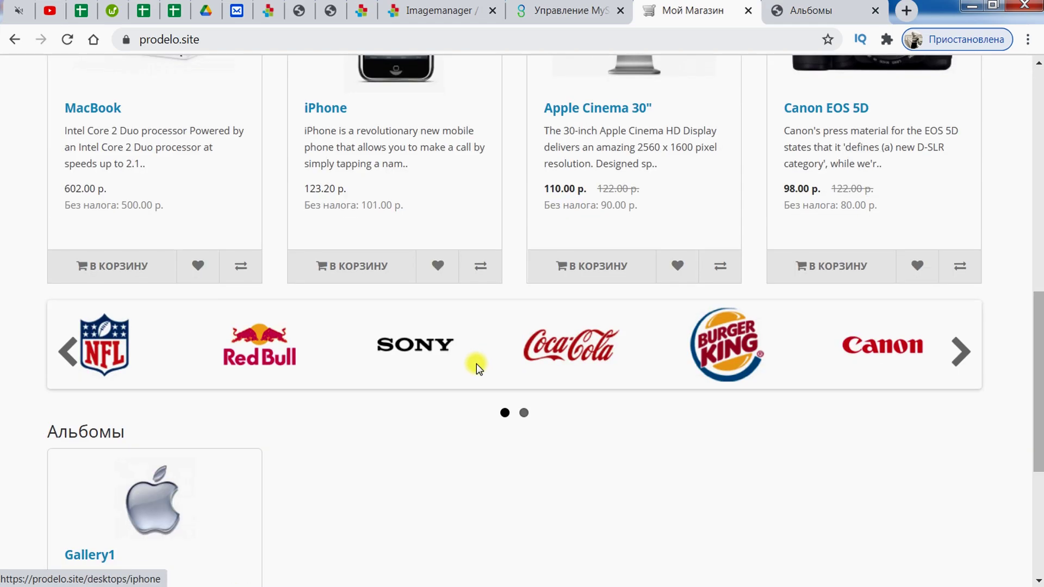
scroll(162, 244, "up", 15)
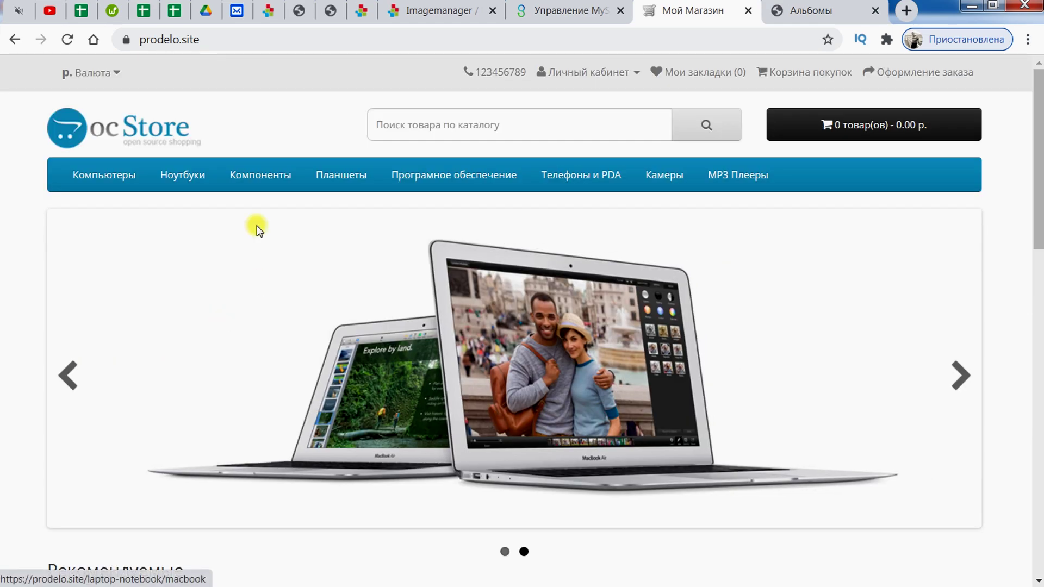
scroll(239, 272, "down", 5)
scroll(164, 435, "up", 3)
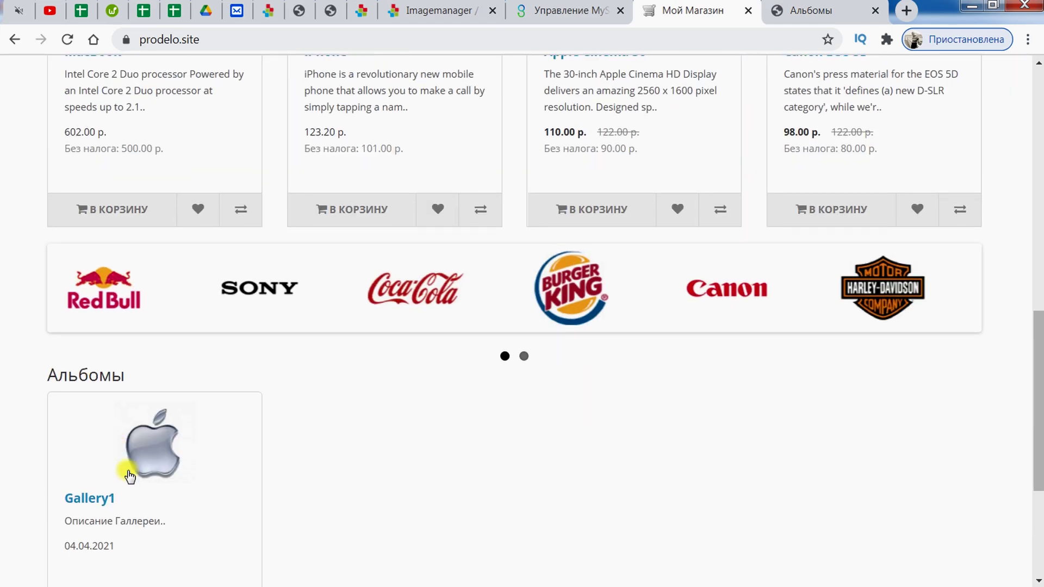
scroll(107, 417, "down", 4)
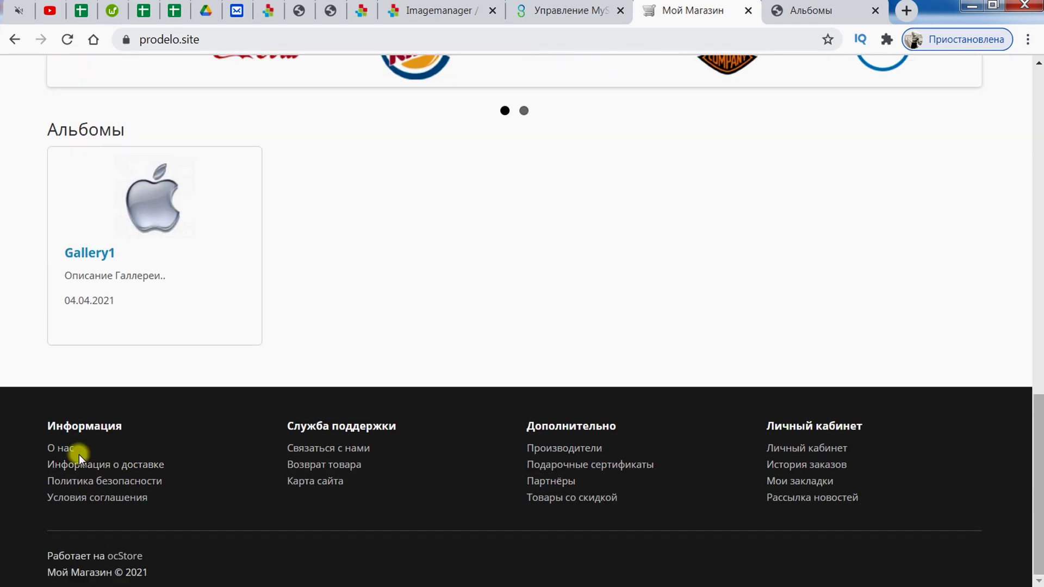
left_click(54, 448)
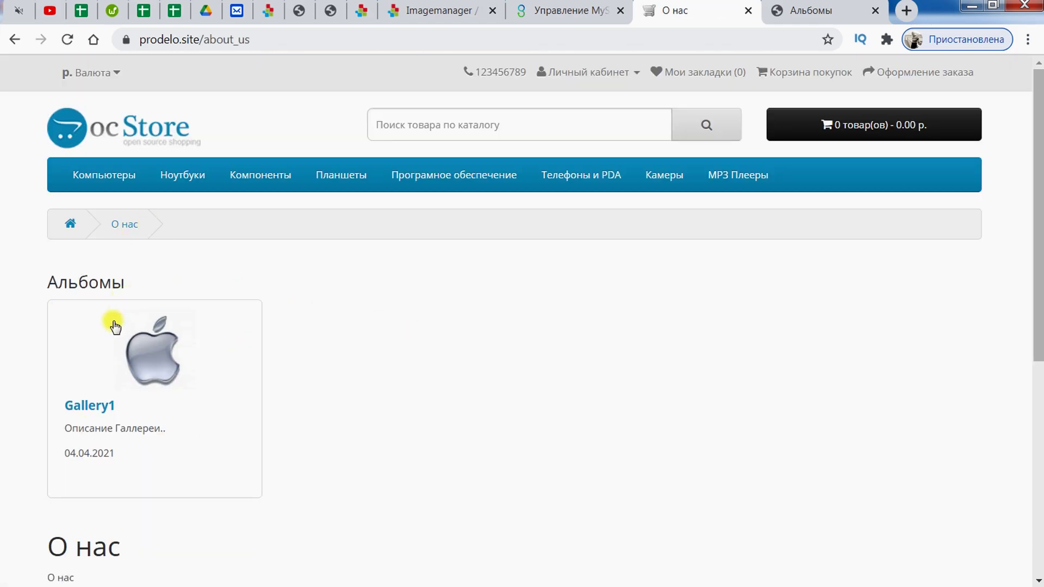
scroll(115, 326, "down", 2)
- Return to the admin panel and open the "Сканирующая галерея (Настройки)" module for editing from the extensions list
left_click(789, 10)
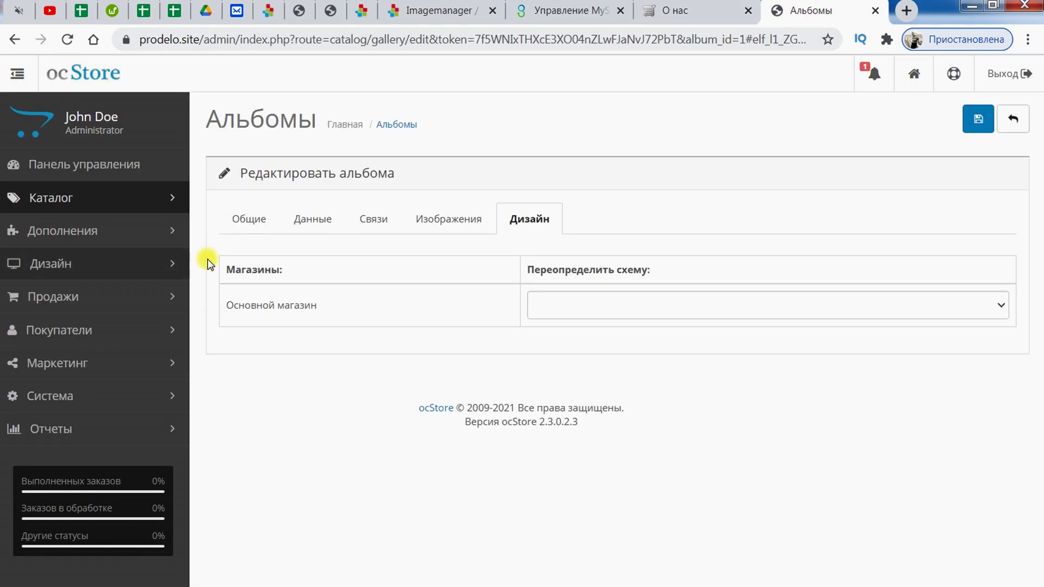
left_click(103, 229)
left_click(65, 293)
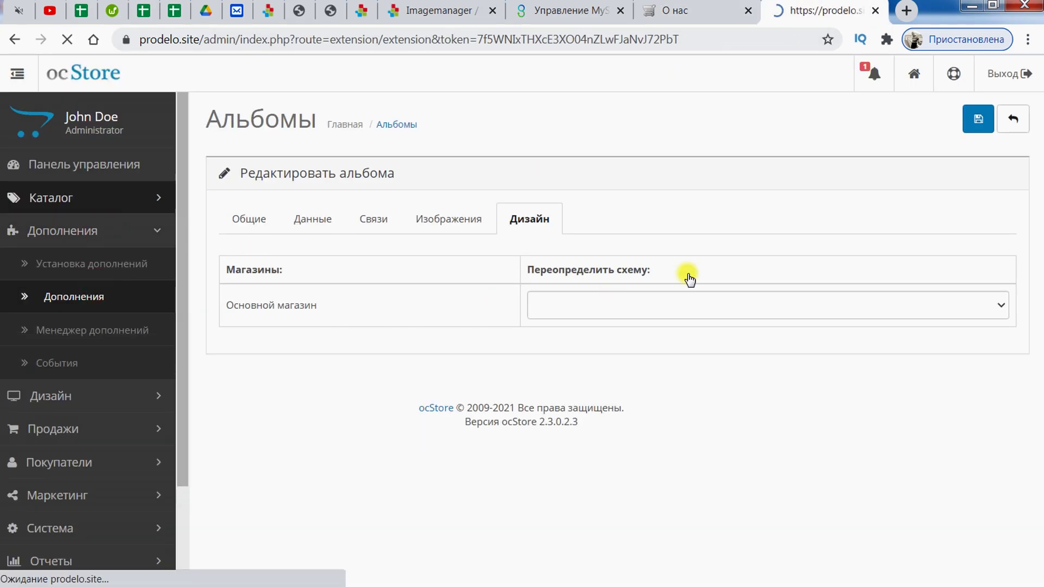
scroll(688, 252, "down", 9)
scroll(688, 250, "down", 5)
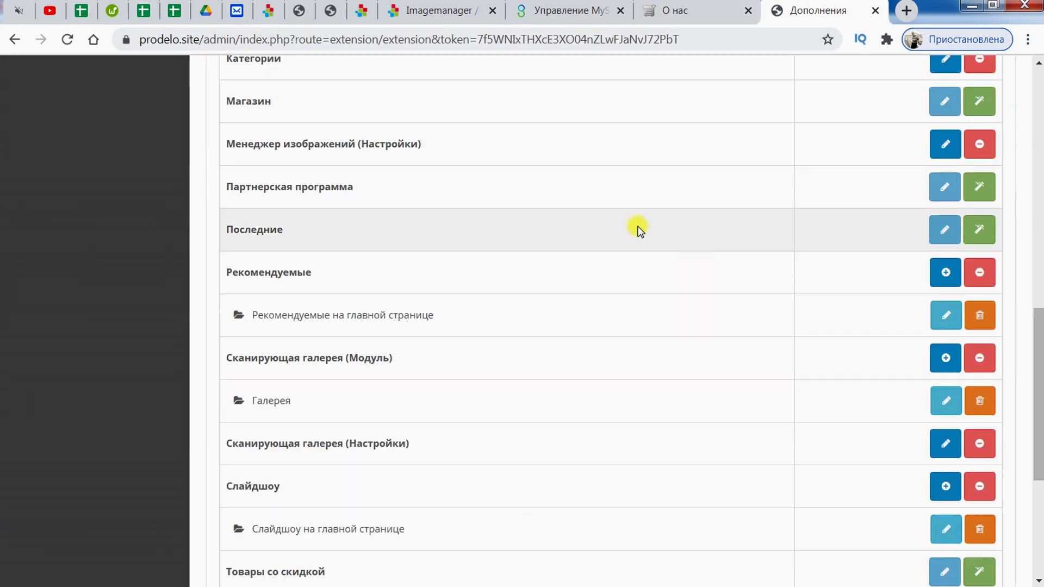
scroll(537, 249, "up", 2)
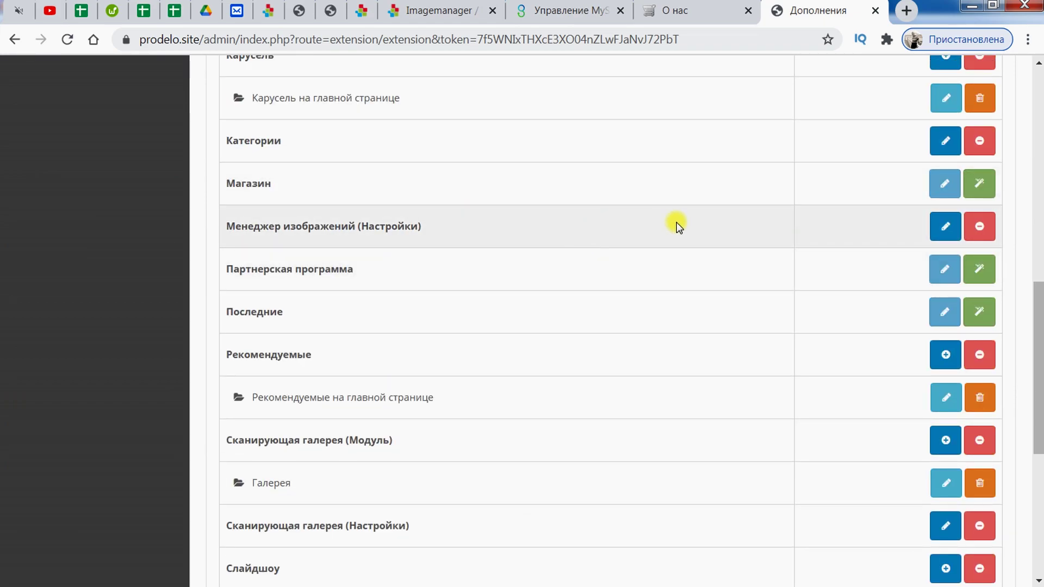
scroll(573, 354, "down", 5)
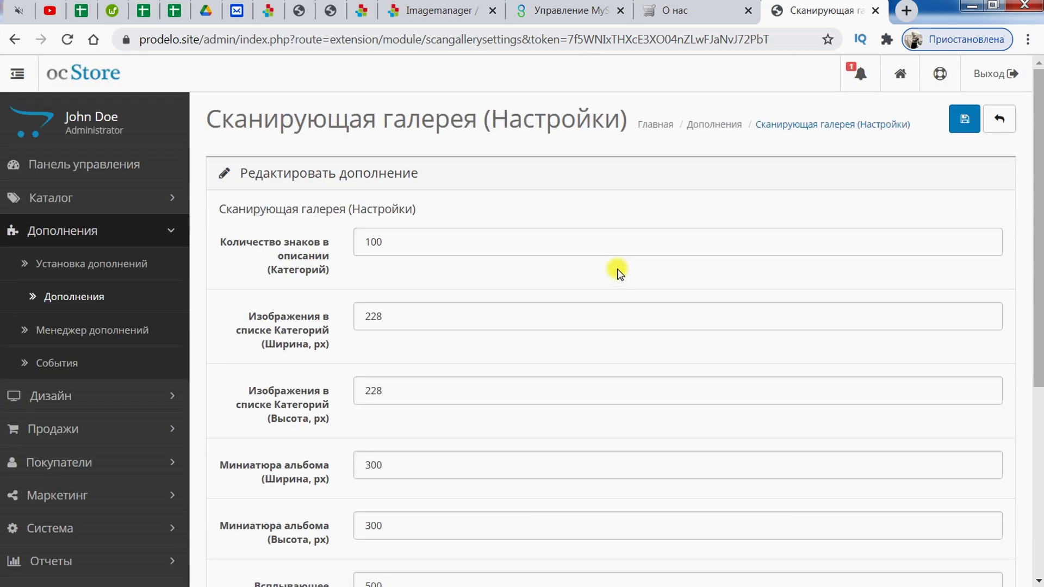
- Examine the category description character limit and the width and height fields for category list images
scroll(618, 269, "down", 2)
double_click(396, 165)
scroll(401, 227, "down", 4)
scroll(401, 226, "up", 5)
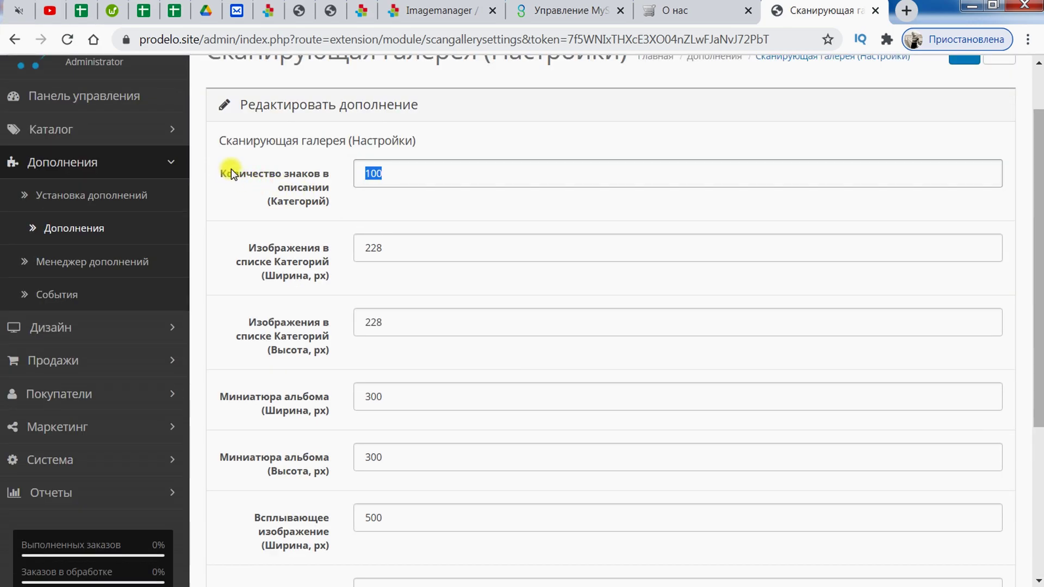
double_click(397, 177)
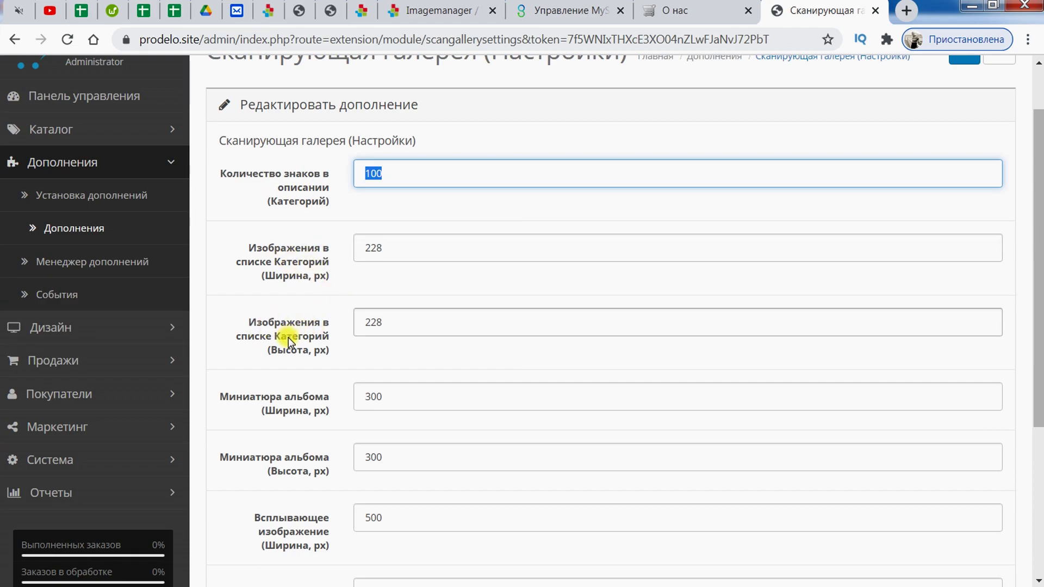
scroll(477, 380, "down", 3)
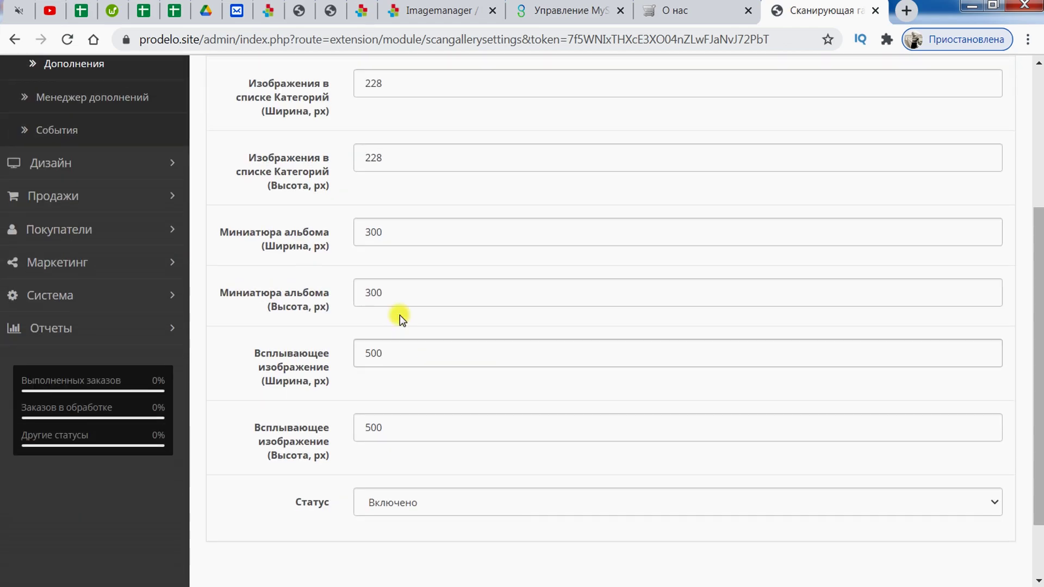
- Highlight the album thumbnail width and height settings and open the Gallery1 album on the storefront to view its thumbnails
left_click_drag(248, 237, 323, 243)
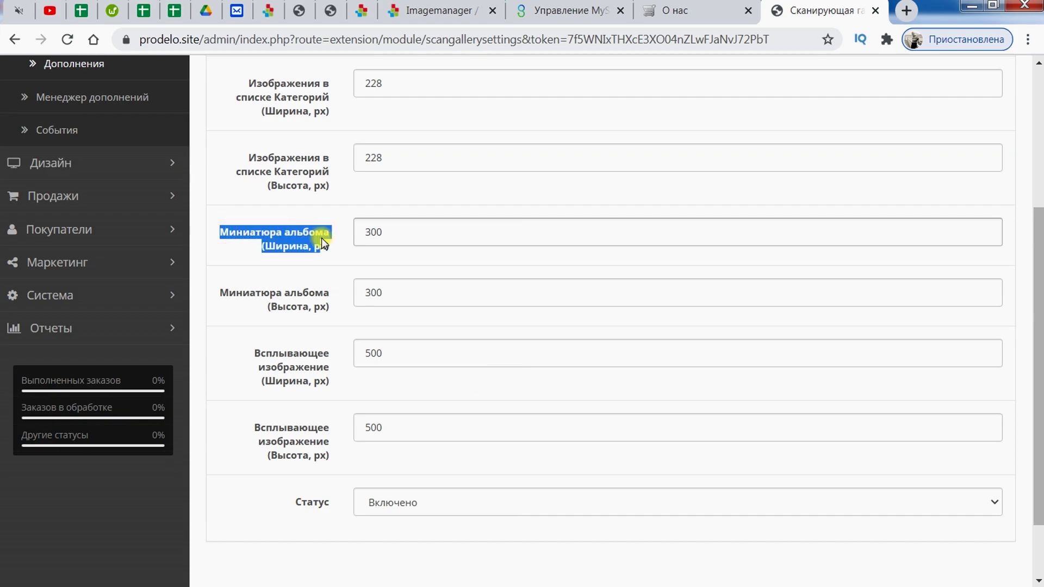
left_click(326, 252)
mouse_move(221, 228)
left_mouse_down()
mouse_move(289, 237)
mouse_move(336, 306)
left_mouse_up()
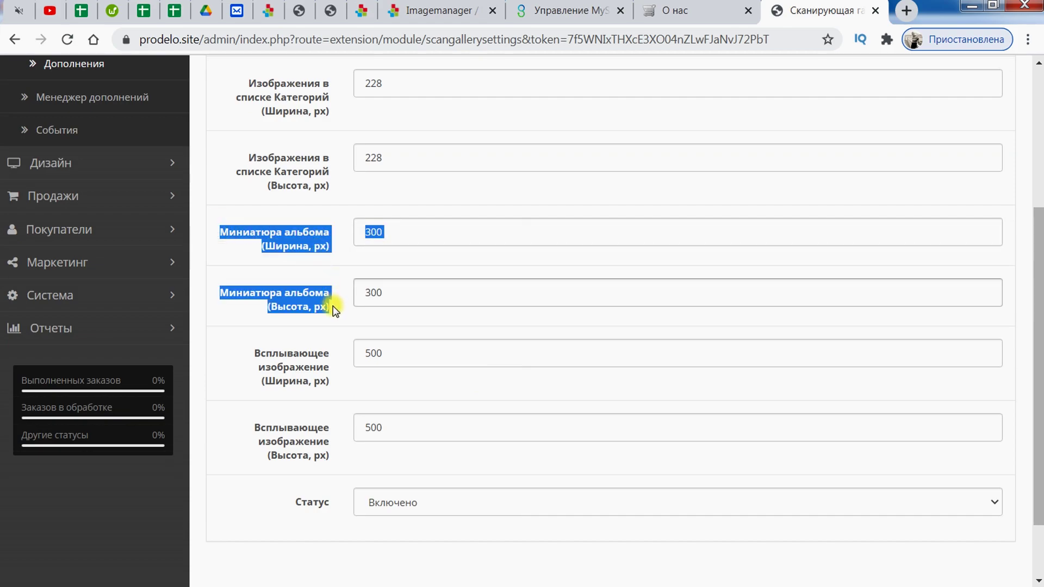
left_click(675, 11)
left_click(151, 277)
scroll(448, 253, "down", 1)
scroll(448, 253, "down", 3)
scroll(158, 243, "up", 2)
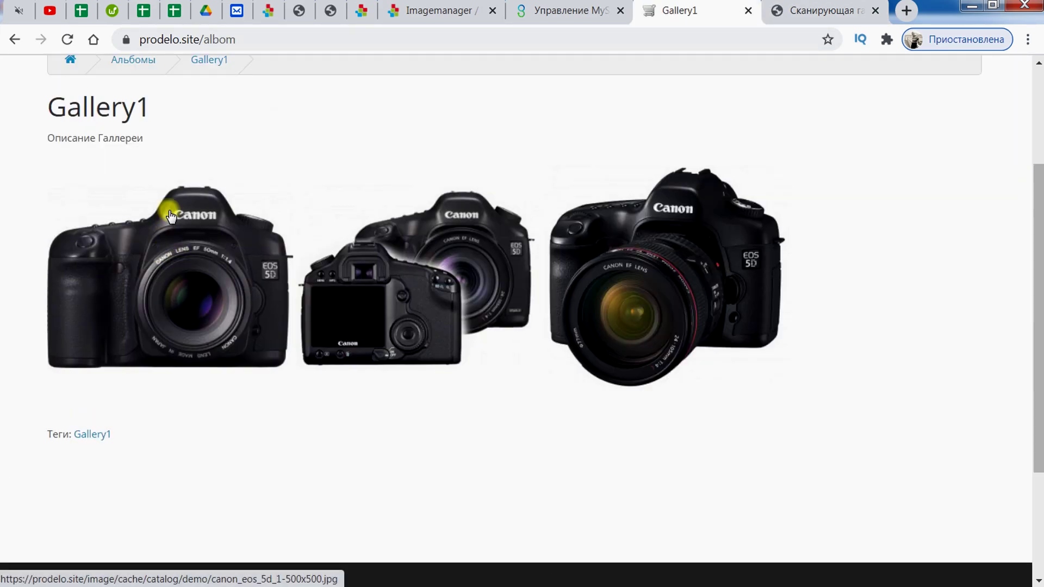
- Compare the album thumbnail width and height fields in the module settings with the images on the Gallery1 page
left_click(799, 6)
left_click(432, 233)
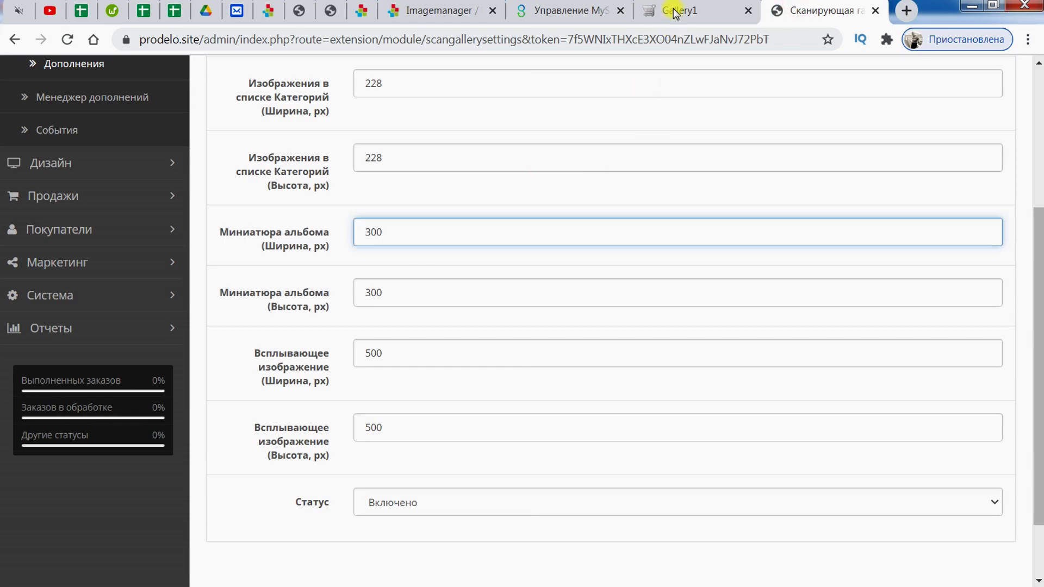
left_click(674, 10)
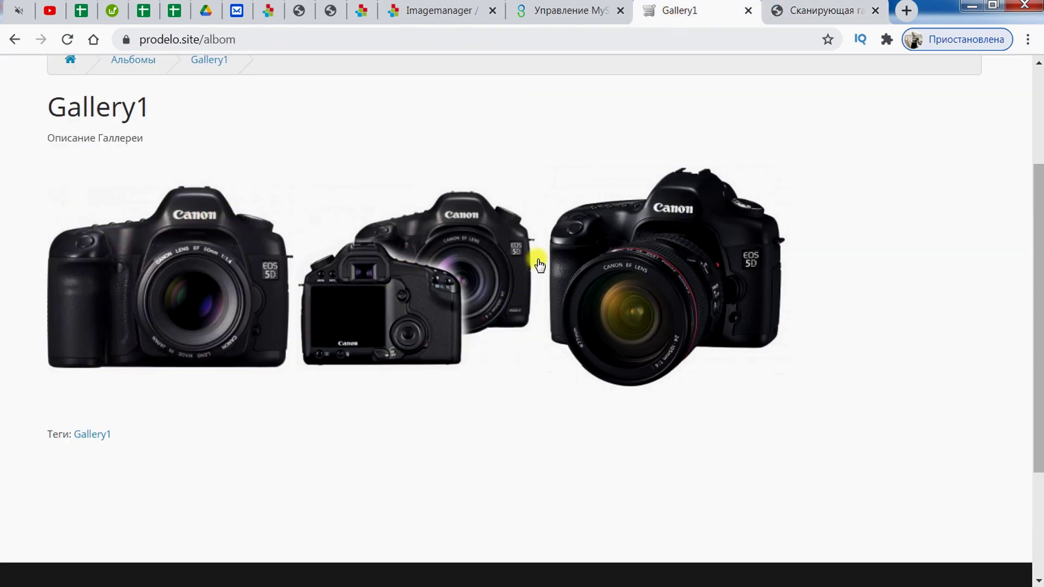
left_click(800, 10)
double_click(438, 233)
double_click(406, 293)
- Examine the popup image width setting and enlarge the first Gallery1 photo on the storefront to compare
left_click(264, 322)
scroll(283, 283, "down", 1)
scroll(304, 272, "down", 1)
double_click(419, 271)
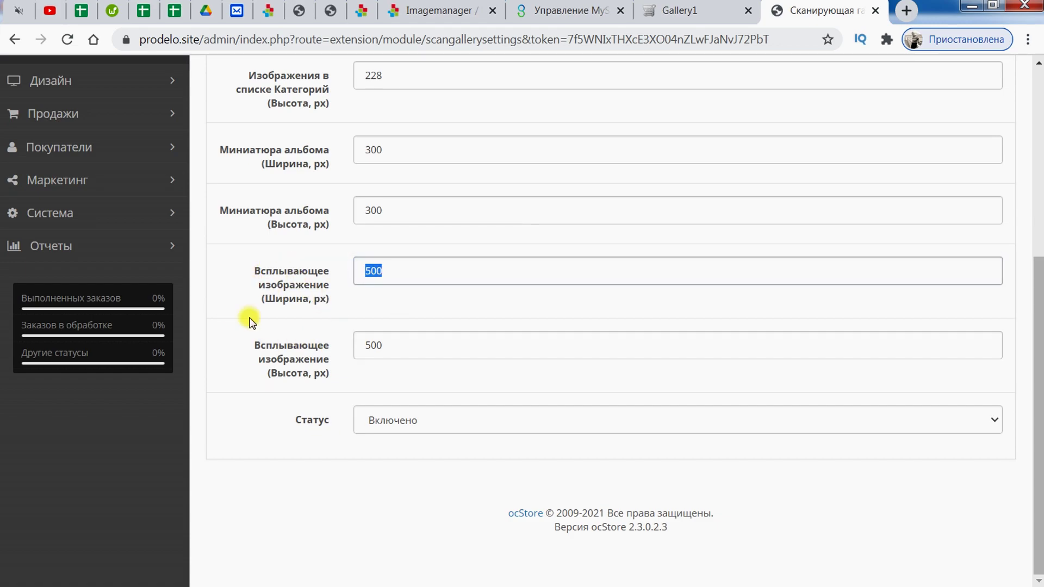
left_click(677, 11)
left_click(236, 276)
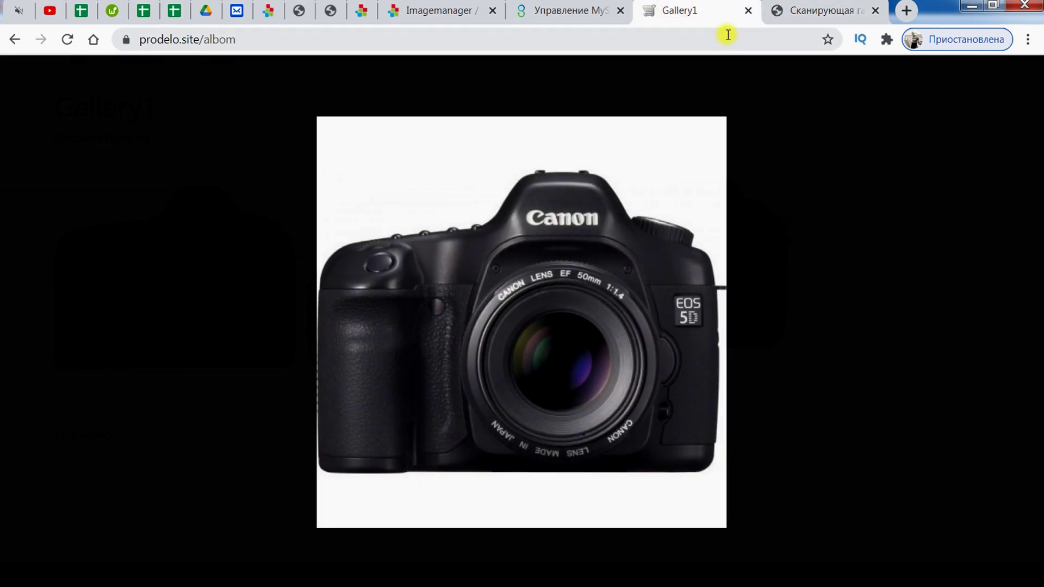
- Leave the scanning gallery settings and open the Галерея entry of the Сканирующая галерея (Модуль) extension for editing
left_click(788, 10)
scroll(424, 218, "up", 5)
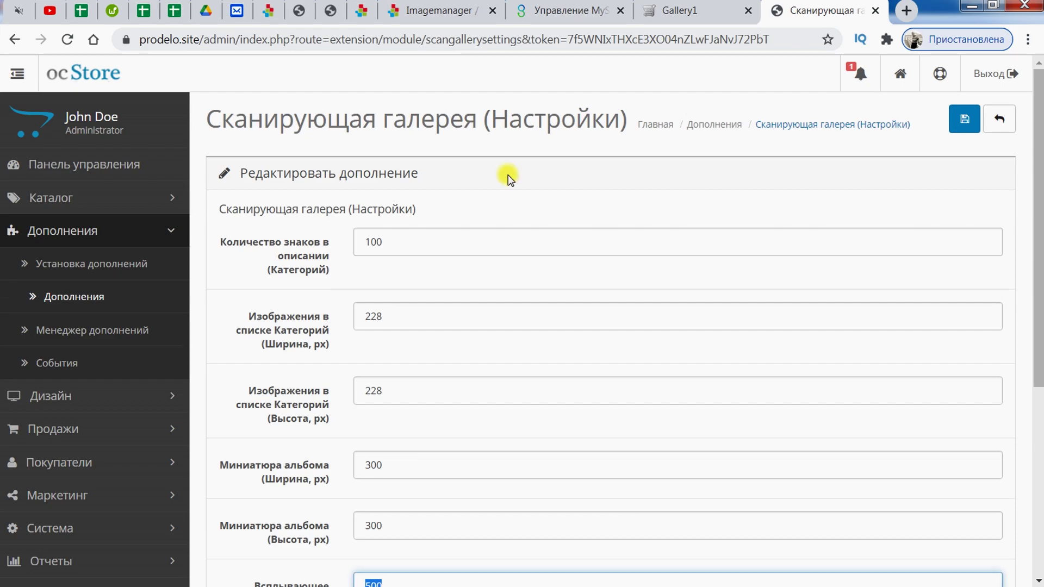
left_click(700, 125)
scroll(537, 249, "down", 10)
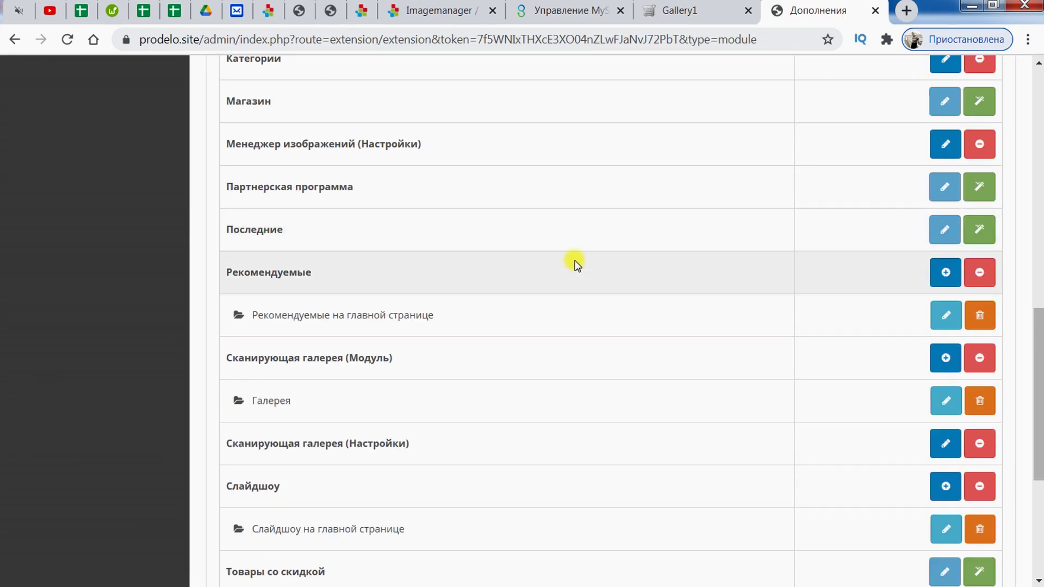
scroll(571, 346, "down", 3)
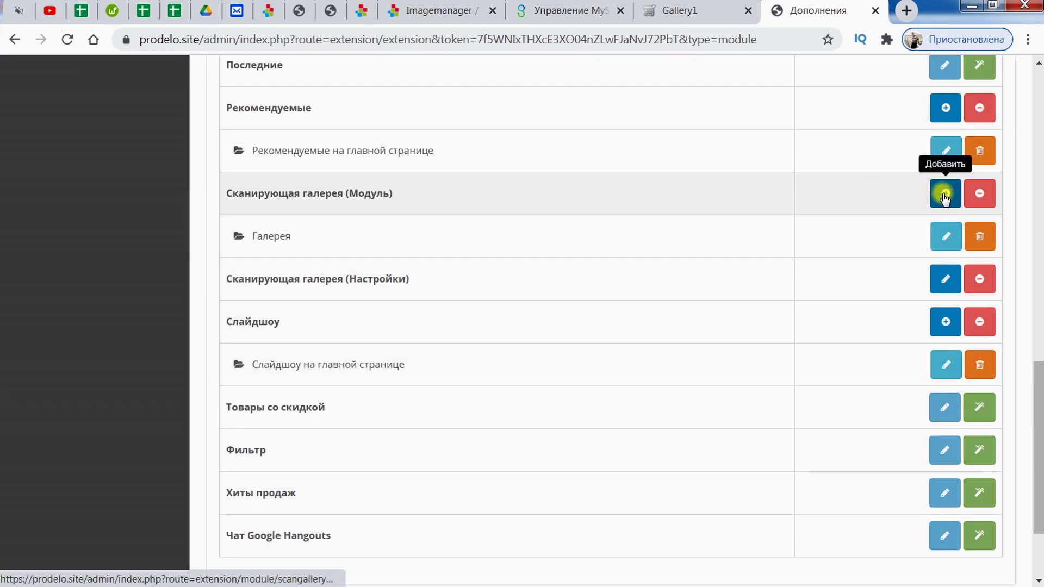
left_click(946, 236)
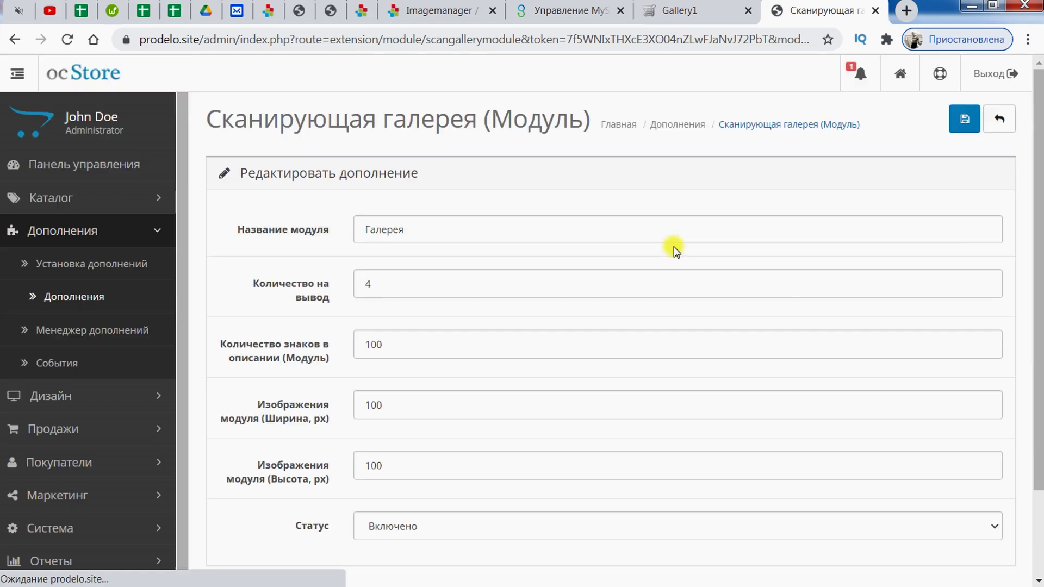
- Examine the Галерея module's name, number of albums to output and description character limit fields
scroll(674, 247, "down", 2)
scroll(622, 254, "up", 2)
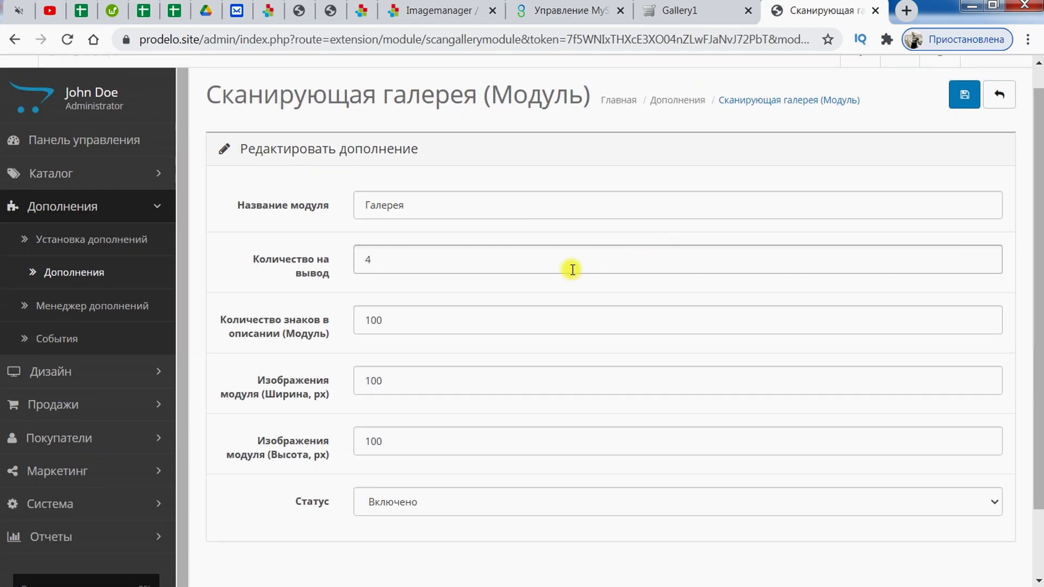
left_click_drag(415, 203, 313, 196)
left_click(433, 253)
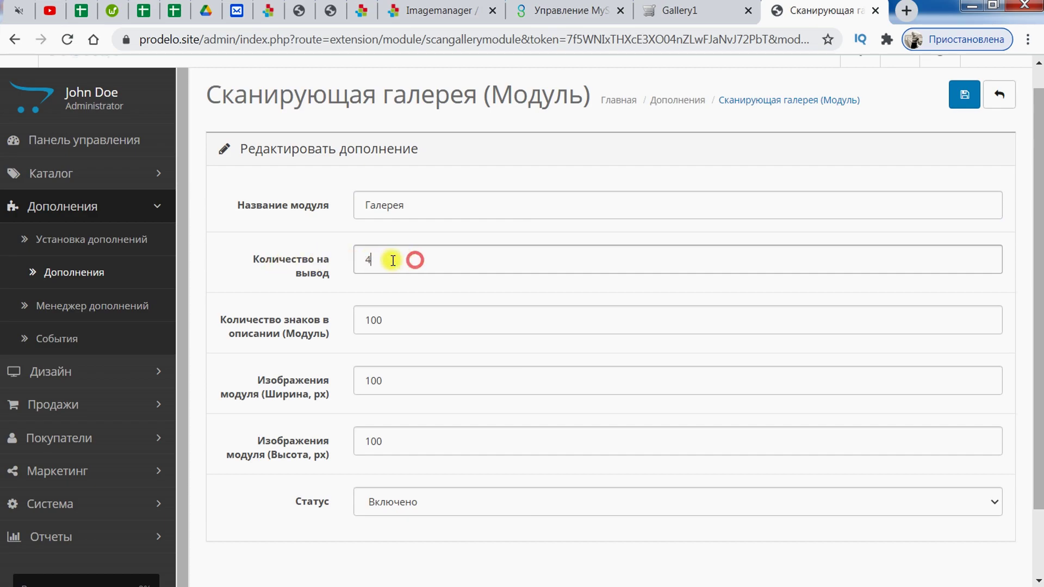
double_click(367, 260)
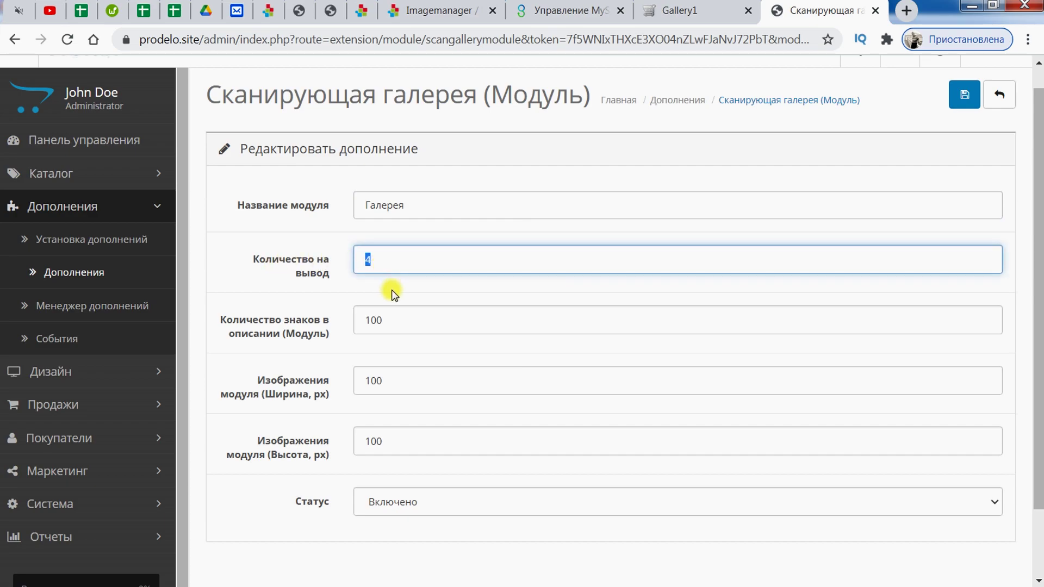
scroll(404, 302, "down", 2)
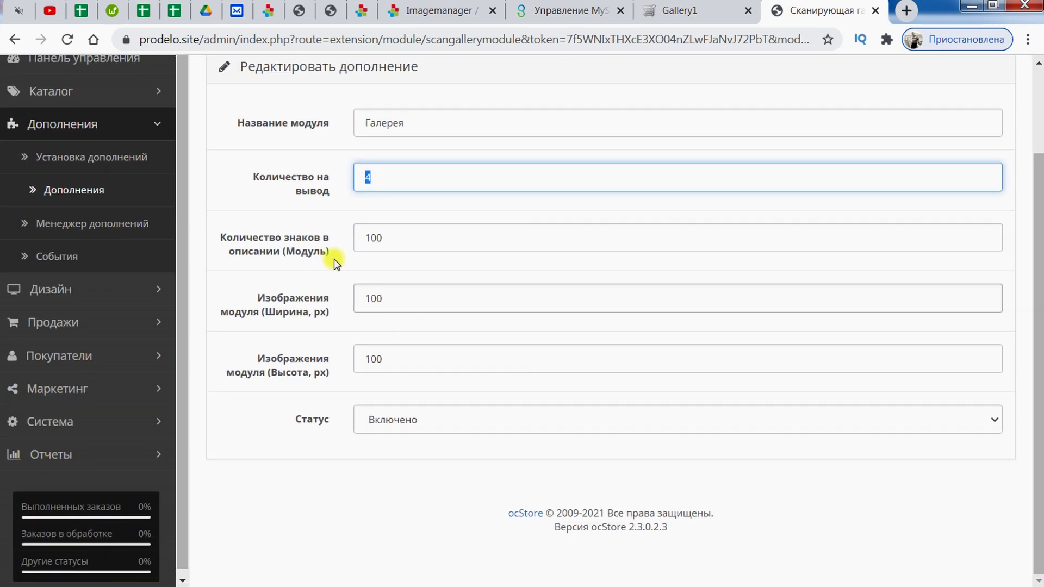
left_click_drag(218, 235, 341, 250)
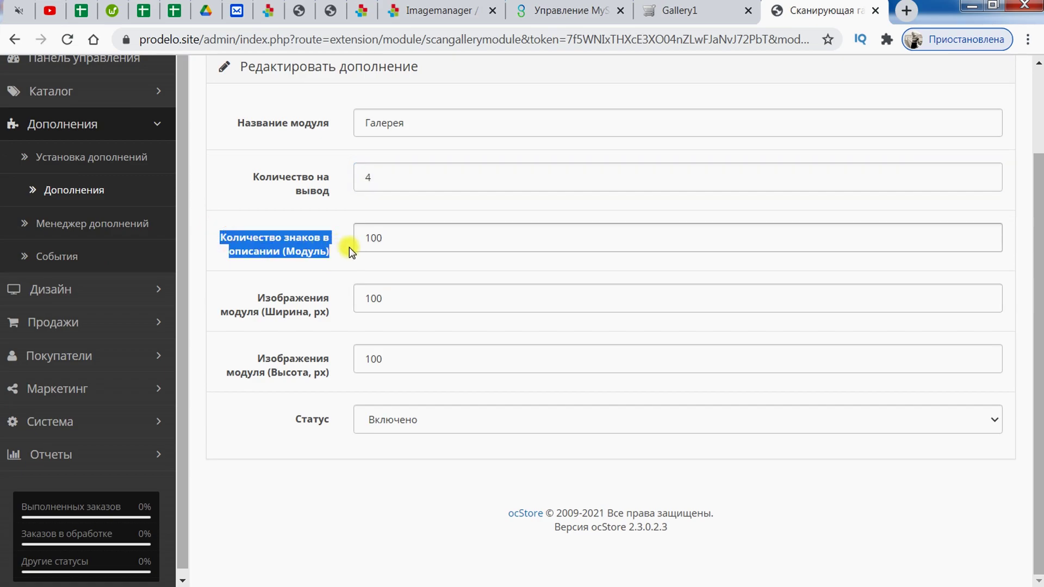
- Close the enlarged photo on the storefront and highlight the image width setting in the Галерея module form
left_click(655, 4)
left_click(841, 154)
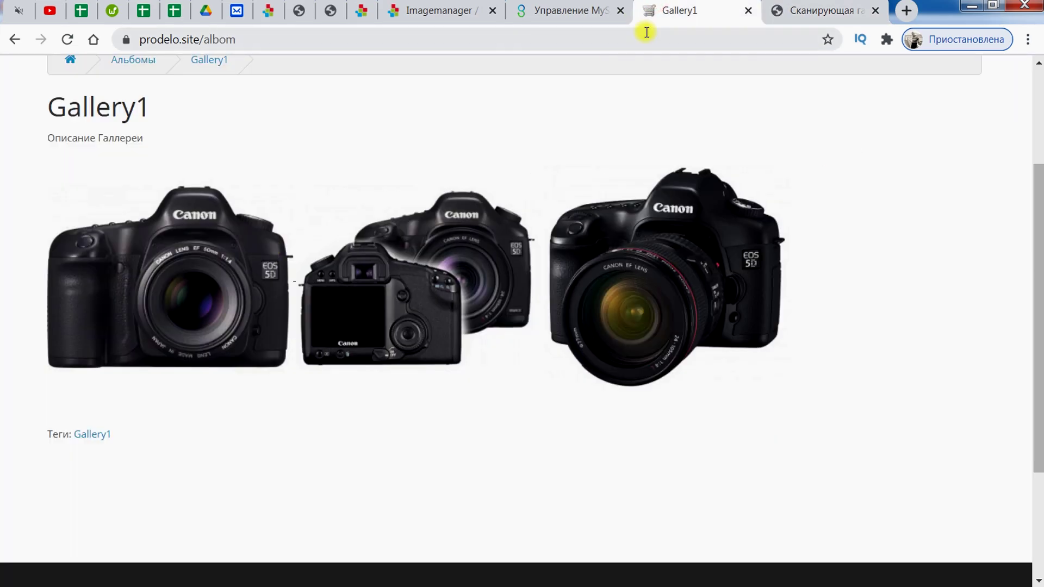
left_click(789, 11)
left_click(270, 312)
left_click_drag(243, 292, 336, 323)
left_click(333, 320)
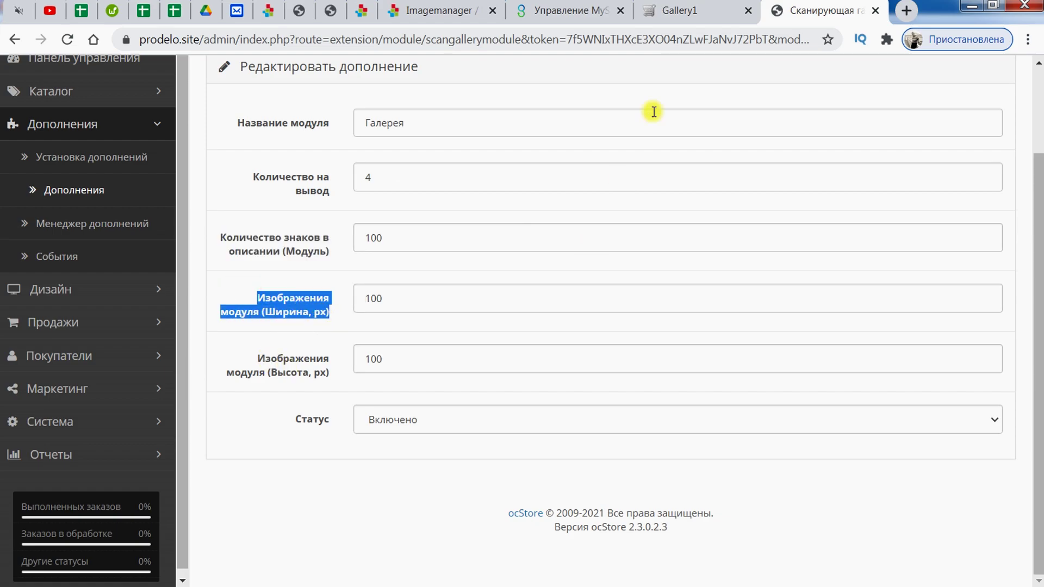
- Check the Альбомы block on the storefront home page against the Галерея module settings
left_click(678, 24)
key("F5")
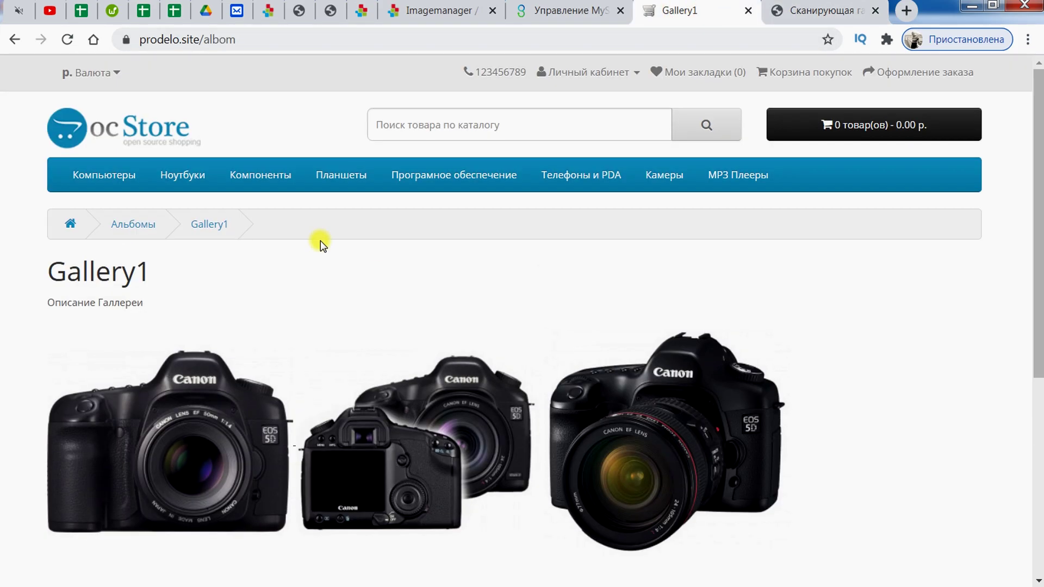
scroll(299, 300, "down", 15)
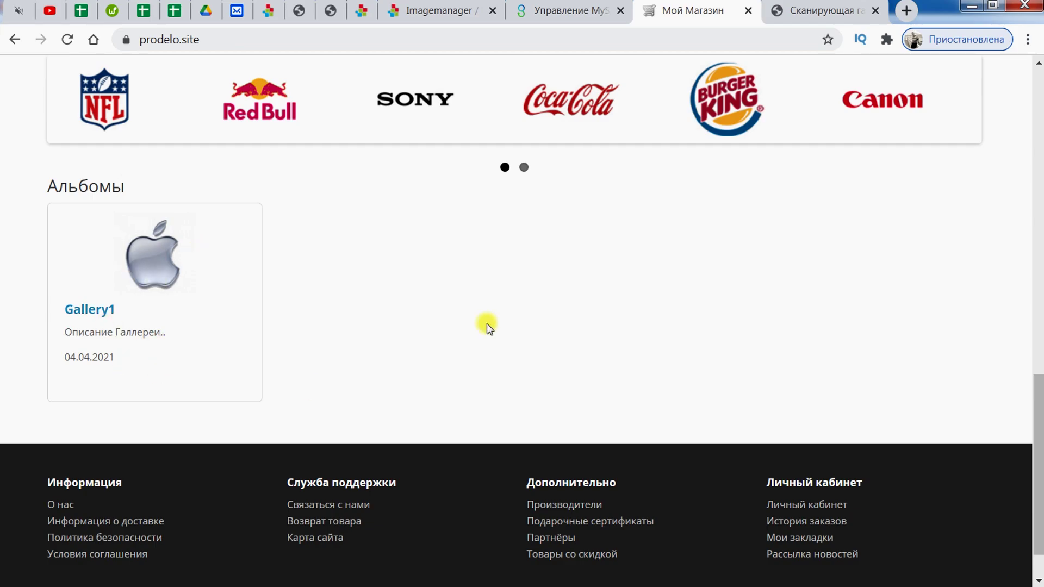
left_click(816, 11)
scroll(625, 93, "up", 2)
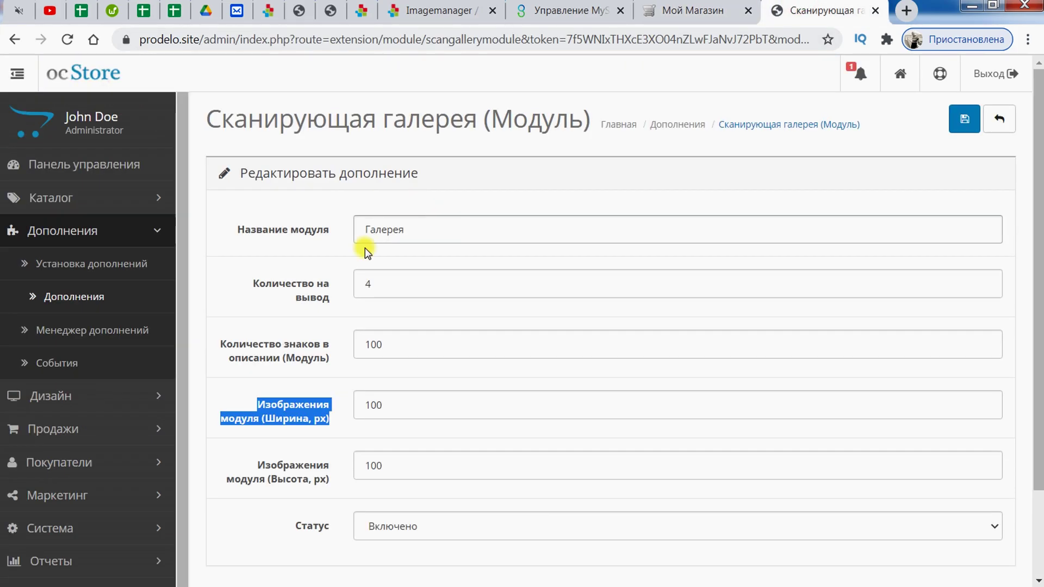
- Open the Главная layout in the design schemes and examine the module options for its Галерея placement at the page top
left_click(678, 124)
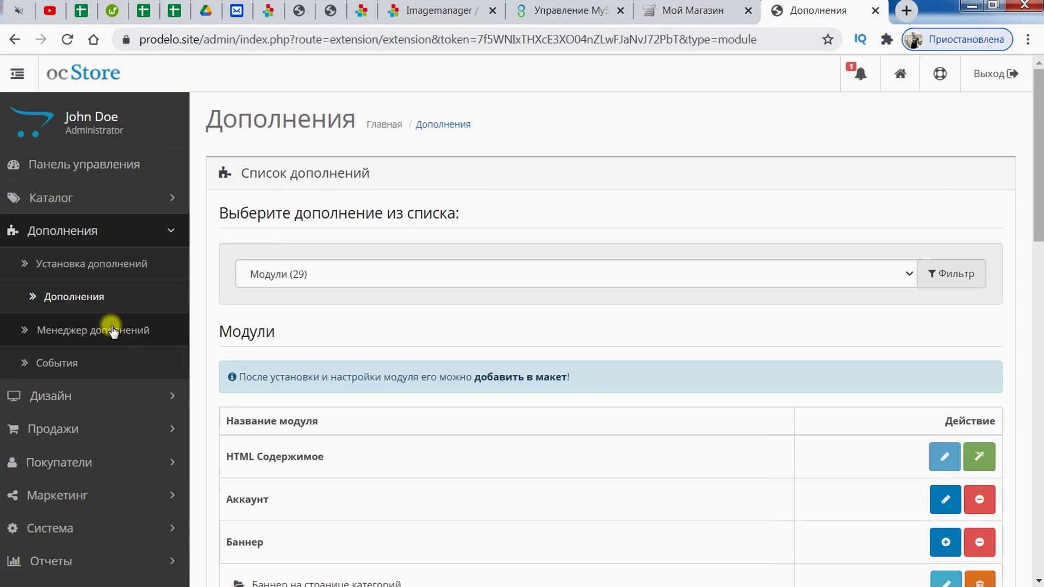
left_click(95, 395)
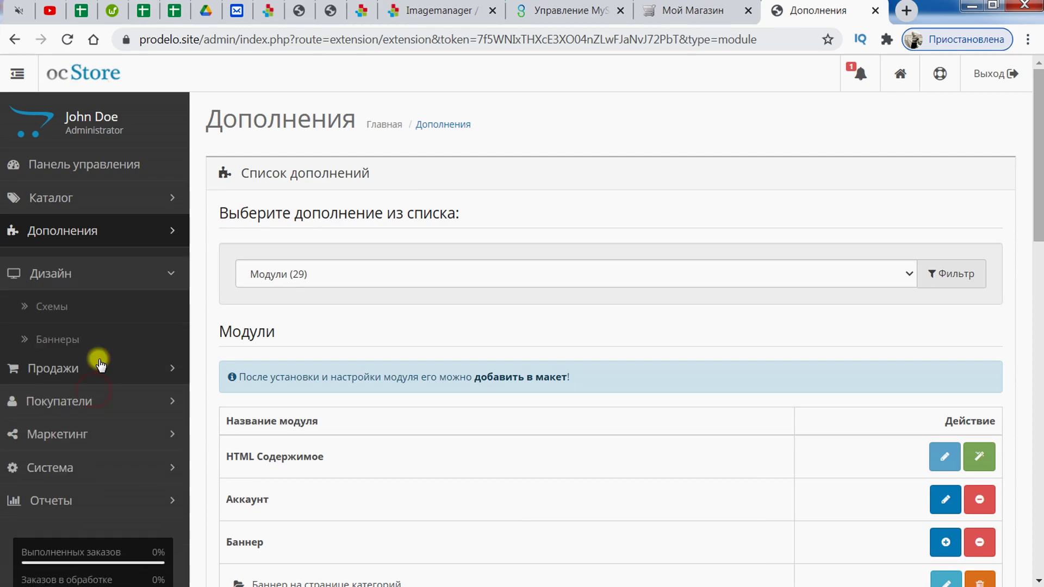
left_click(76, 309)
scroll(799, 234, "down", 3)
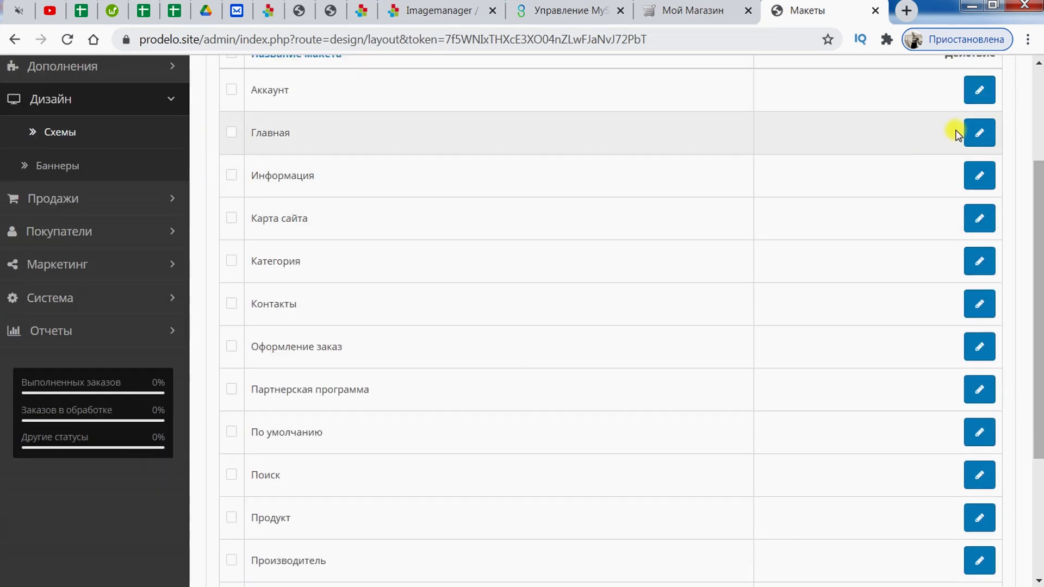
left_click(973, 134)
scroll(683, 237, "down", 5)
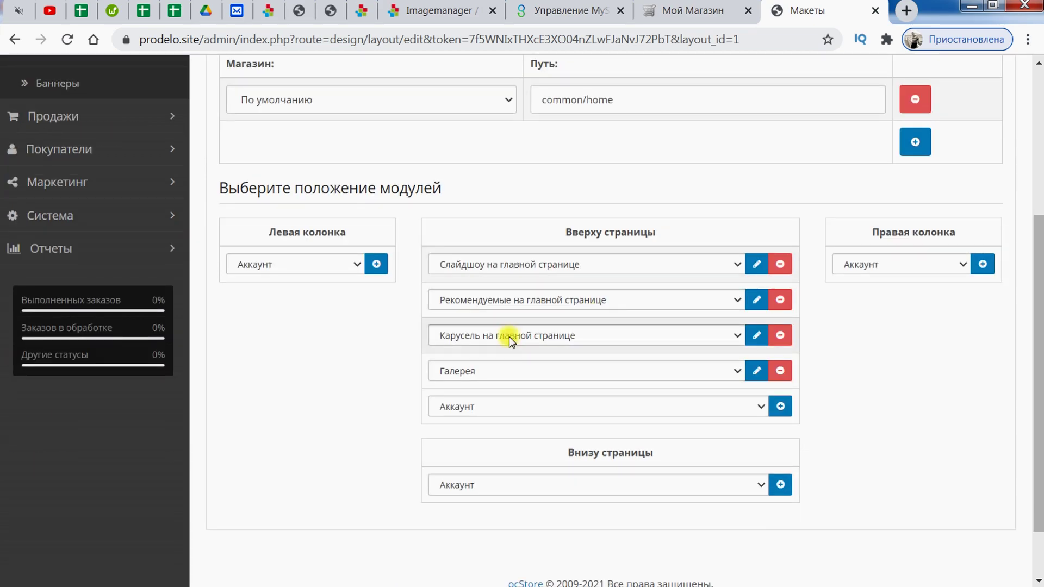
left_click(557, 373)
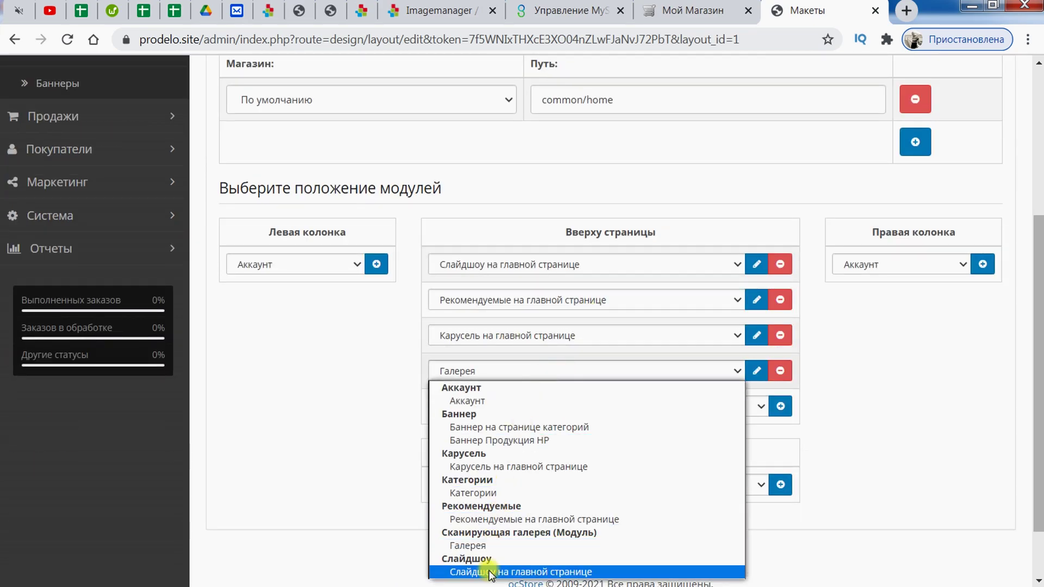
scroll(314, 292, "up", 3)
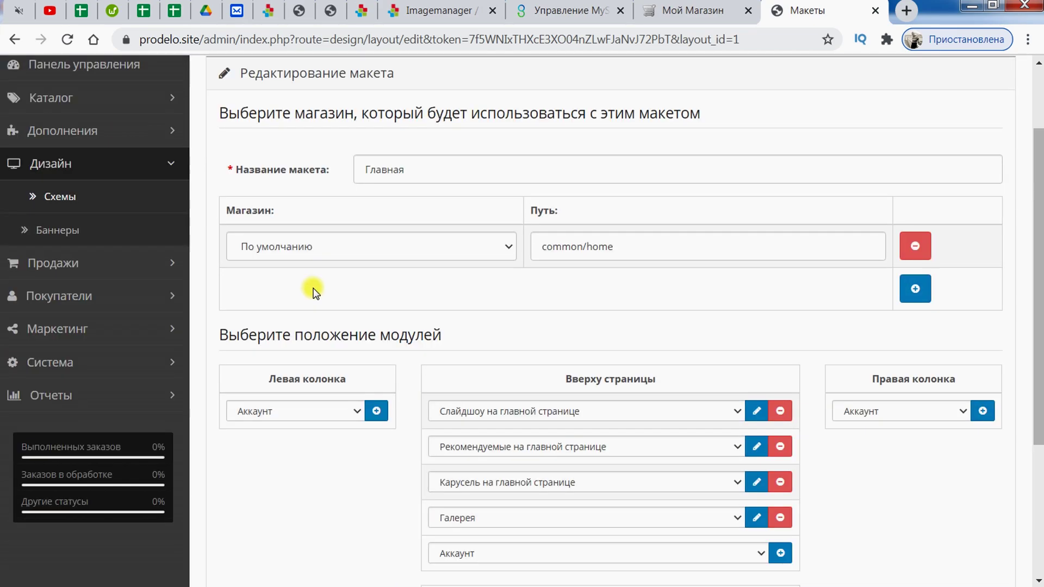
- Open the Информация layout and examine the Галерея module selection in its page-top area
scroll(314, 292, "up", 2)
left_click(374, 126)
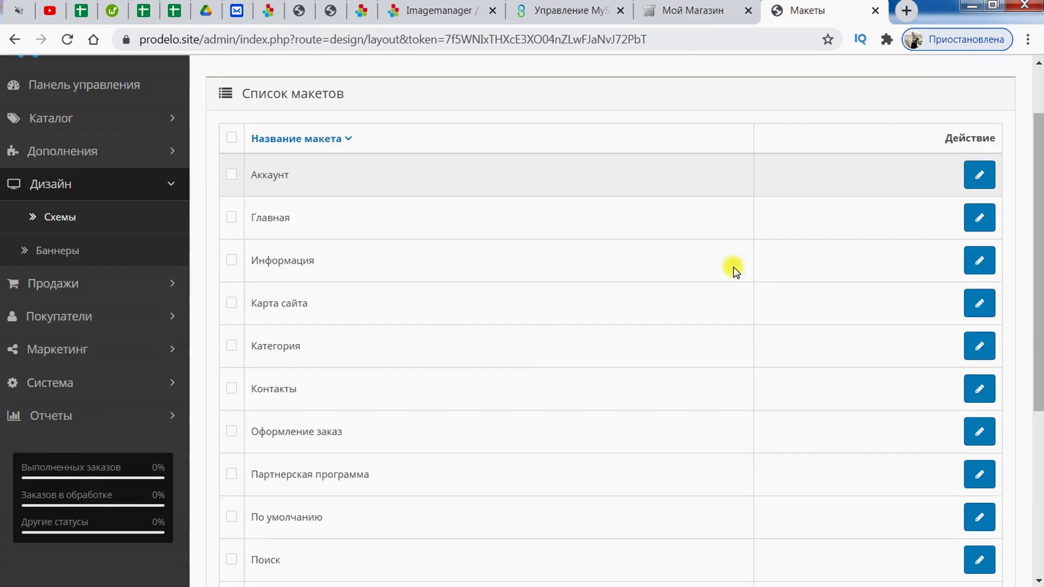
scroll(618, 182, "down", 2)
left_click(968, 181)
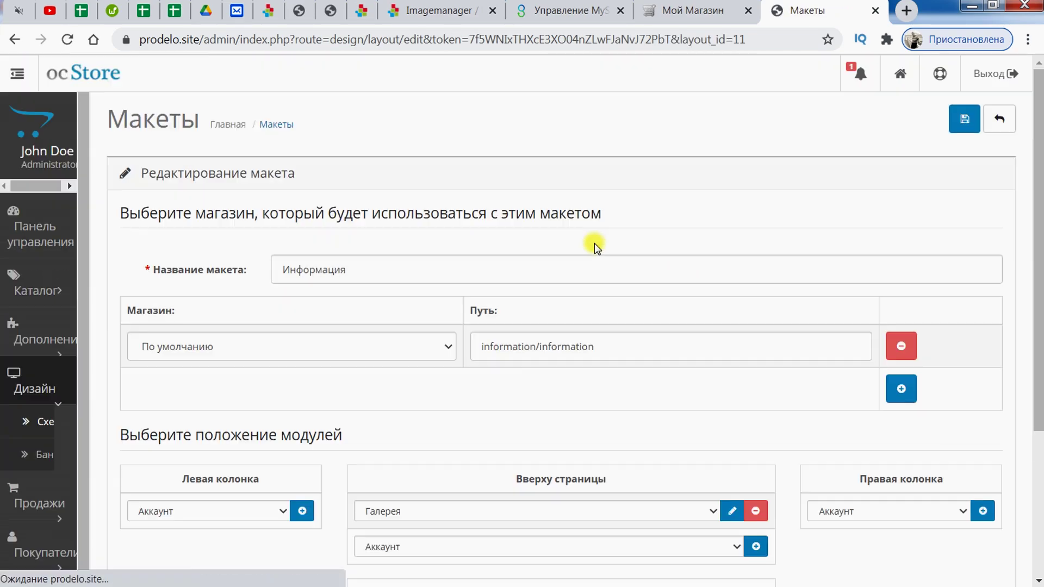
scroll(599, 261, "down", 4)
left_click(605, 300)
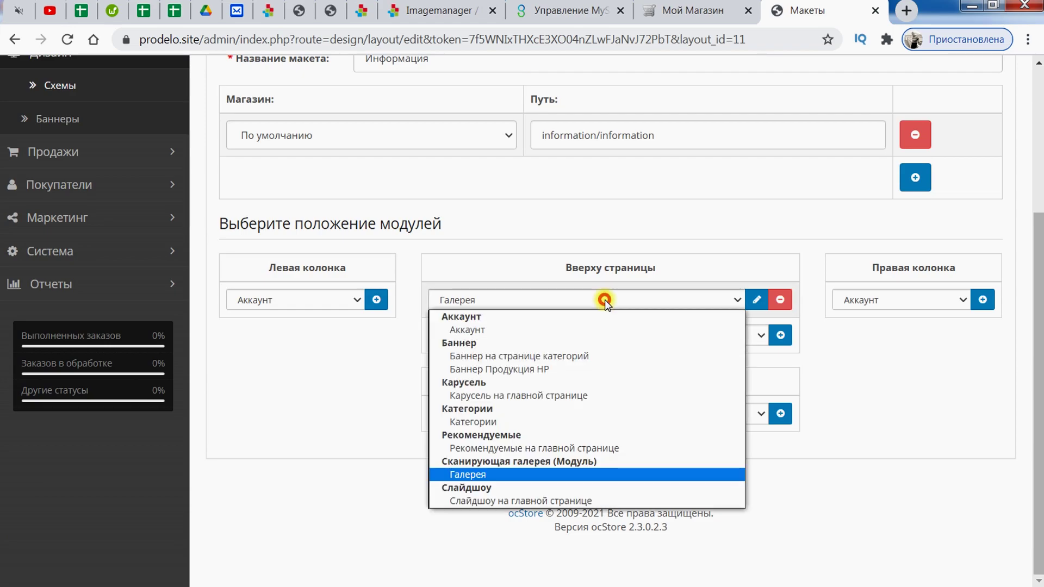
left_click(481, 475)
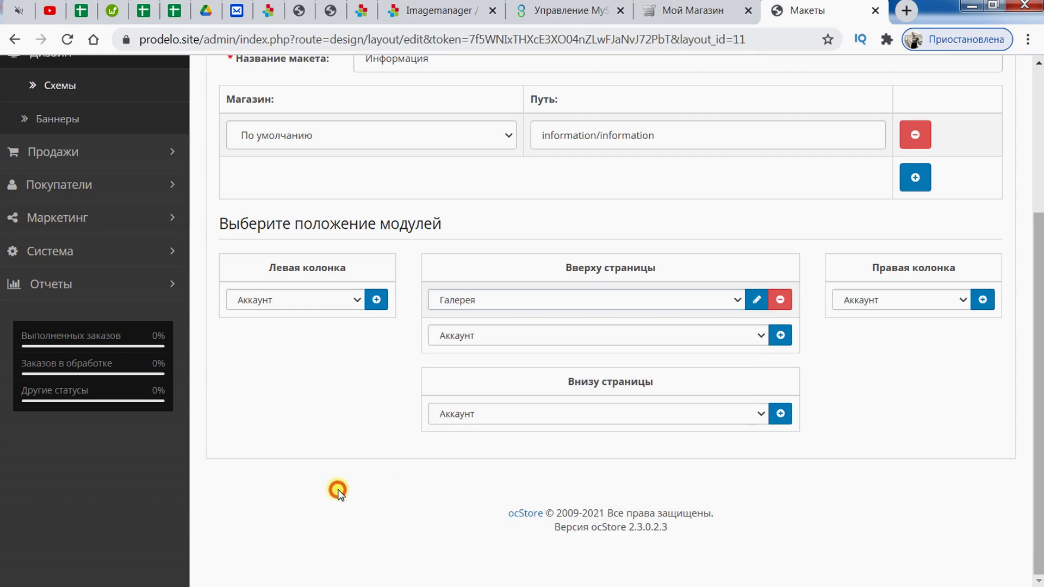
- Open the Категория layout and add the Галерея module to its page-top area
scroll(384, 236, "up", 4)
left_click(375, 124)
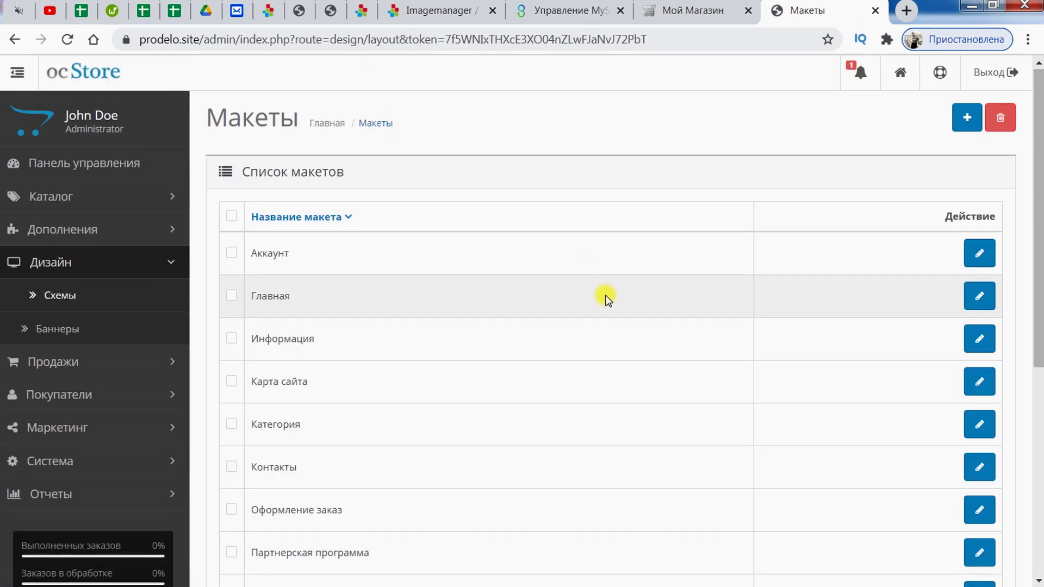
scroll(700, 261, "down", 3)
left_click(976, 262)
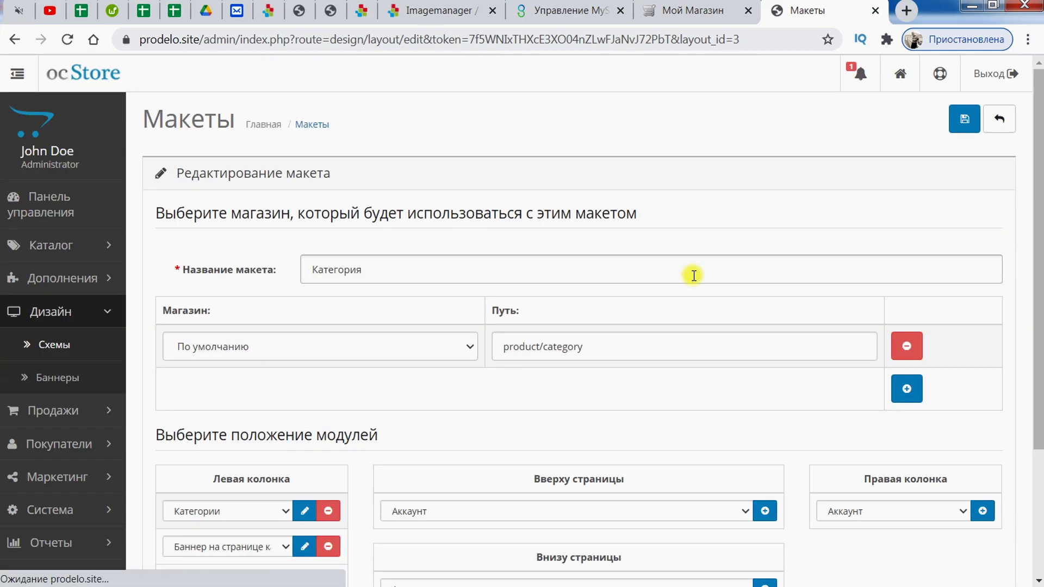
scroll(691, 279, "down", 4)
left_click(626, 338)
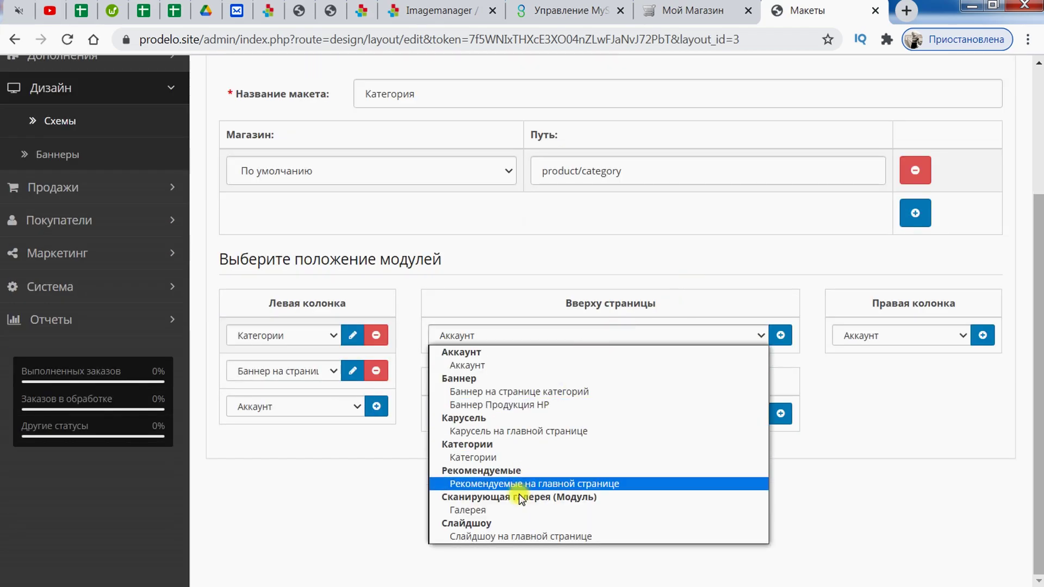
left_click(514, 512)
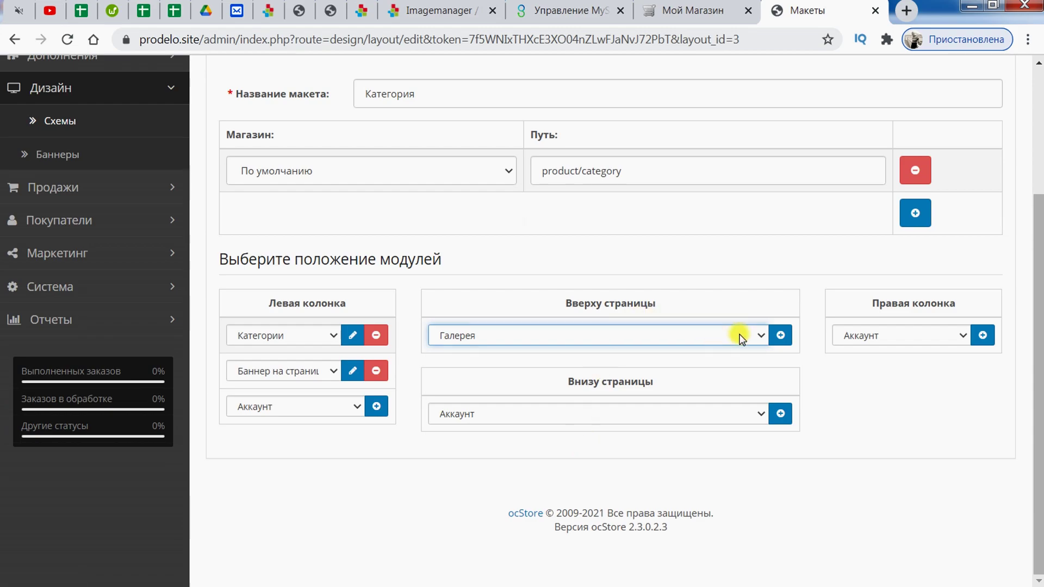
left_click(780, 335)
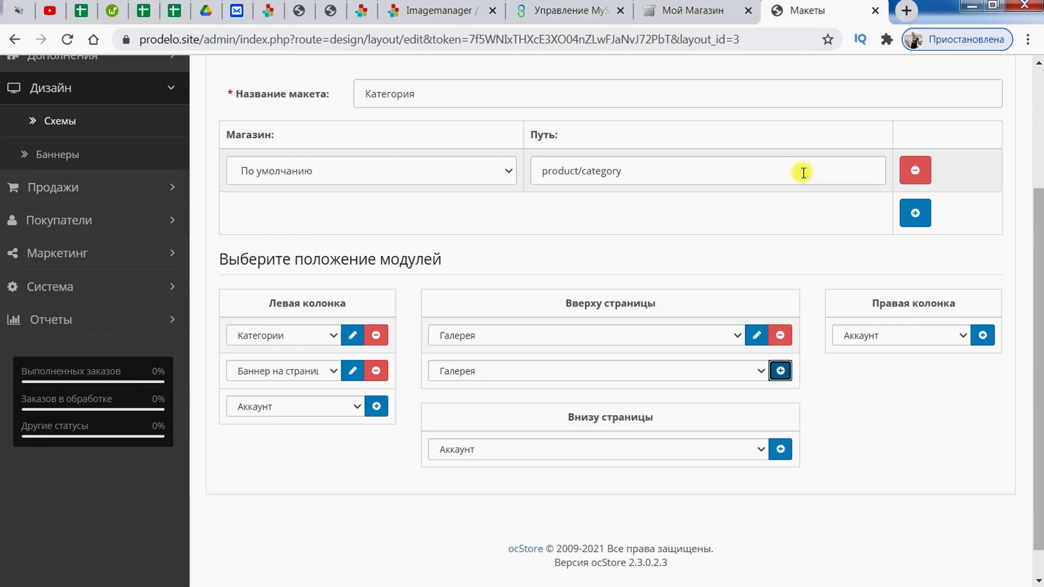
scroll(801, 163, "up", 4)
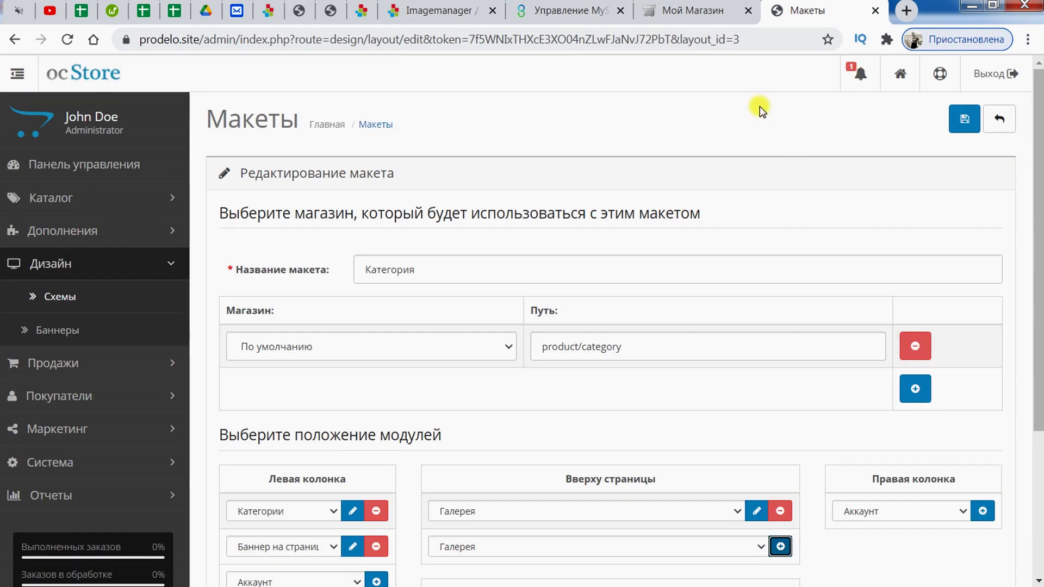
left_click(95, 234)
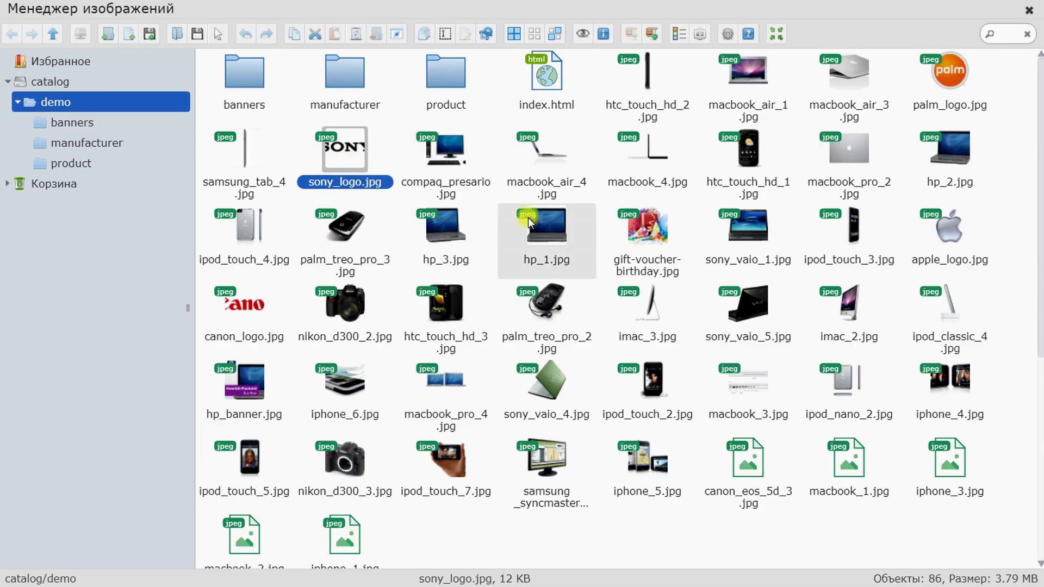
- Close the image manager over the product form and view the Imagemanager + ScangalleryPack product page on prodelo.biz
left_click(935, 93)
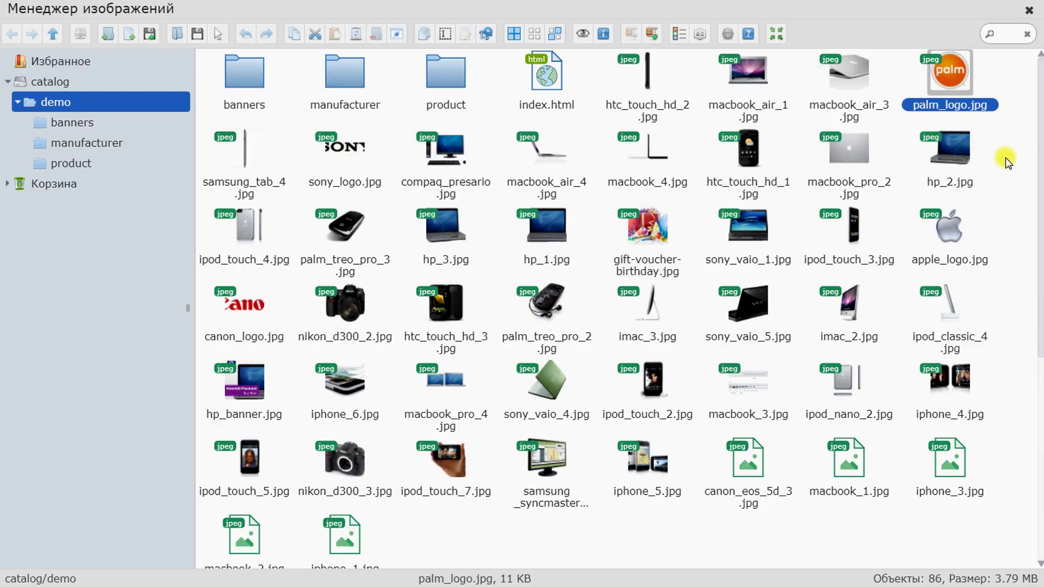
left_click(1028, 9)
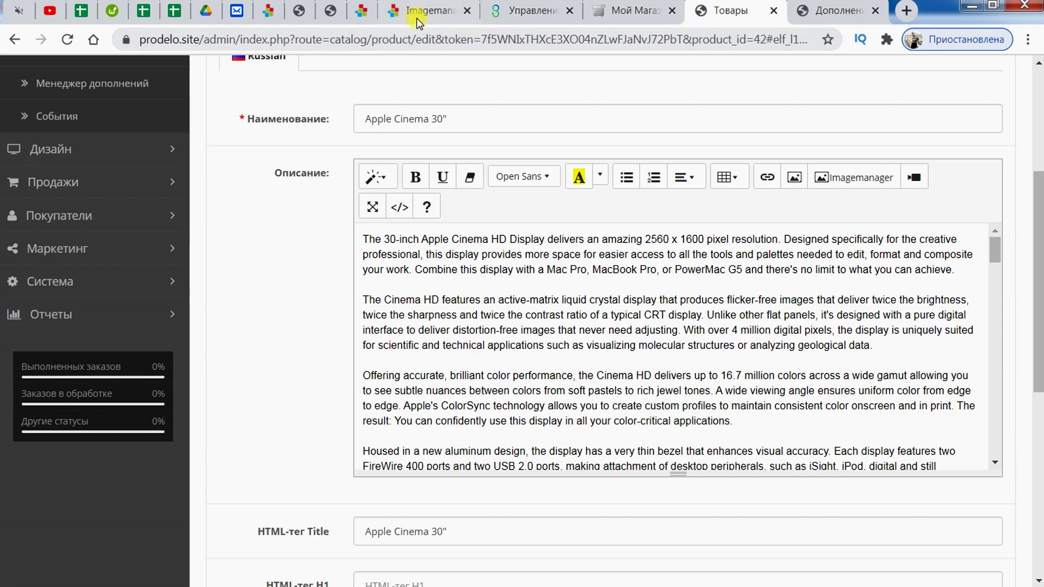
left_click(416, 12)
scroll(480, 297, "up", 3)
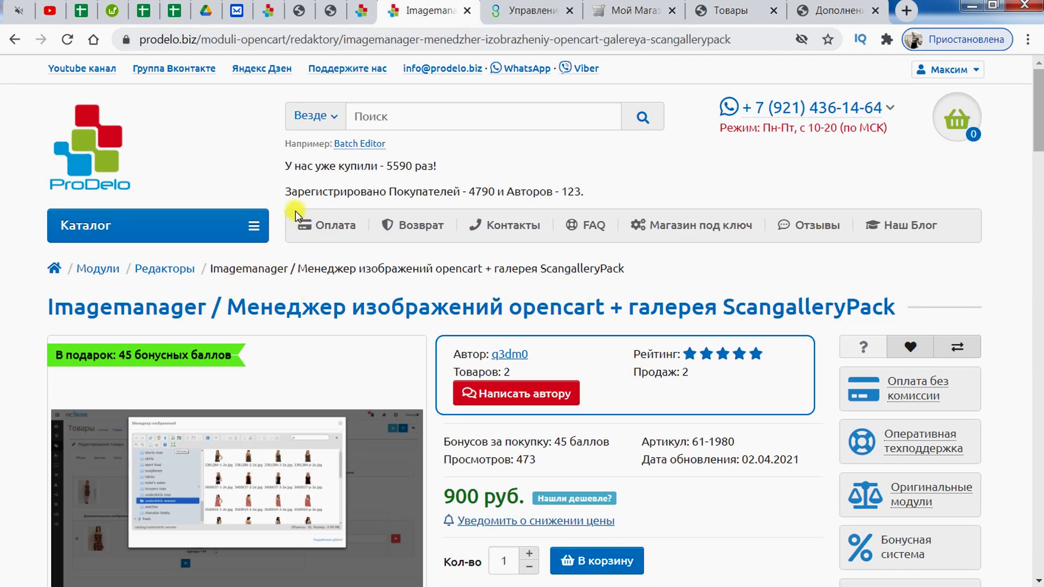
scroll(338, 228, "down", 1)
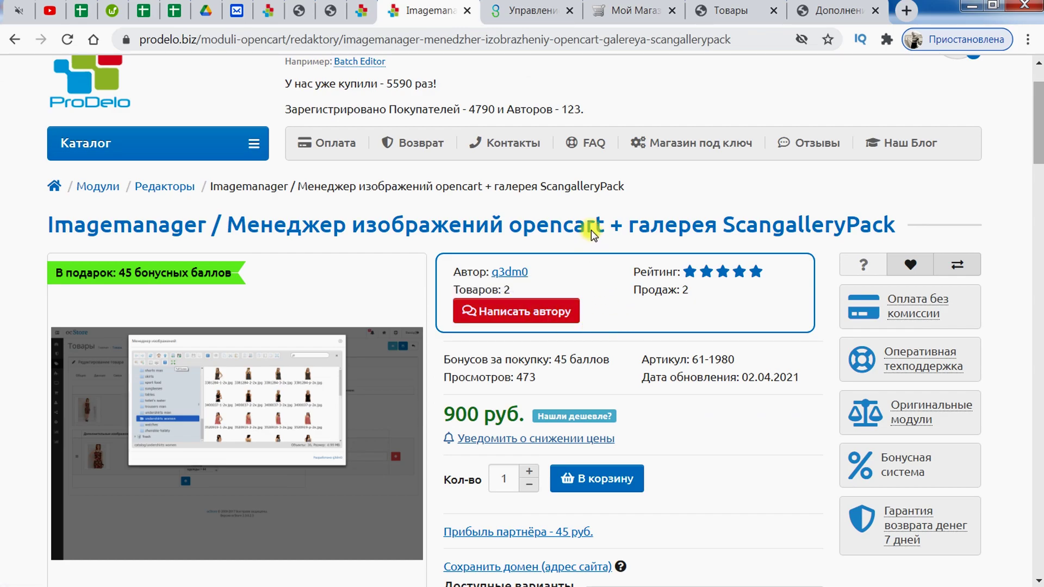
- Review the product page's price, site address options and list of compatible OpenCart and ocStore versions
scroll(624, 292, "down", 2)
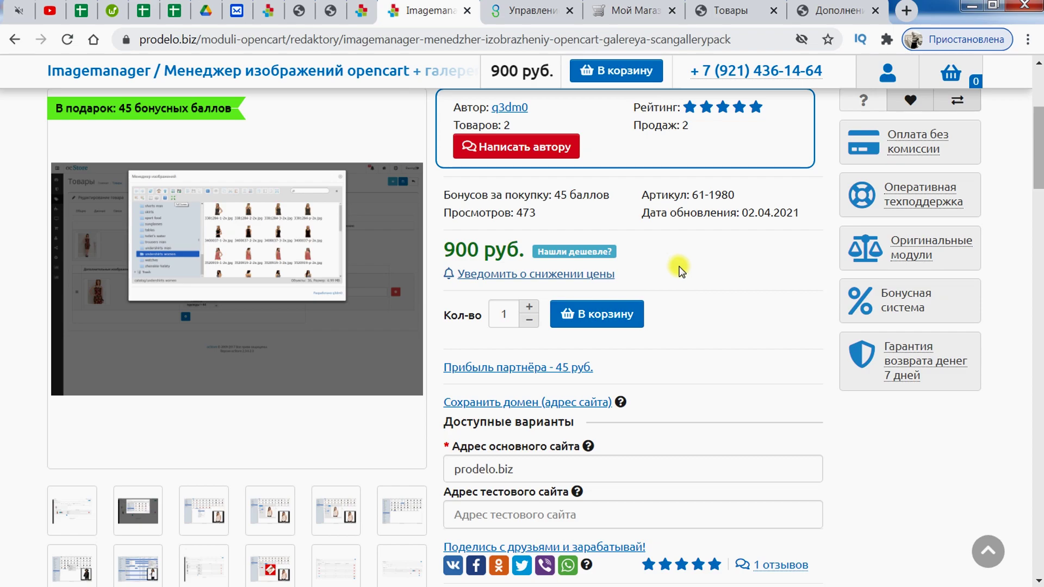
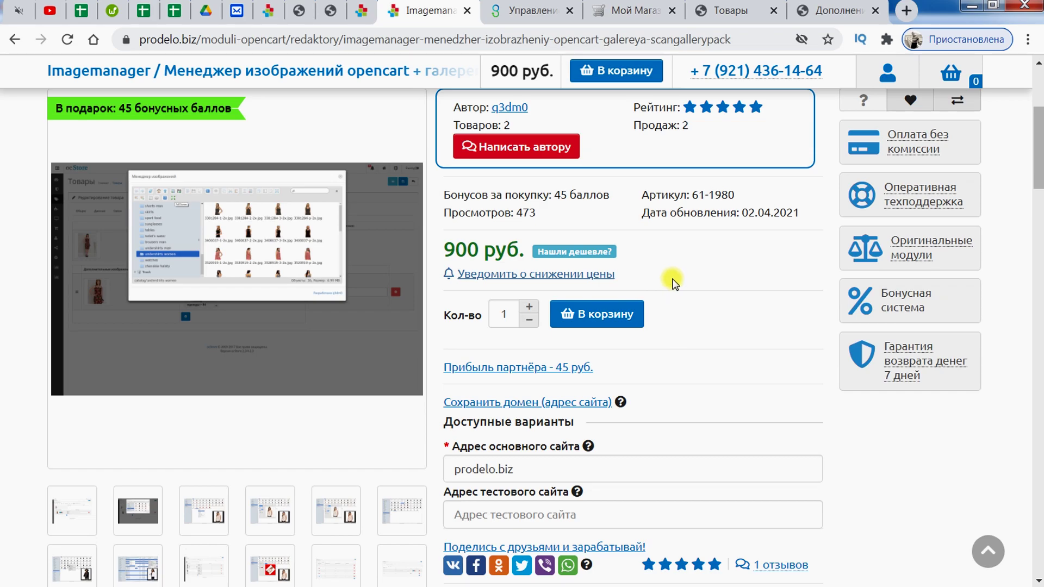
scroll(674, 281, "down", 6)
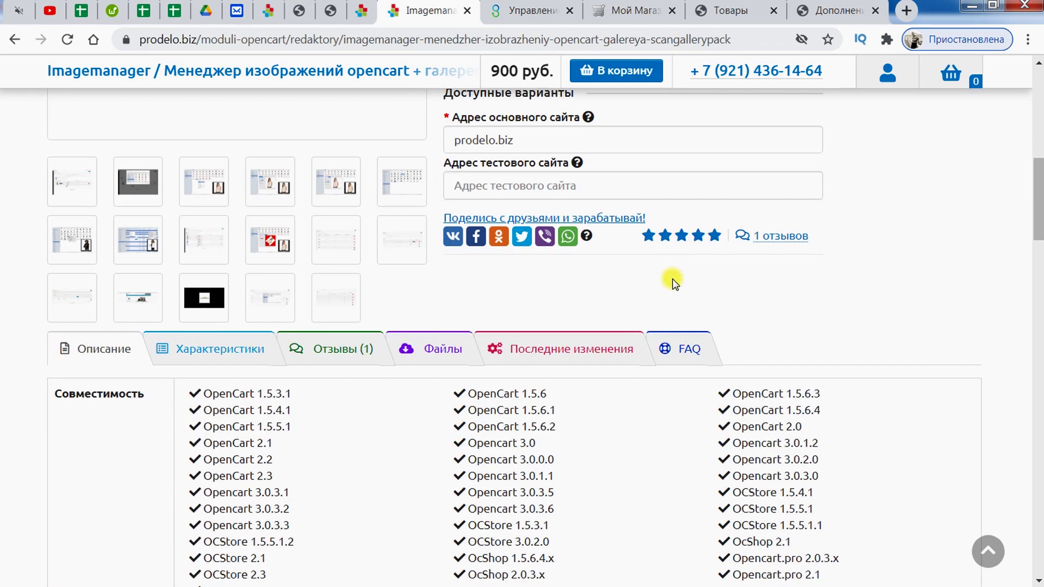
scroll(674, 282, "up", 5)
scroll(675, 282, "up", 6)
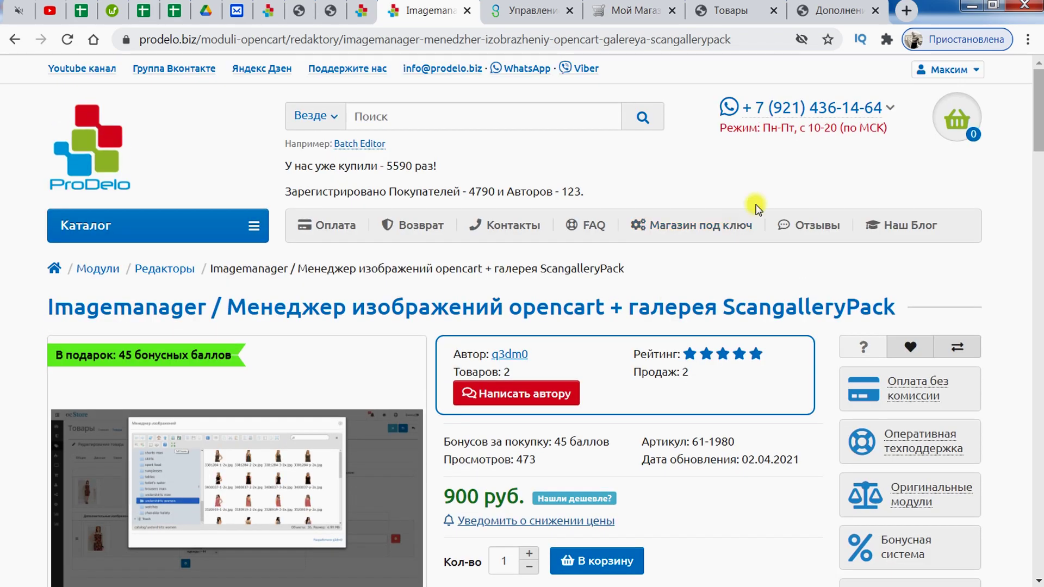
- Open the account's bonus points and coupons page and display Мои купоны
left_click(963, 77)
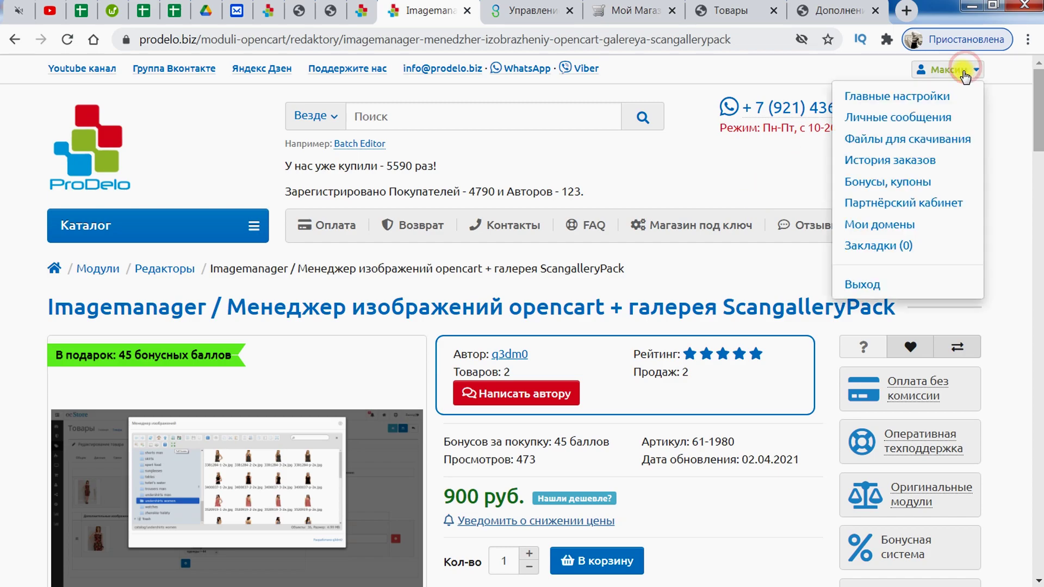
left_click(890, 185)
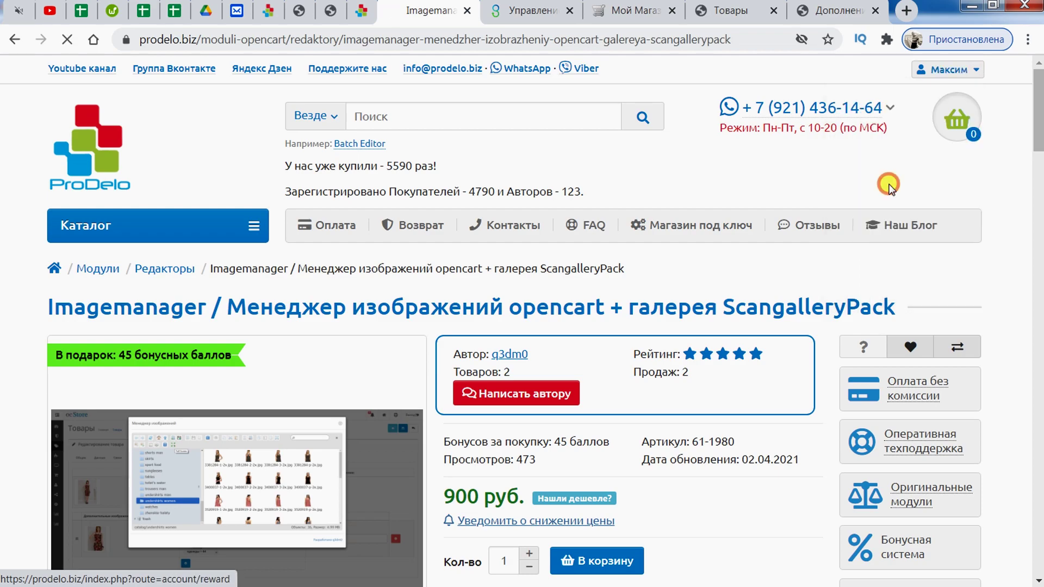
scroll(500, 193, "down", 3)
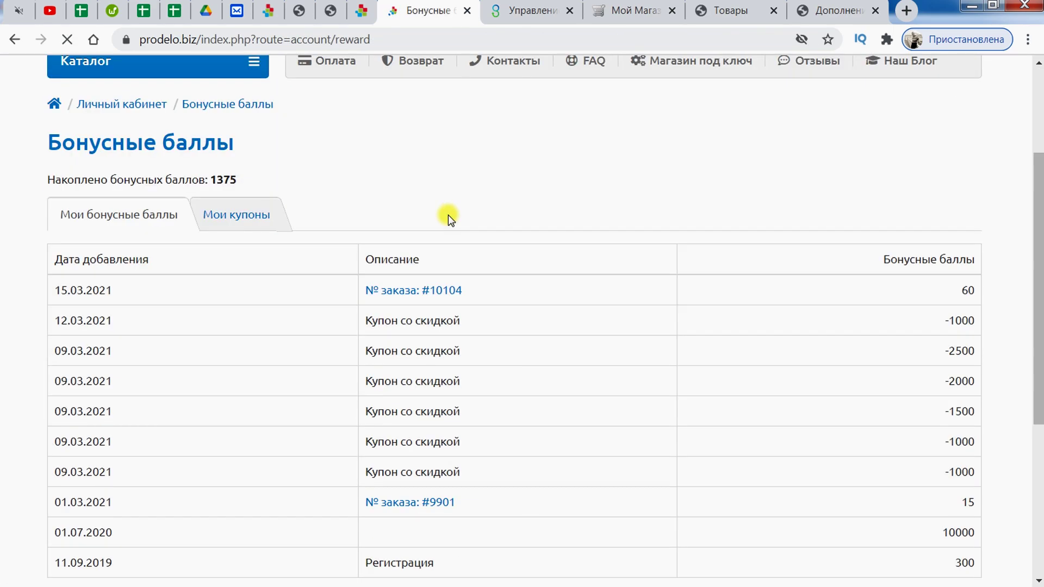
left_click(199, 215)
scroll(439, 199, "down", 2)
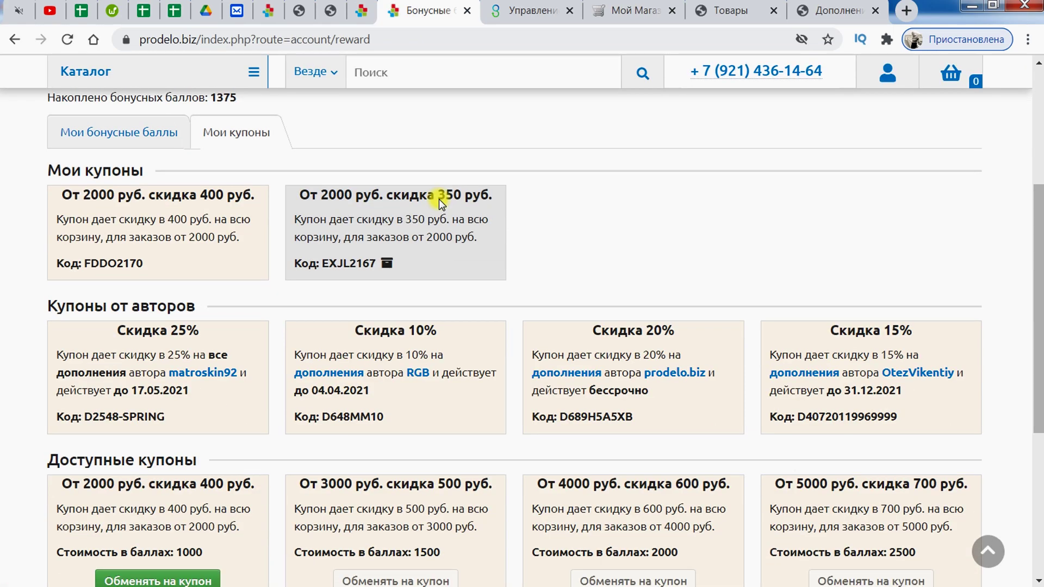
scroll(286, 290, "down", 1)
scroll(286, 289, "down", 2)
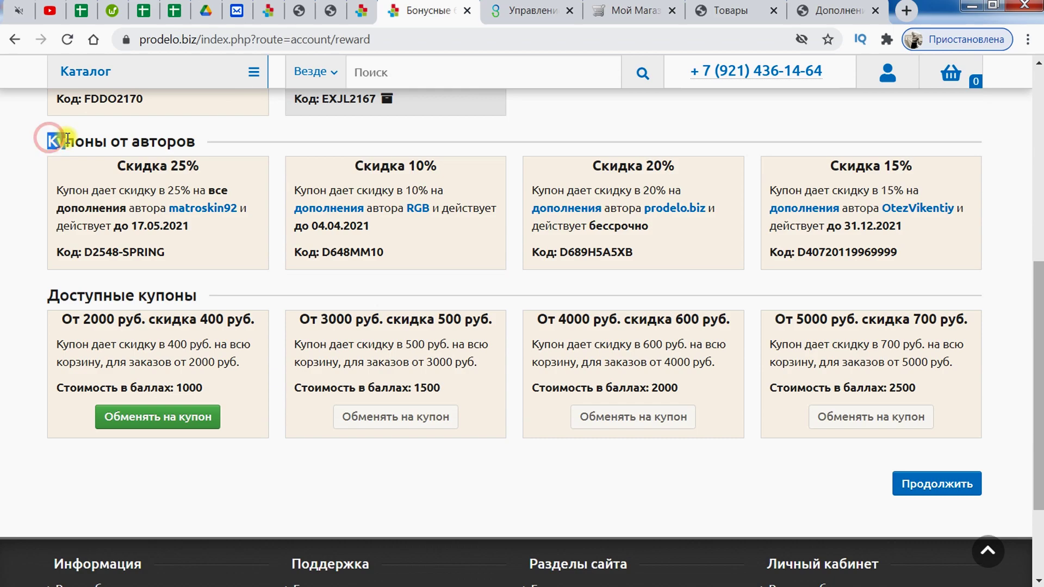
- Examine the Купоны от авторов section, including which add-ons the 25% discount coupon covers
left_click_drag(61, 138, 220, 147)
left_click(197, 145)
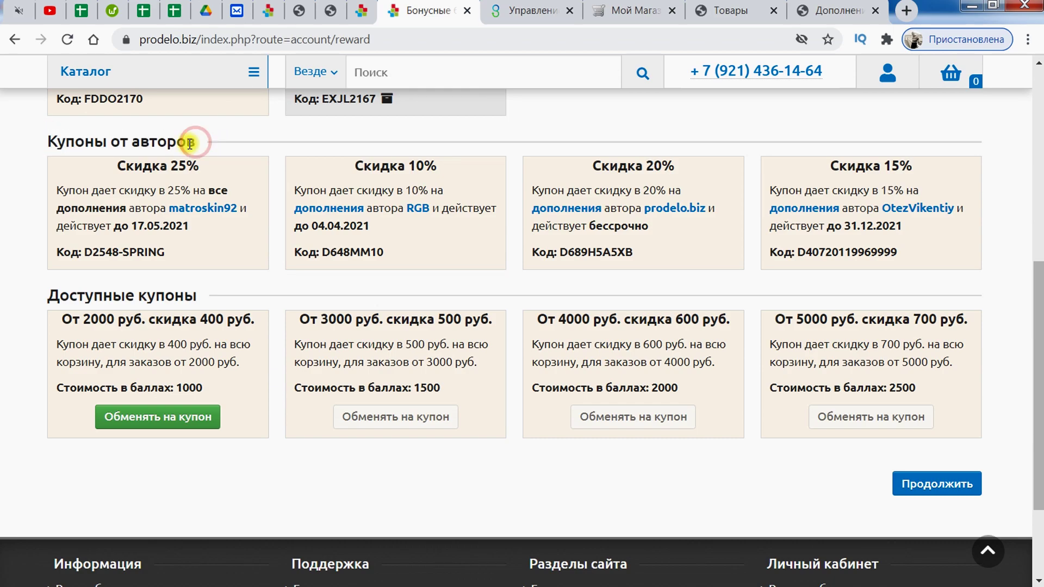
left_click_drag(107, 161, 963, 252)
left_click(957, 254)
left_click_drag(119, 168, 210, 164)
left_click(230, 166)
left_click_drag(77, 191, 190, 190)
left_click_drag(320, 190, 437, 185)
left_click(207, 198)
left_click_drag(199, 190, 227, 189)
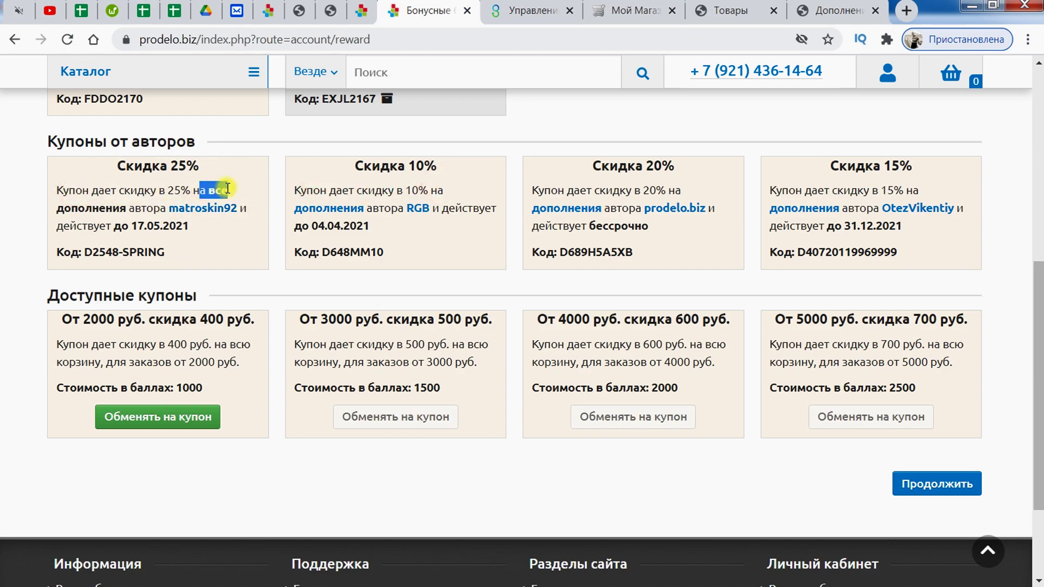
left_click(236, 180)
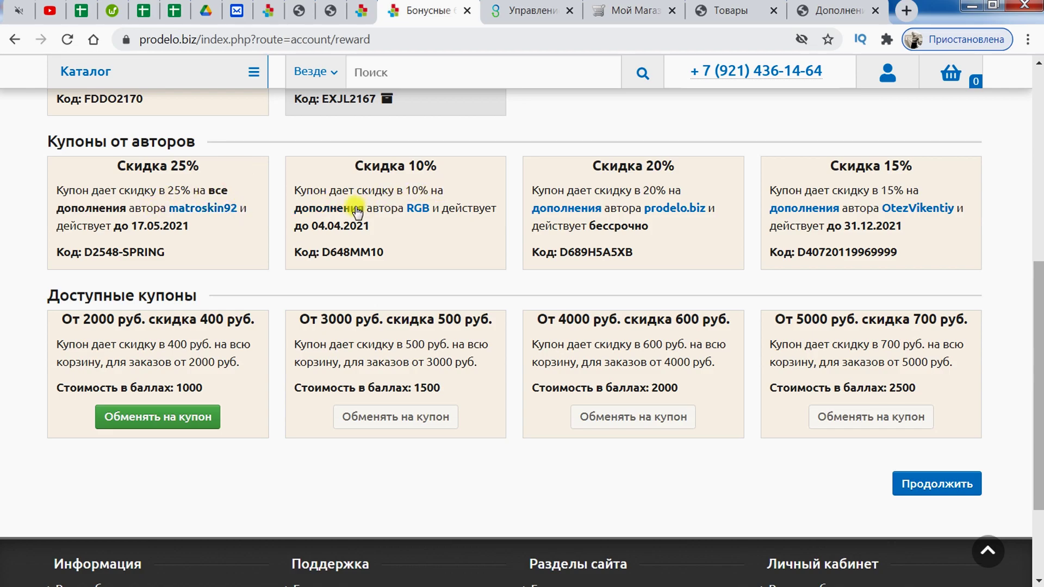
- View the add-ons covered by the 10% author coupon, close the list, and check the coupon's expiry date and code
left_click(336, 213)
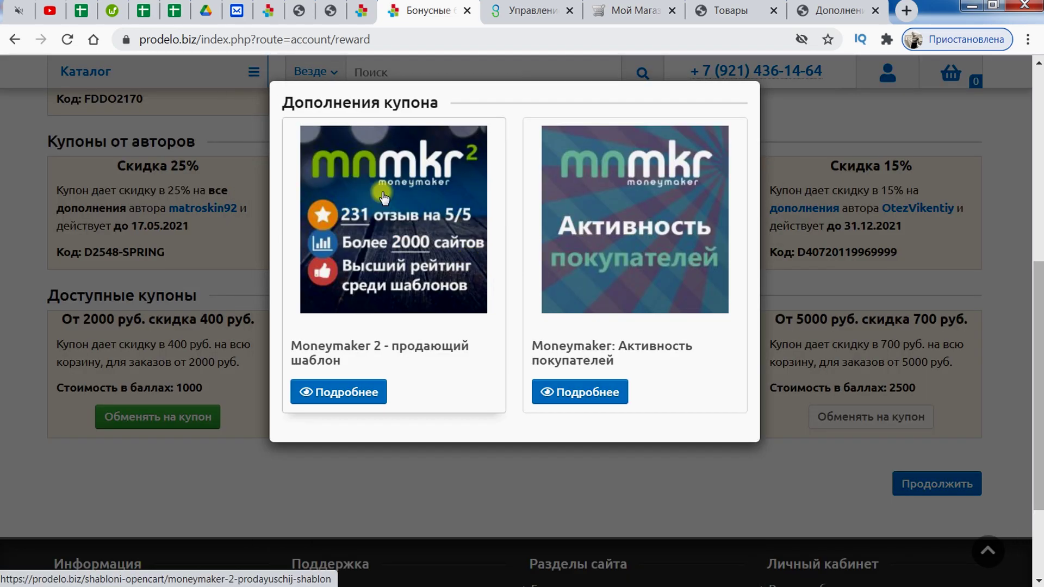
key("Escape")
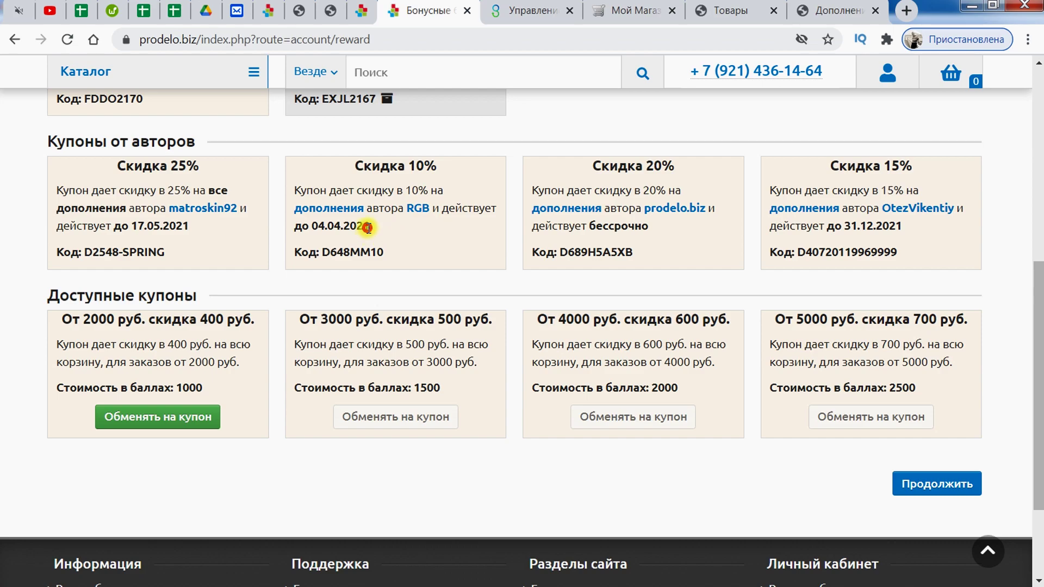
left_click_drag(368, 227, 292, 227)
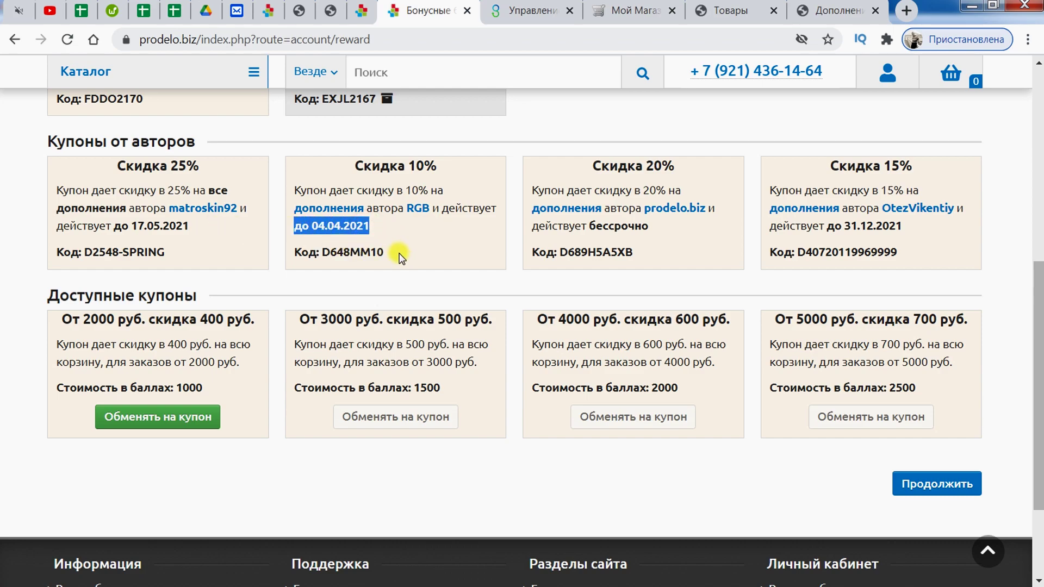
left_click_drag(401, 253, 343, 253)
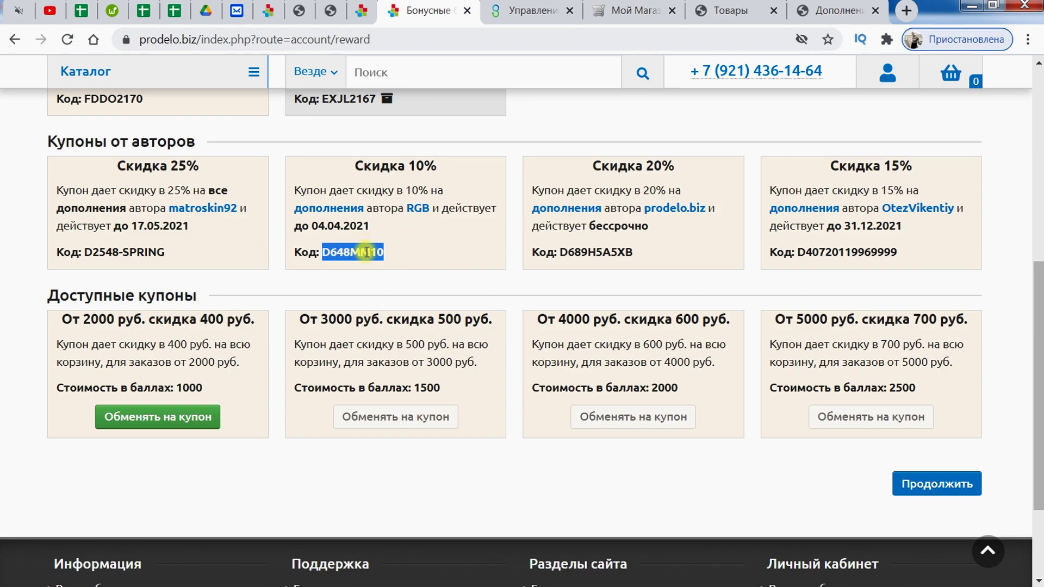
left_click_drag(386, 191, 475, 188)
left_click(442, 240)
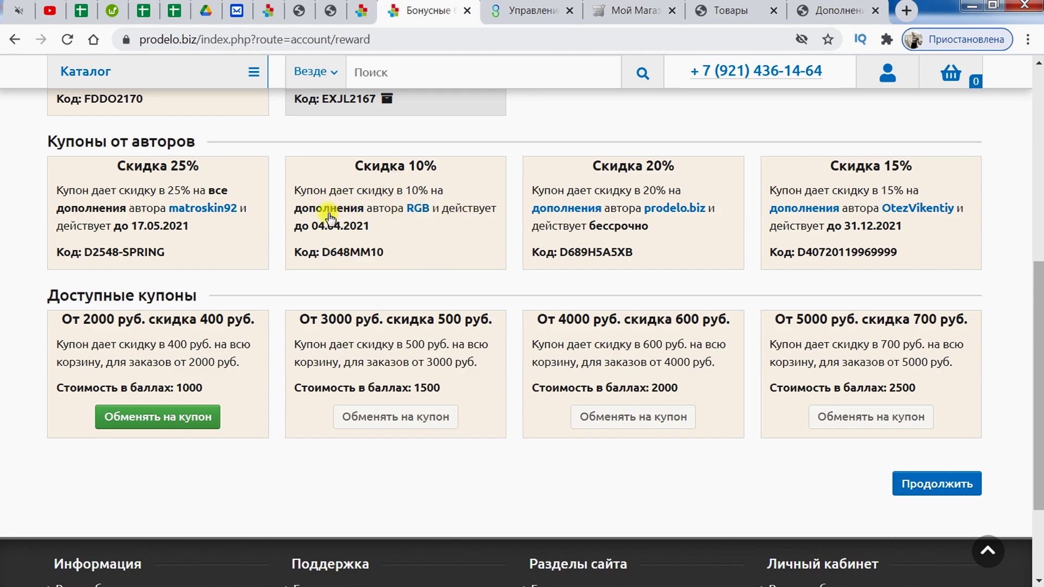
- Examine the Доступные купоны section and read the terms and points cost of the 400 руб. discount coupon
scroll(430, 267, "down", 3)
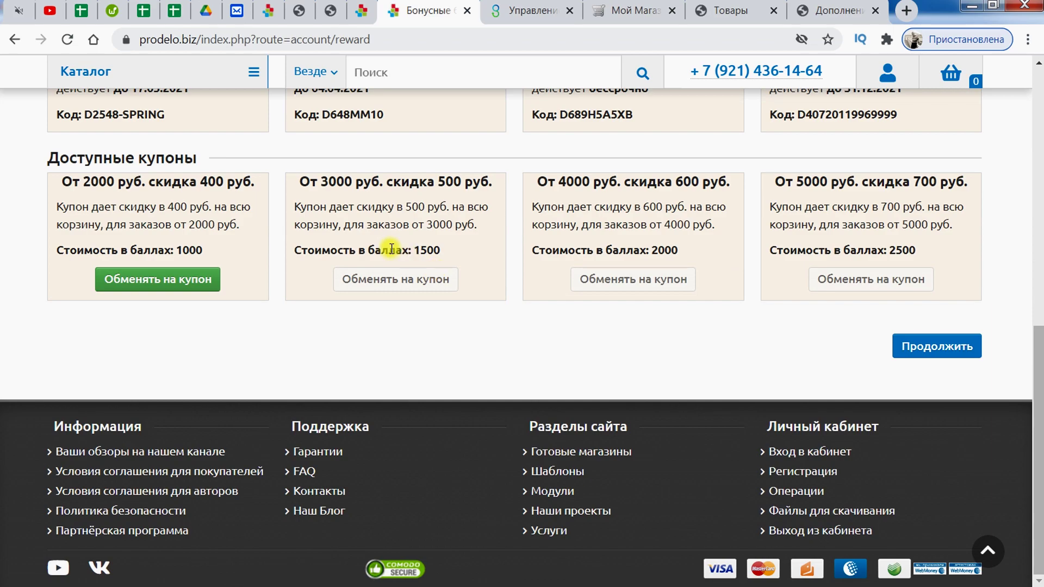
left_click_drag(47, 157, 192, 161)
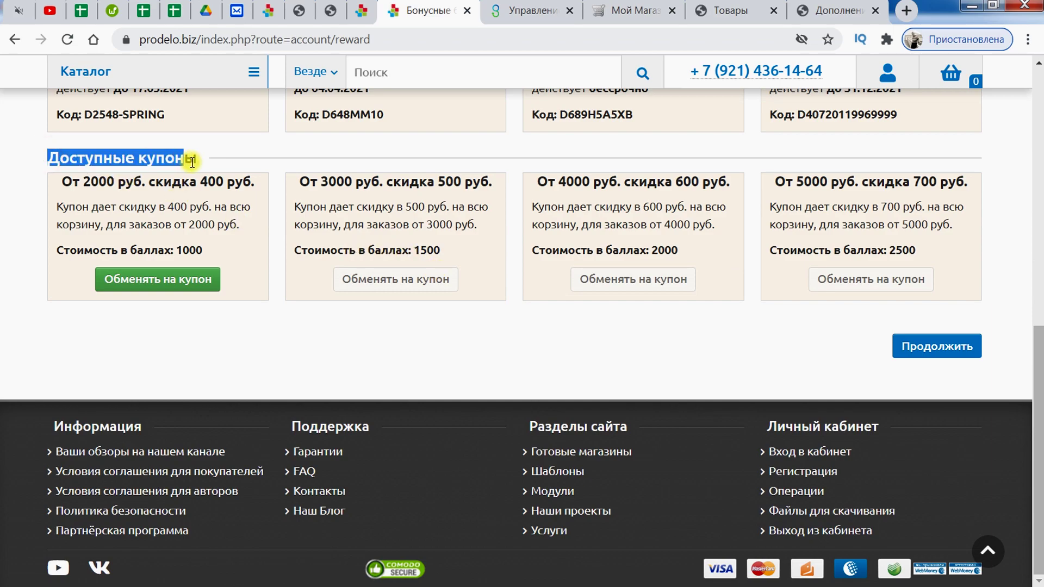
left_click(211, 153)
scroll(333, 320, "up", 3)
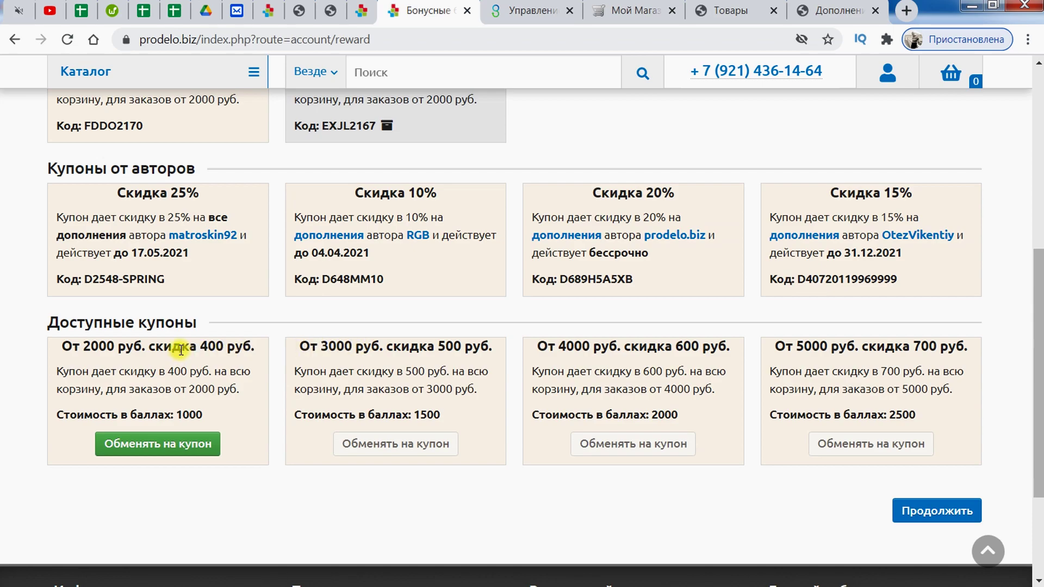
scroll(184, 350, "down", 2)
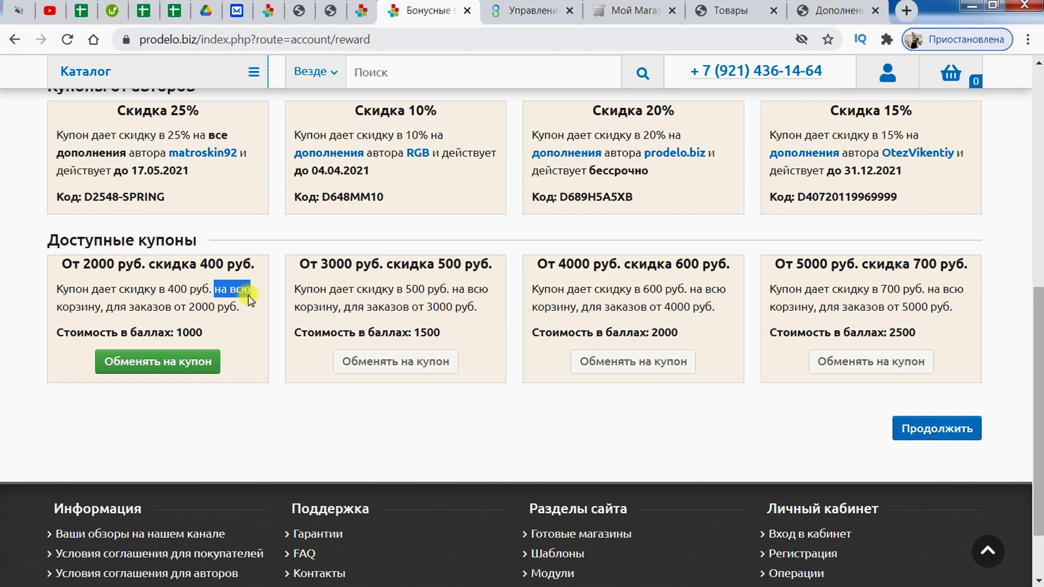
left_click_drag(248, 295, 108, 306)
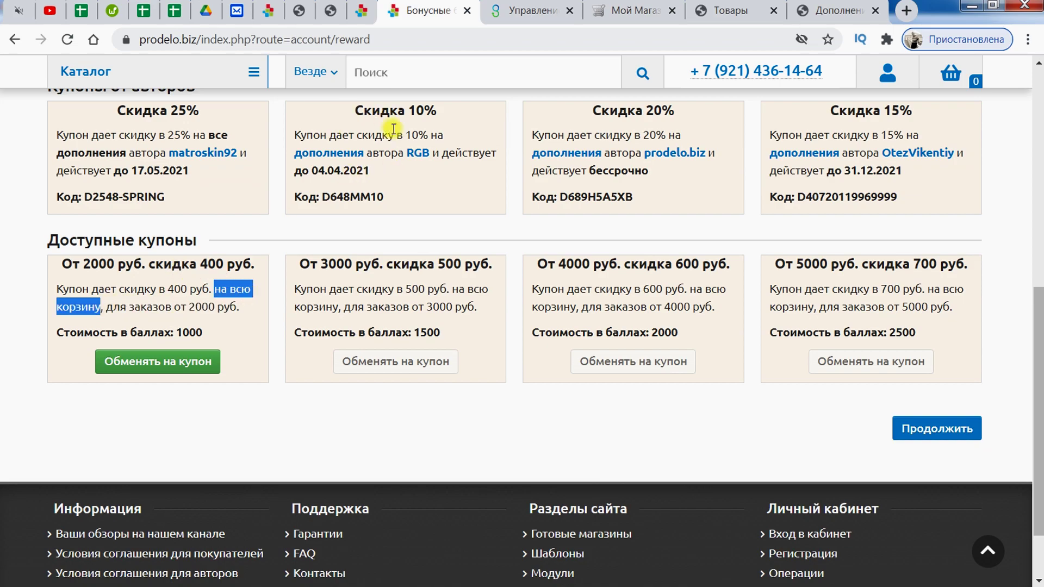
left_click(68, 288)
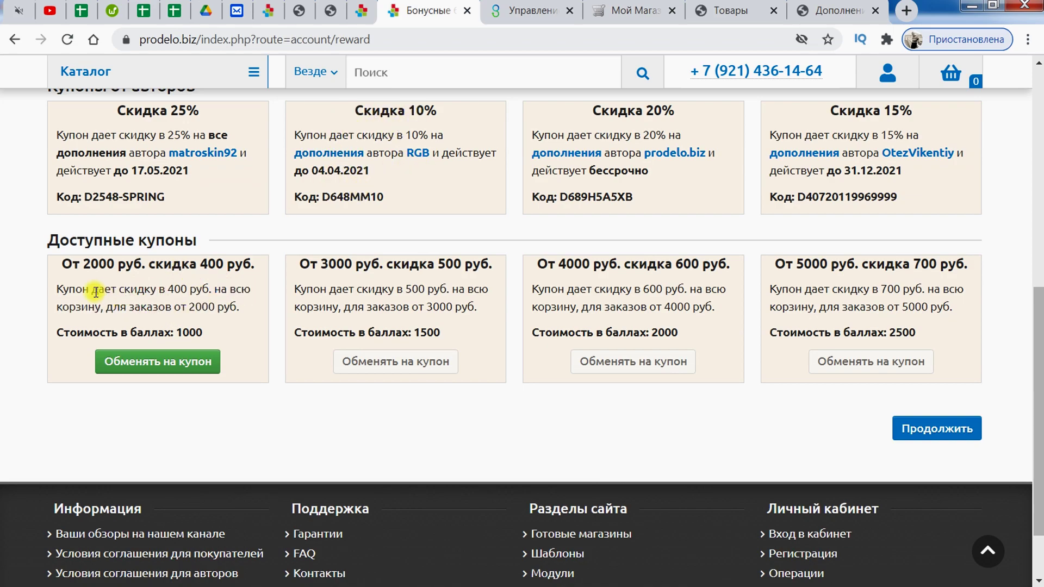
left_click_drag(50, 288, 223, 308)
left_click(233, 308)
left_click_drag(215, 332, 80, 326)
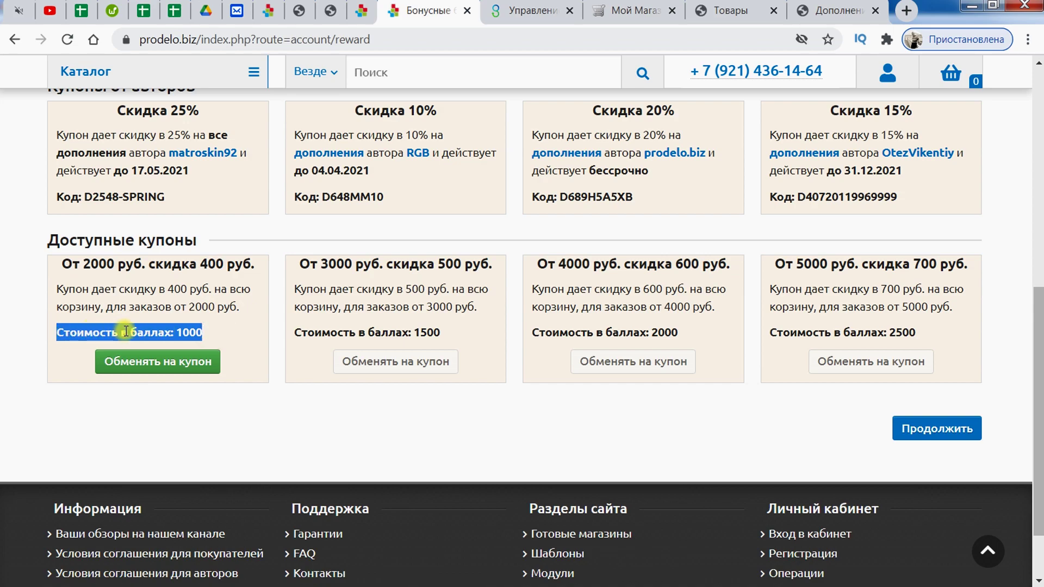
- Compare the points cost and minimum order amounts of the 400 руб. and 500 руб. discount coupons
left_click_drag(451, 333, 322, 334)
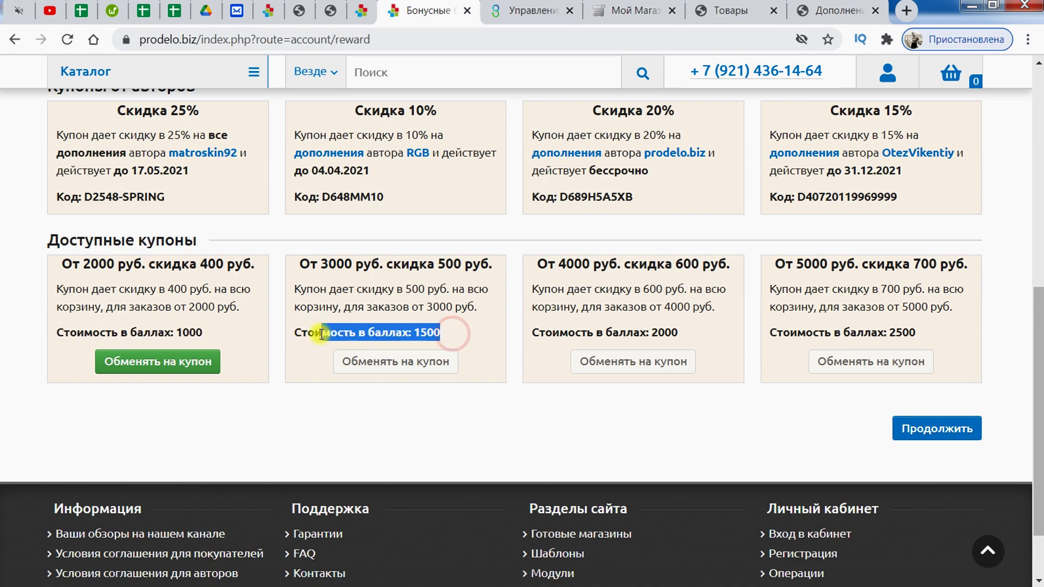
left_click(353, 308)
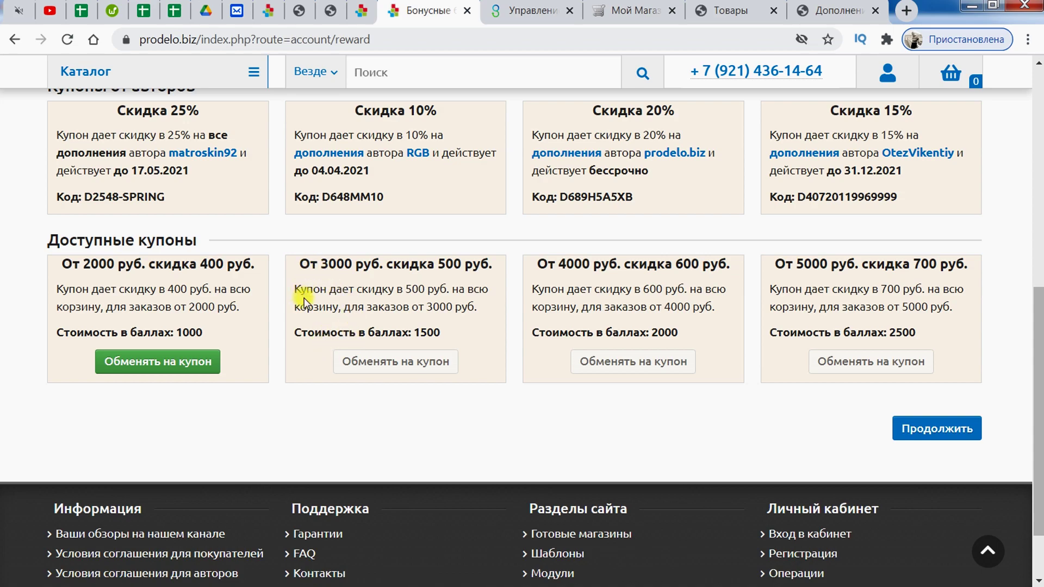
double_click(169, 288)
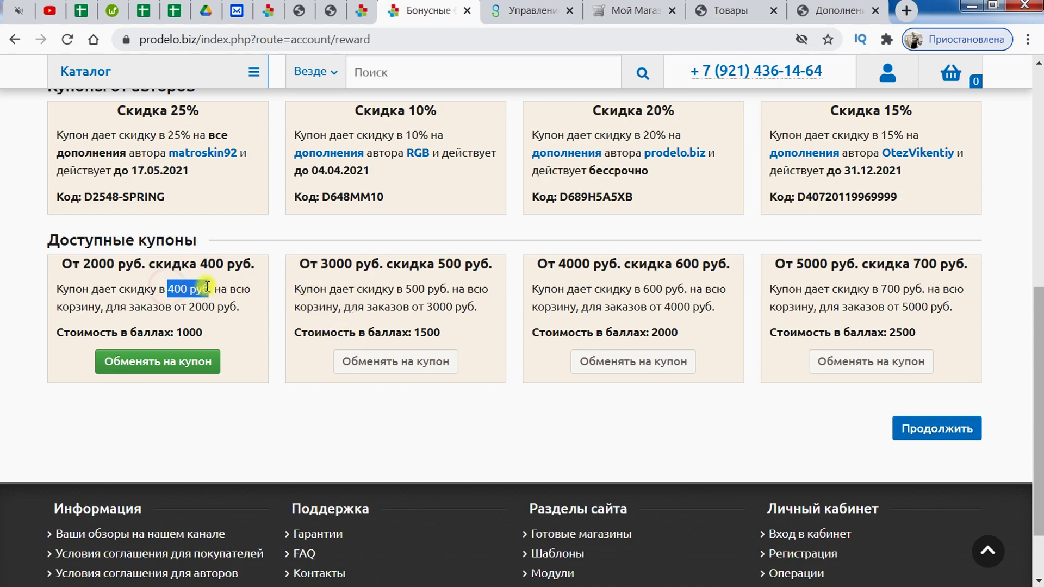
left_click_drag(188, 307, 243, 311)
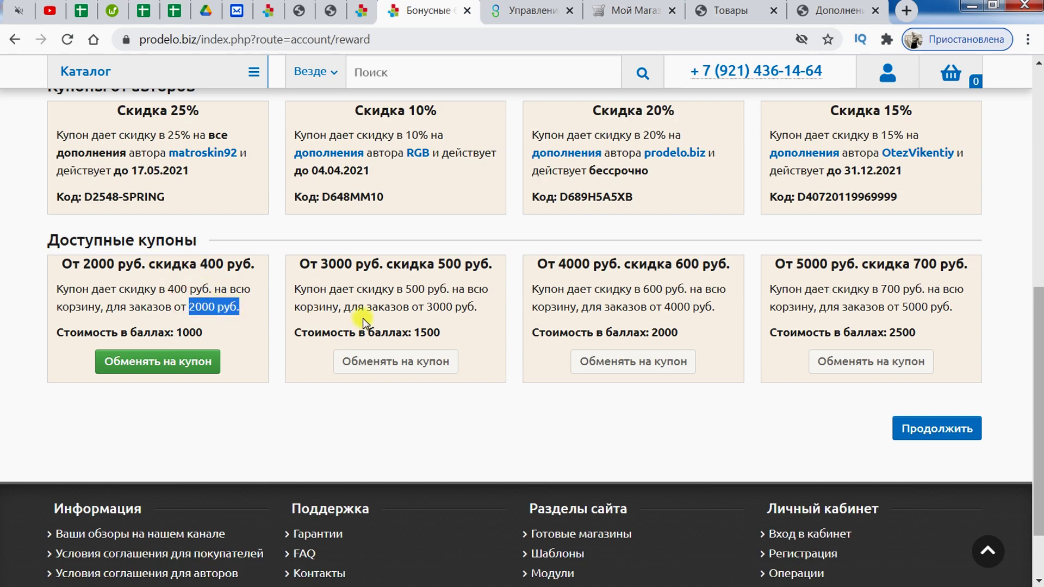
left_click_drag(418, 310, 466, 307)
left_click(483, 348)
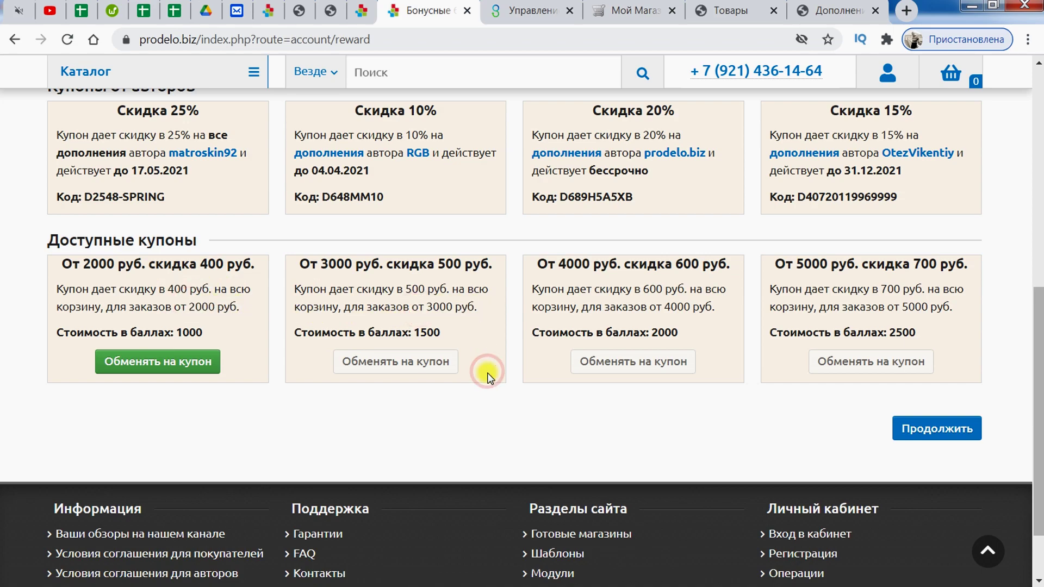
- Return to the Мои купоны section and examine the code of the 400 руб. discount coupon
scroll(513, 412, "down", 2)
scroll(513, 412, "up", 6)
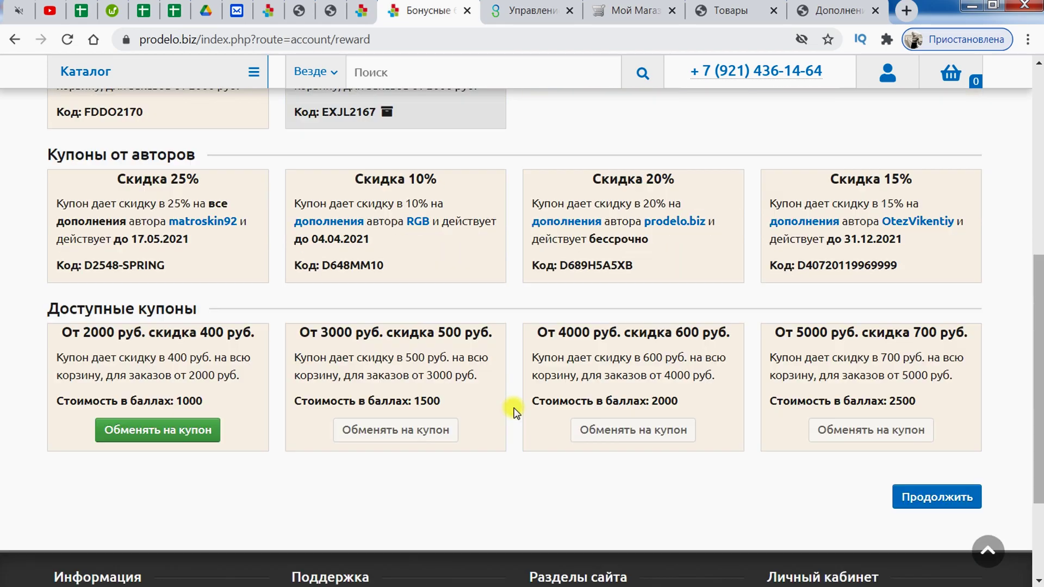
scroll(515, 400, "down", 4)
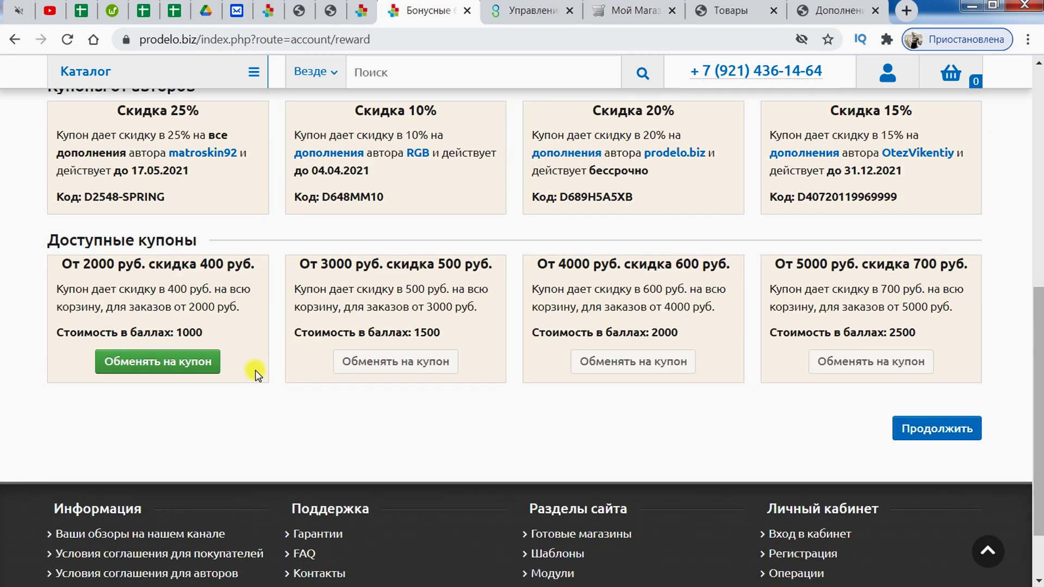
scroll(221, 385, "up", 7)
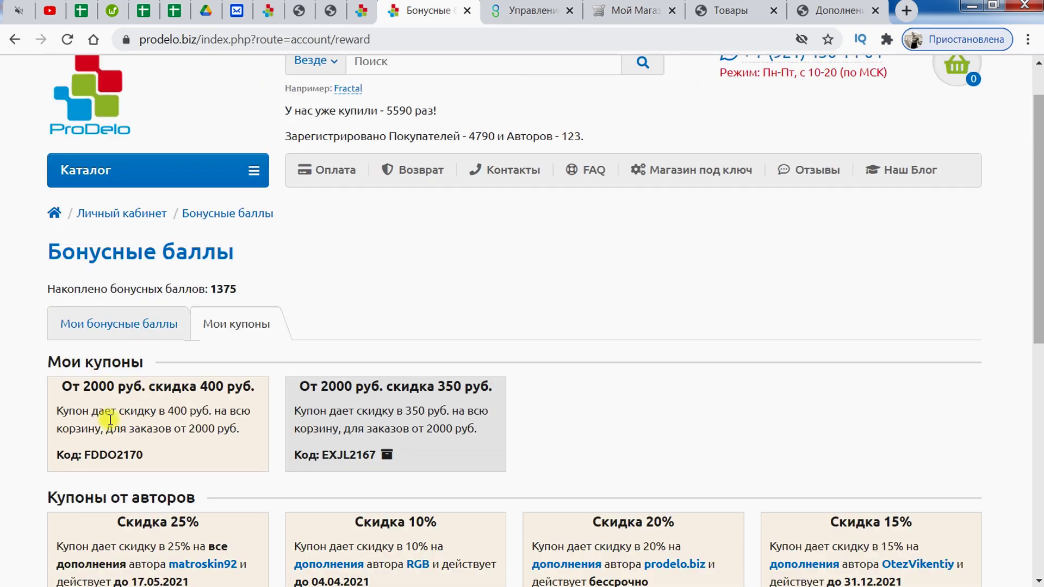
left_click_drag(54, 360, 93, 373)
left_click(188, 364)
scroll(163, 376, "down", 2)
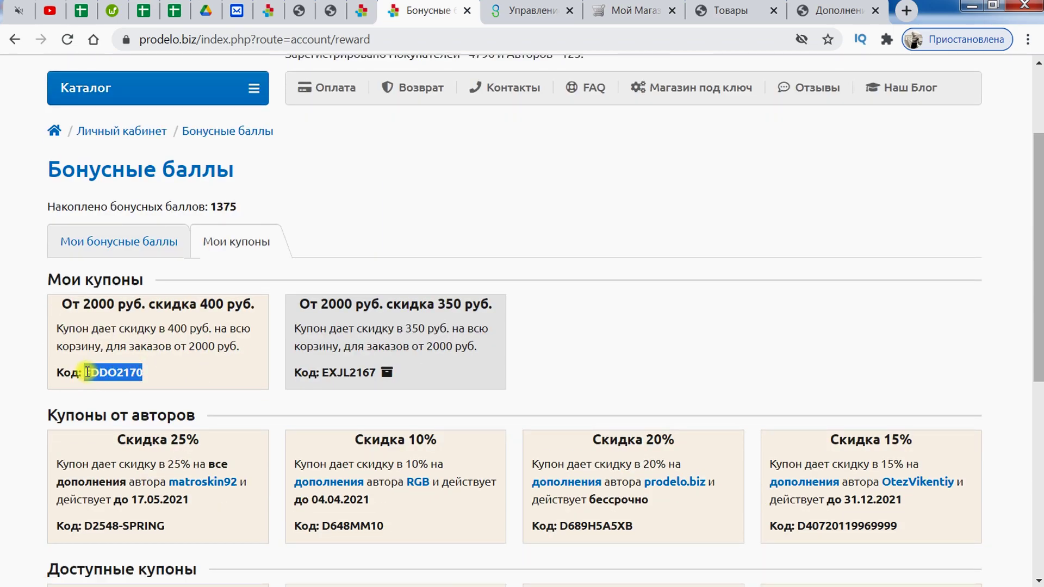